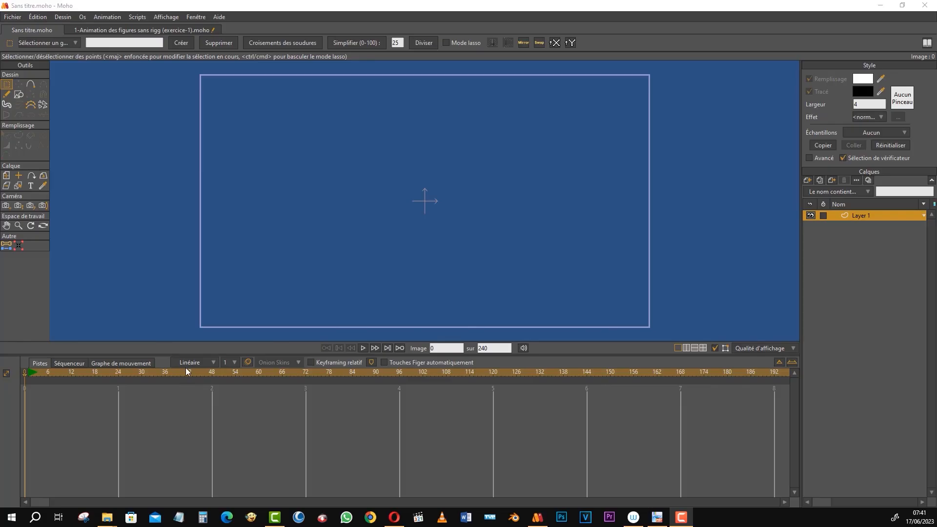
# Play back the finished curve animation in the 1-Animation des figures sans rigg (exercice-1) document to review its figures.
pyautogui.click(142, 31)
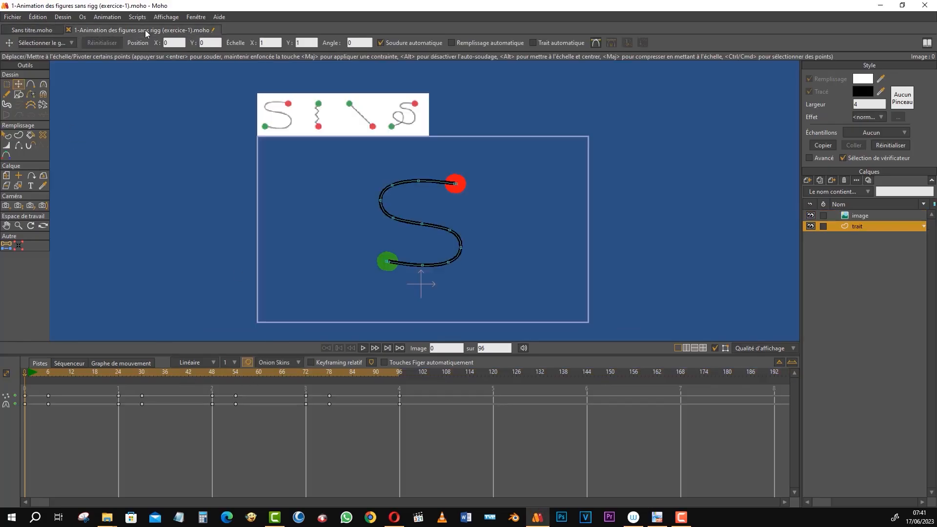
pyautogui.click(7, 136)
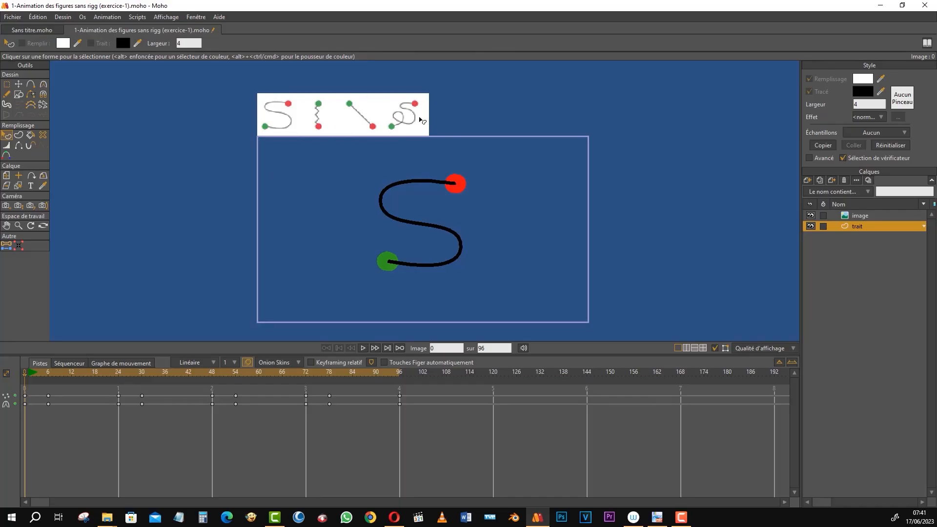
pyautogui.click(364, 347)
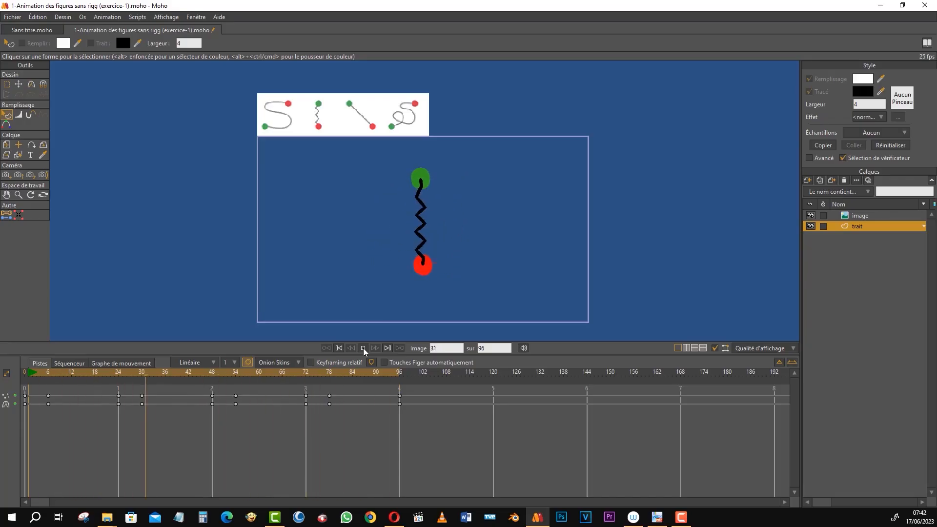
pyautogui.click(364, 348)
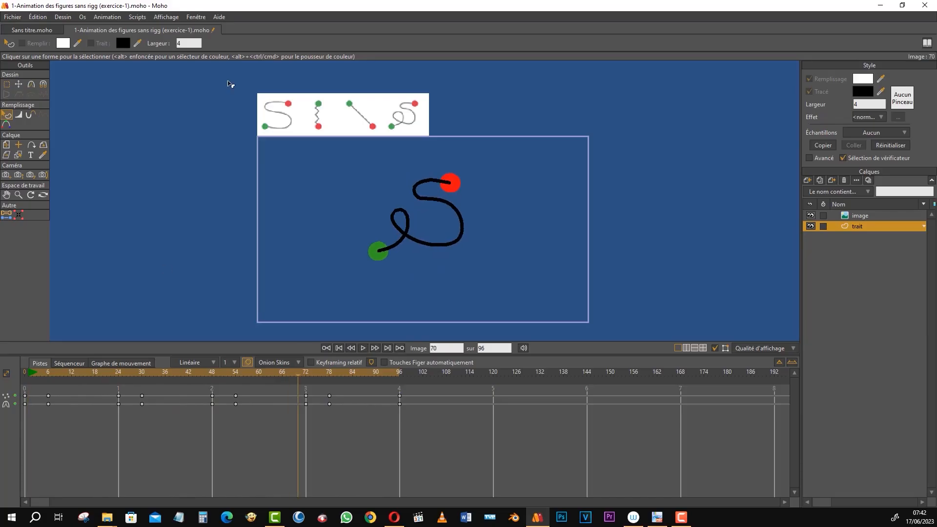
# Import the reference image 1 from the references folder of project 02 into the Sans titre.moho document.
pyautogui.click(19, 31)
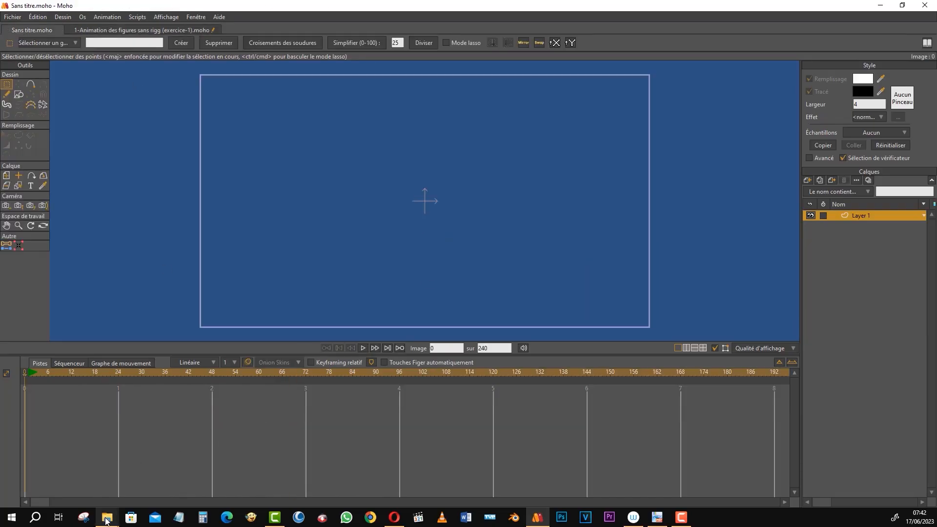
pyautogui.moveTo(107, 516)
pyautogui.moveTo(128, 475)
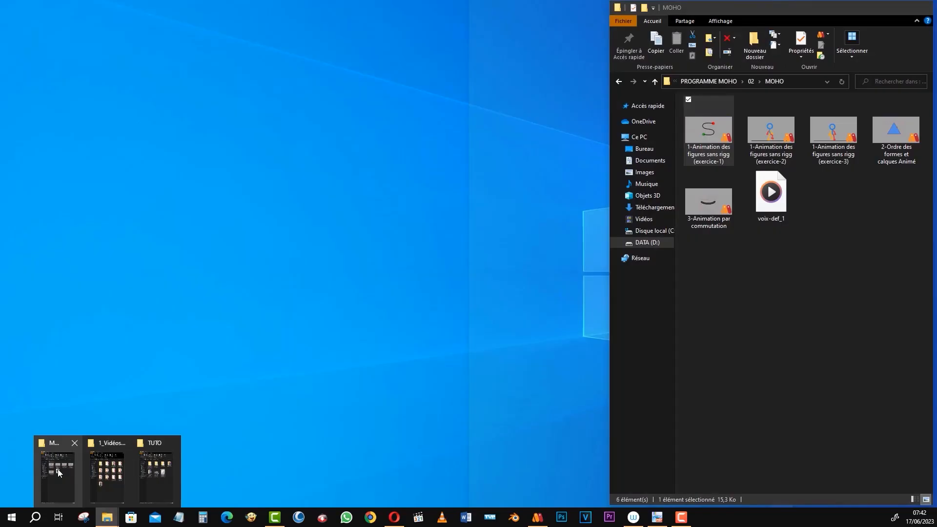
pyautogui.click(58, 469)
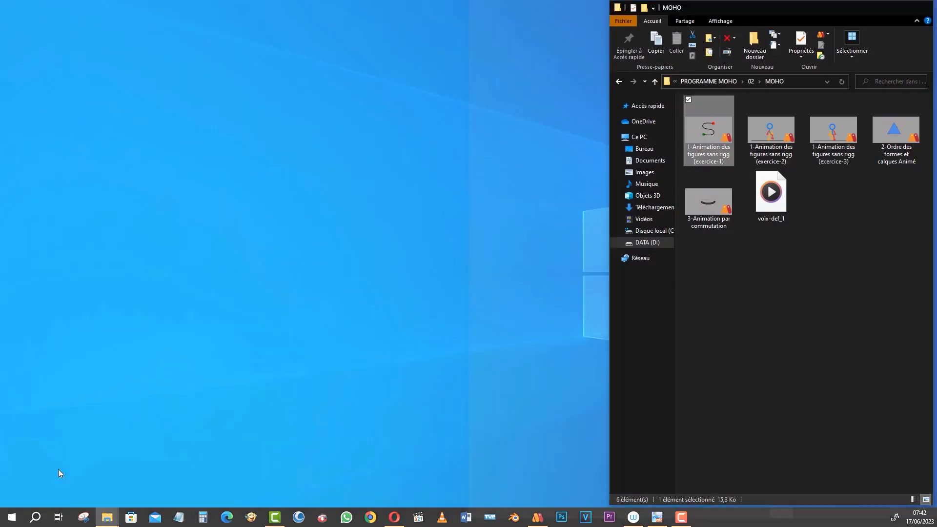
pyautogui.click(749, 81)
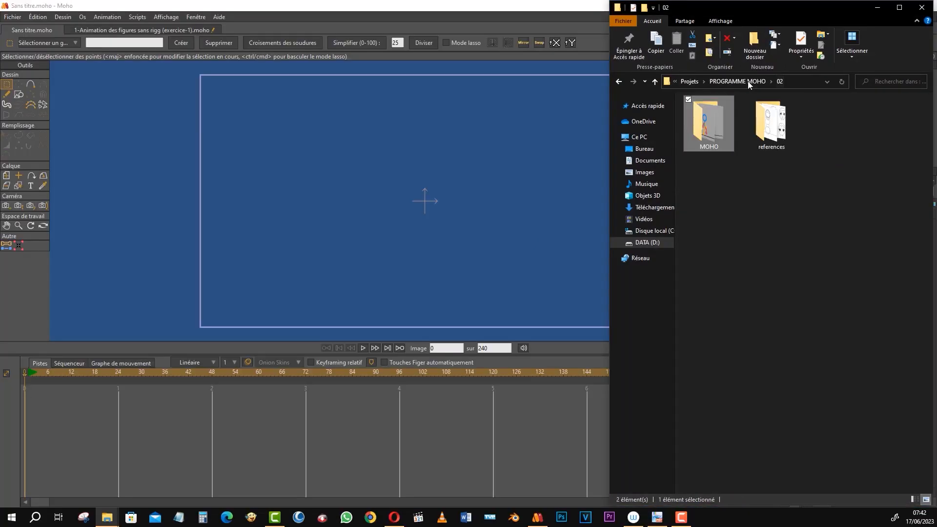
pyautogui.doubleClick(766, 125)
pyautogui.moveTo(710, 126); pyautogui.dragTo(452, 206)
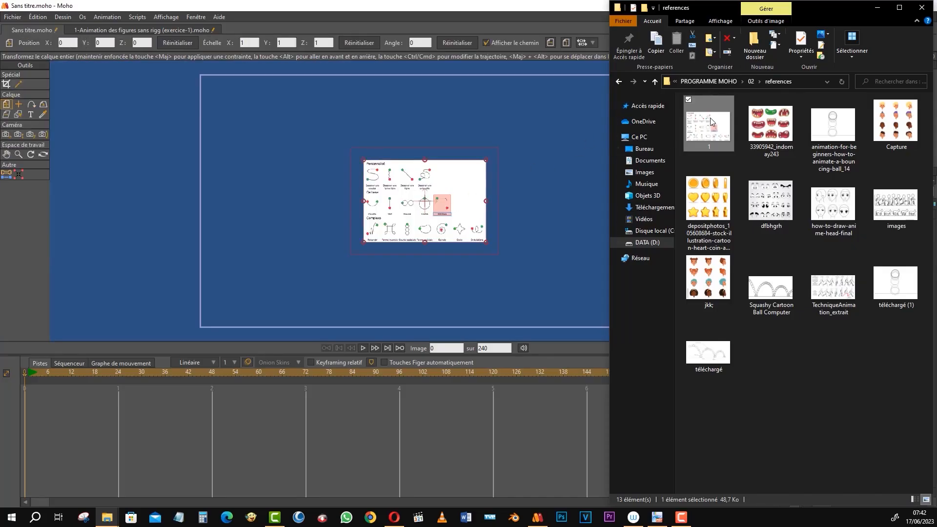
pyautogui.click(547, 14)
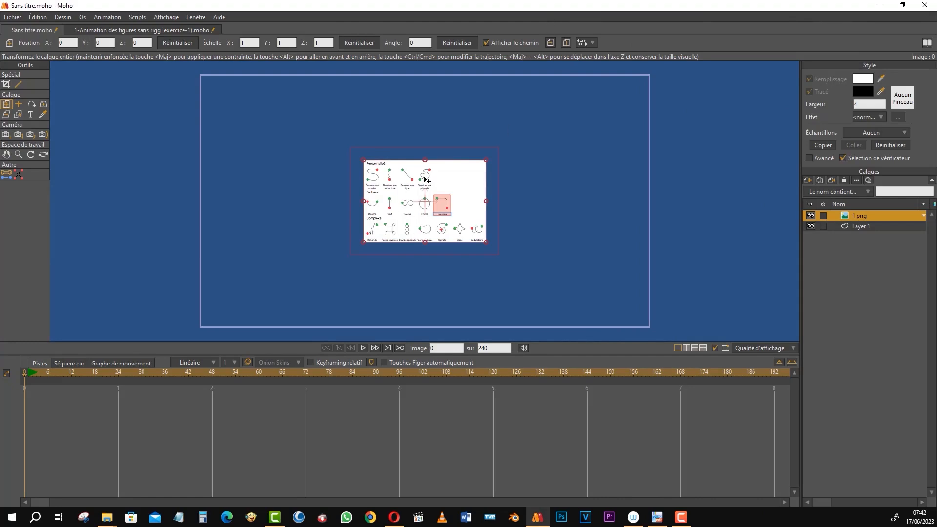
# Scale the reference image layer to about 2.85 and move it to about X -0.40, Y 0.58, against the frame's upper-left corner.
pyautogui.scroll(2, 426, 179)
pyautogui.scroll(-4, 432, 196)
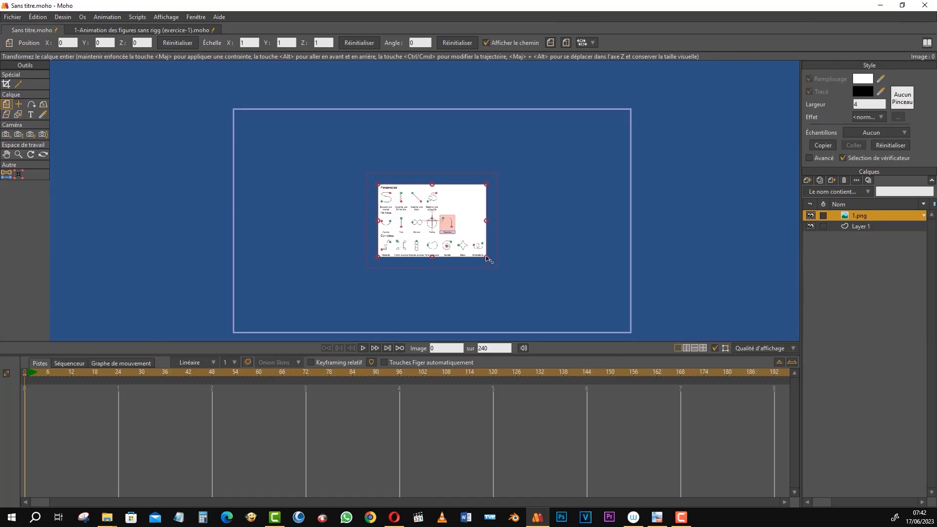
pyautogui.click(121, 31)
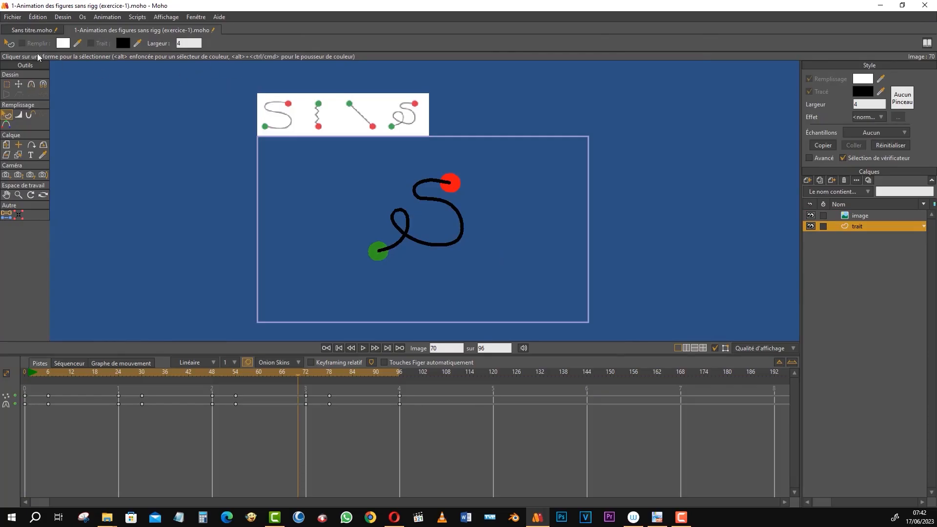
pyautogui.click(31, 30)
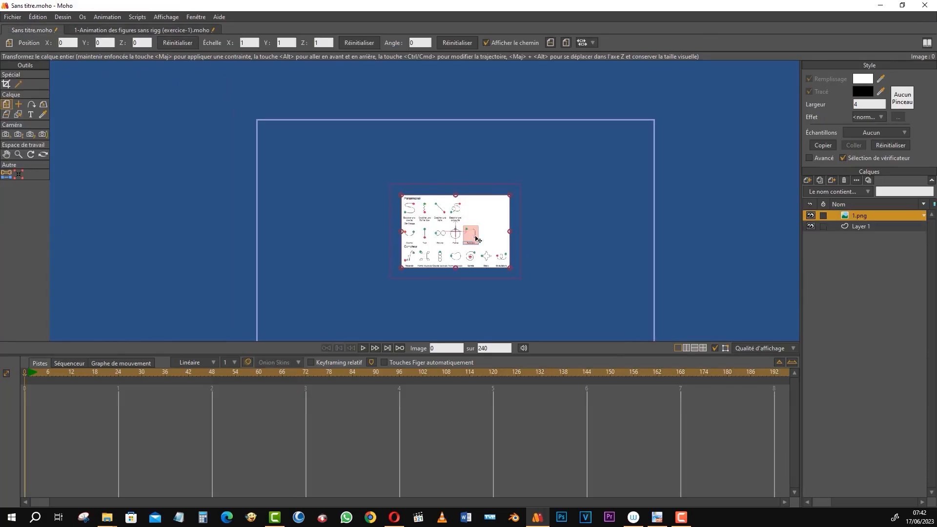
pyautogui.moveTo(407, 200); pyautogui.dragTo(294, 160)
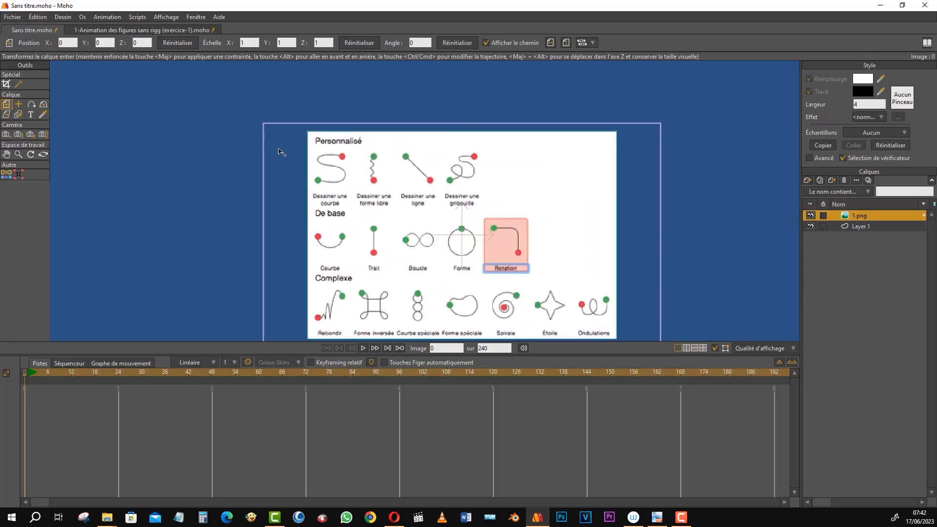
pyautogui.moveTo(516, 210); pyautogui.dragTo(471, 147)
pyautogui.moveTo(474, 242); pyautogui.dragTo(502, 279)
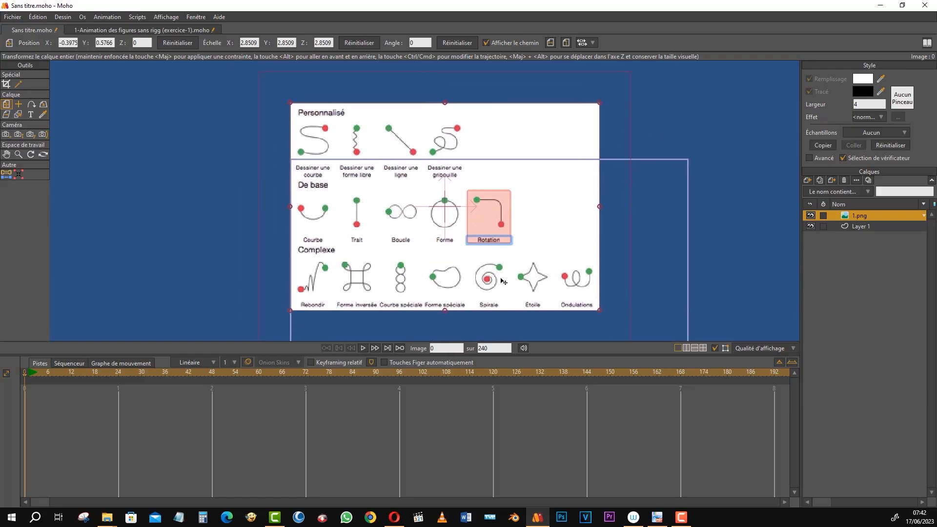
# Crop the reference image to the four figures of the Personnalisé row, without the heading and captions.
pyautogui.click(6, 85)
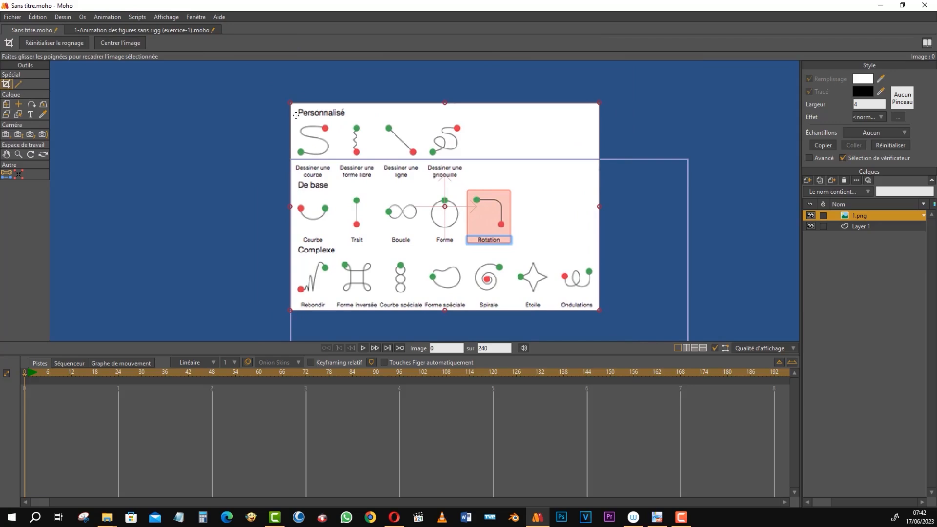
pyautogui.moveTo(288, 118); pyautogui.dragTo(472, 158)
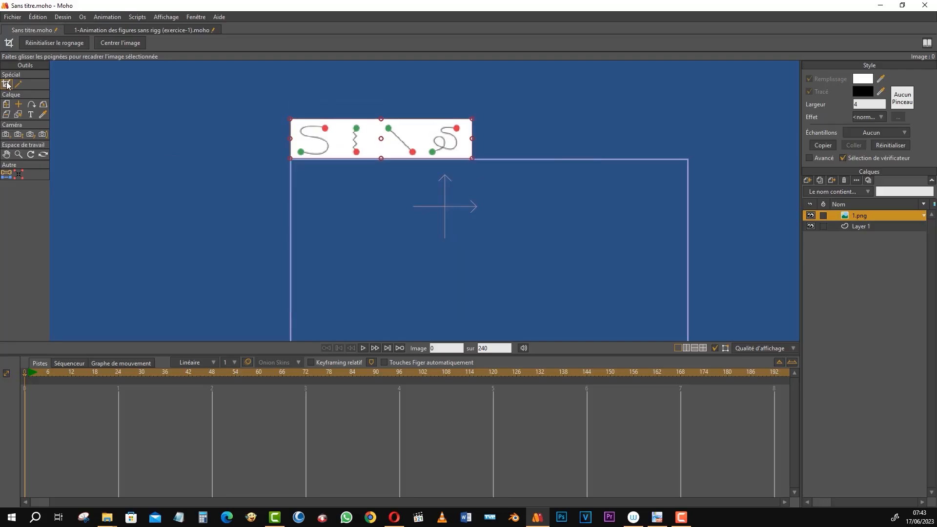
# Rename the vector layer Layer 1 as trait.
pyautogui.click(860, 228)
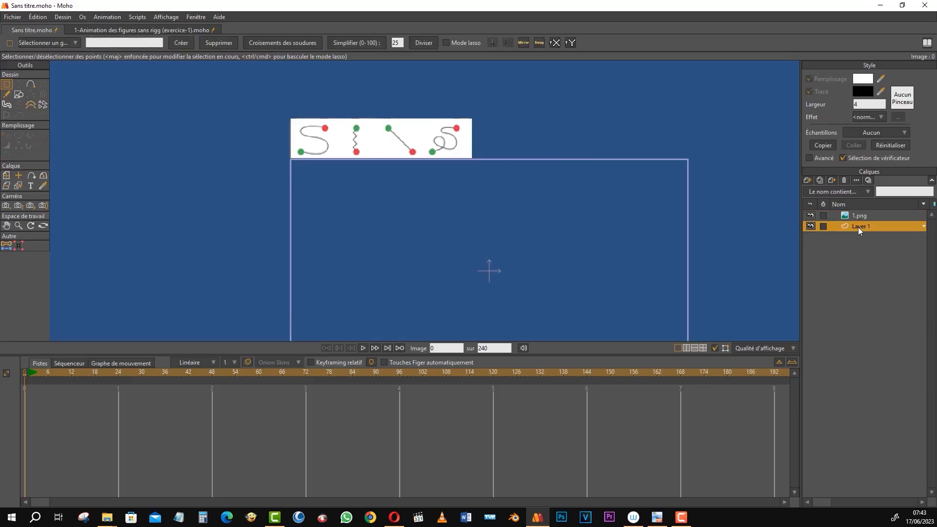
pyautogui.moveTo(532, 235); pyautogui.dragTo(470, 190)
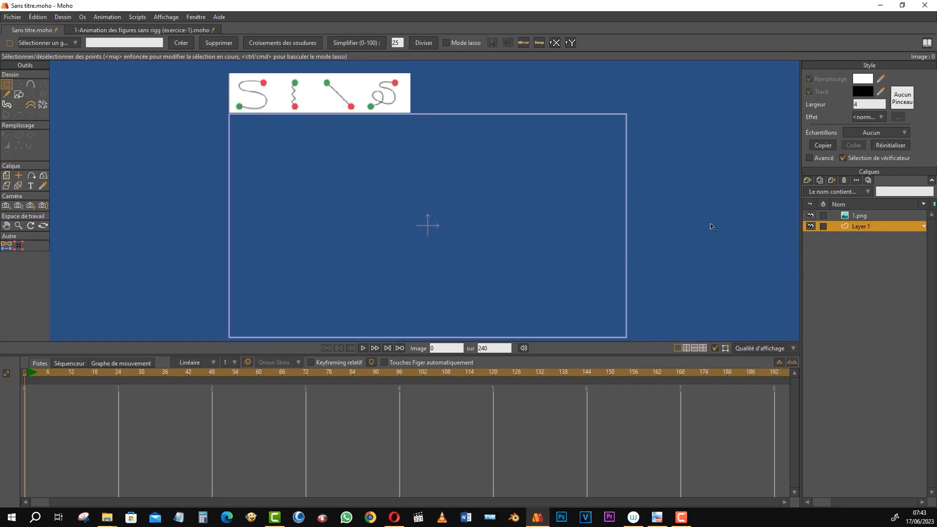
pyautogui.doubleClick(859, 228)
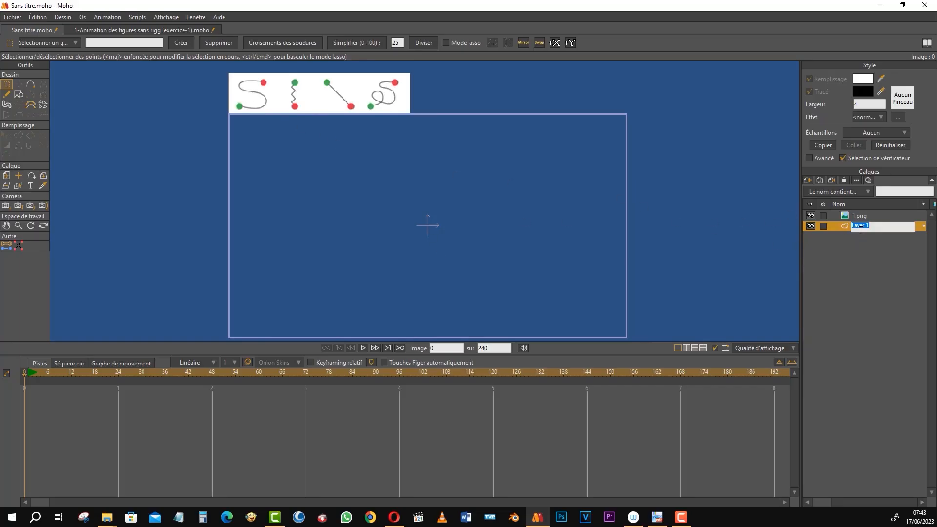
pyautogui.write('trait')
pyautogui.press('Return')
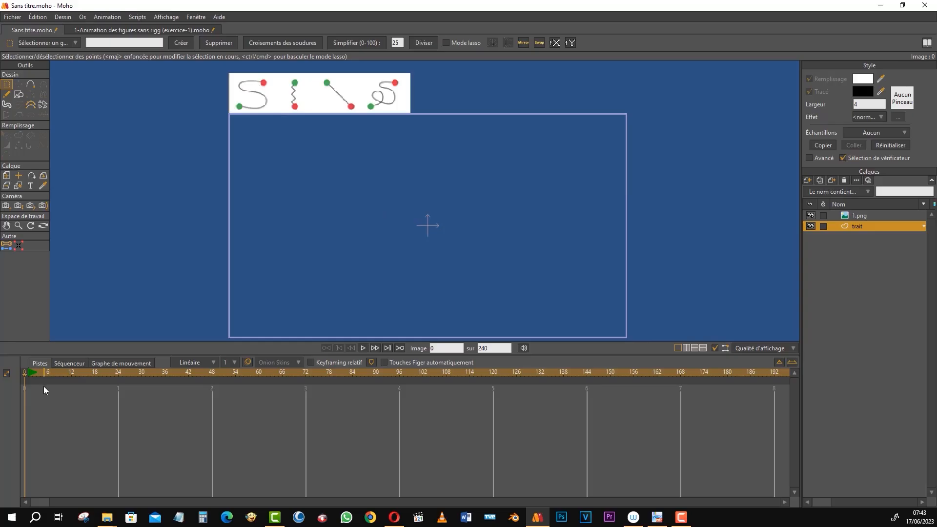
# At frame 0 of the trait layer, draw a four-point S-shaped curve in the frame with the Add Point tool.
pyautogui.moveTo(26, 375); pyautogui.dragTo(200, 375)
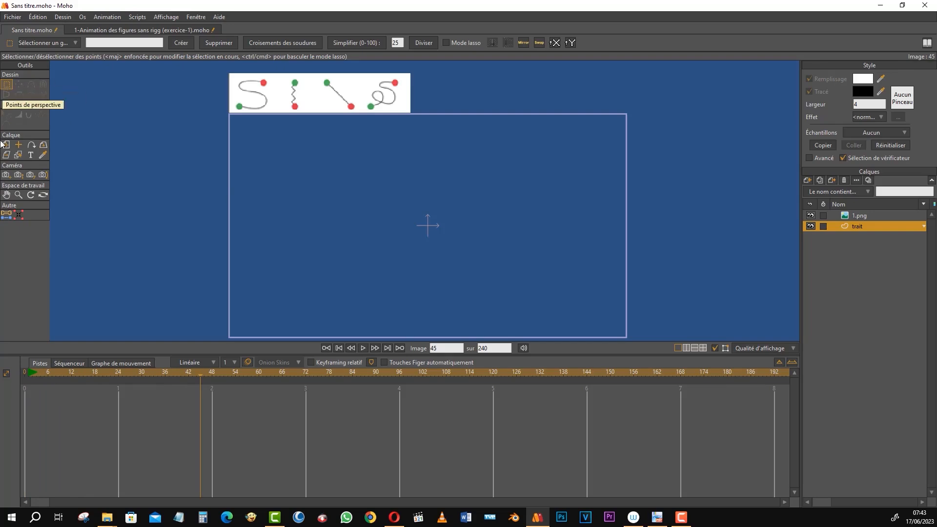
pyautogui.click(22, 374)
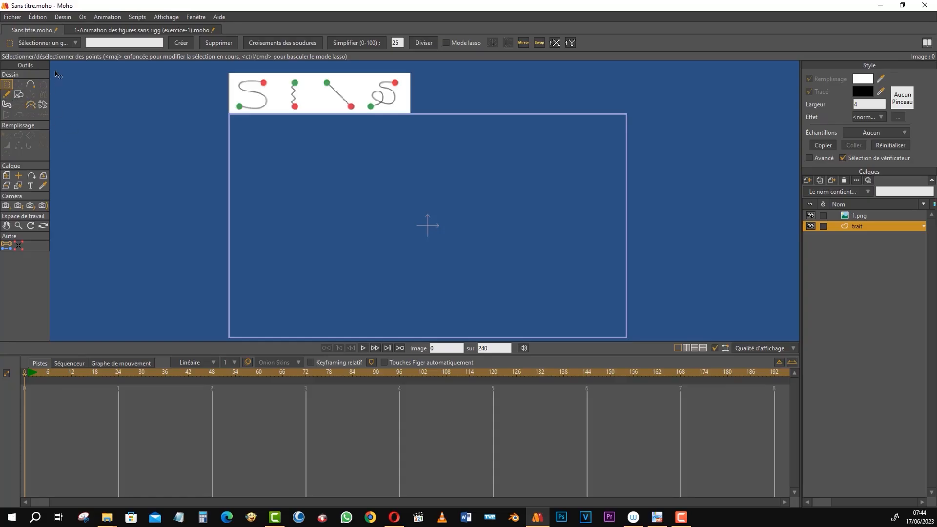
pyautogui.click(30, 86)
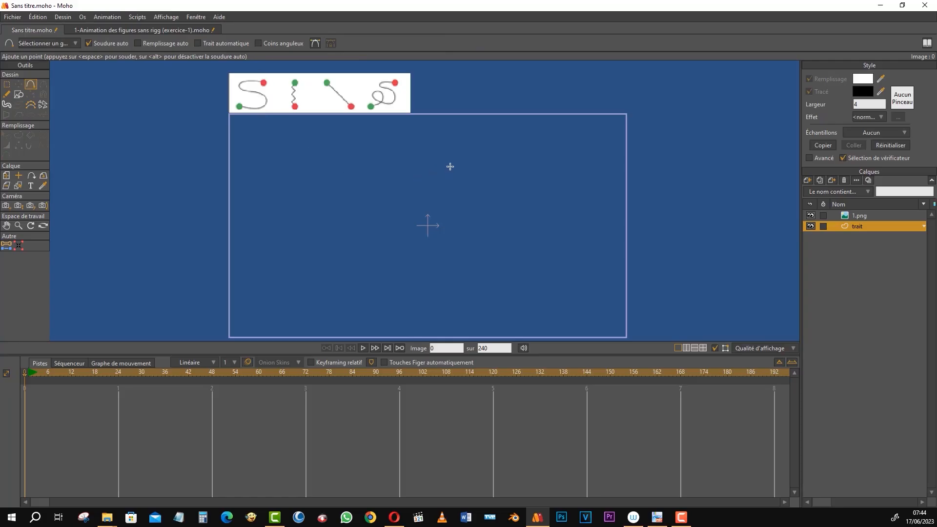
pyautogui.moveTo(460, 164); pyautogui.dragTo(347, 252)
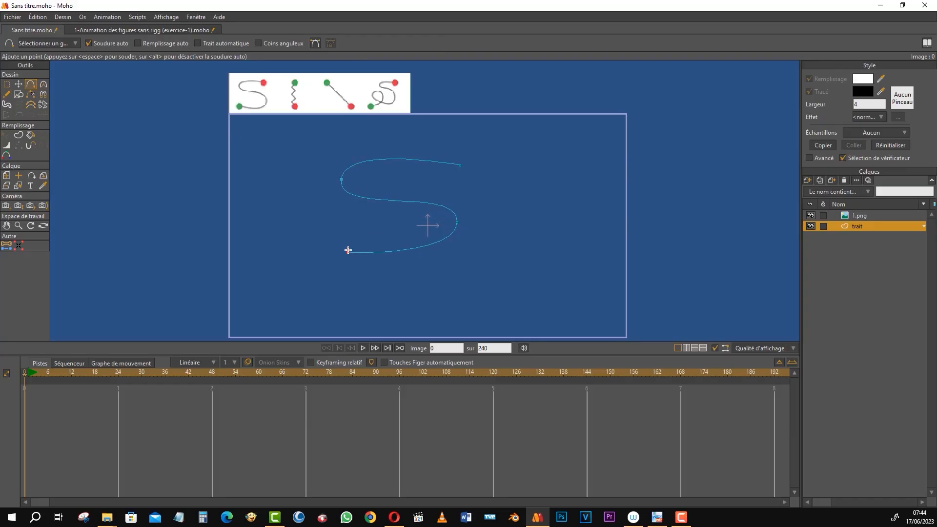
# Lower the S curve's two bend points and its bottom end point slightly to even out its shape.
pyautogui.click(19, 85)
pyautogui.moveTo(458, 223); pyautogui.dragTo(465, 230)
pyautogui.moveTo(347, 252); pyautogui.dragTo(343, 254)
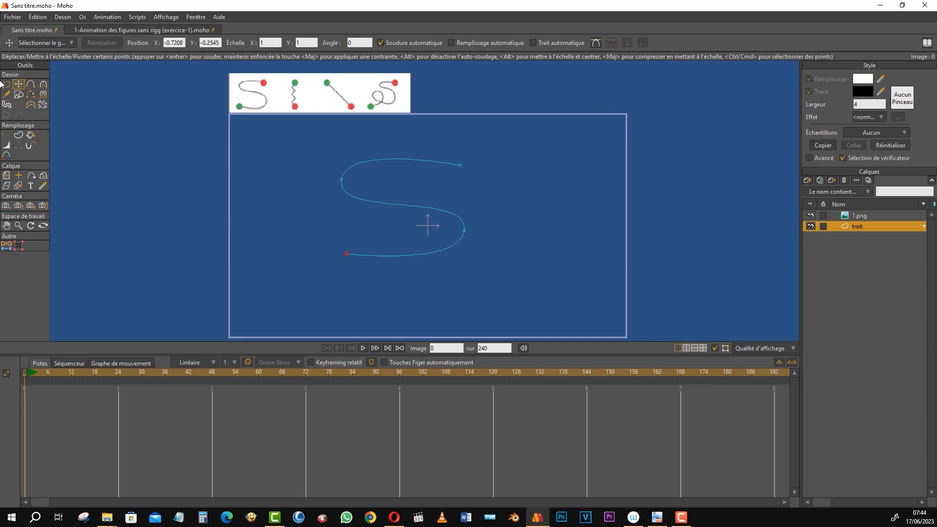
pyautogui.click(43, 85)
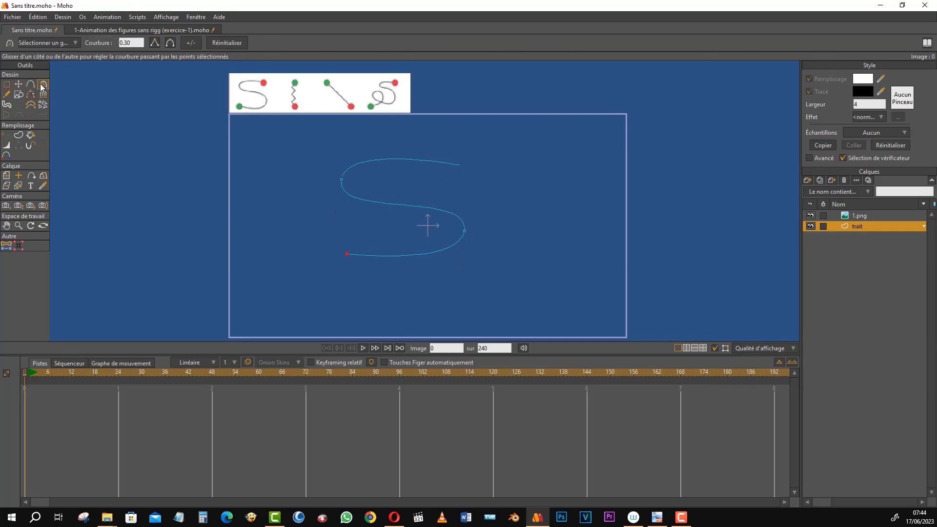
pyautogui.click(469, 195)
pyautogui.click(340, 219)
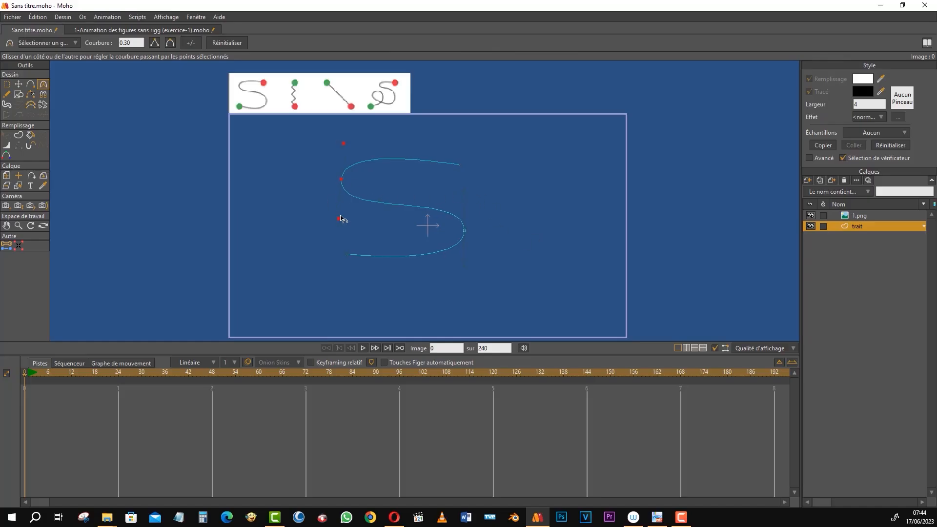
pyautogui.click(18, 84)
pyautogui.moveTo(341, 180); pyautogui.dragTo(341, 184)
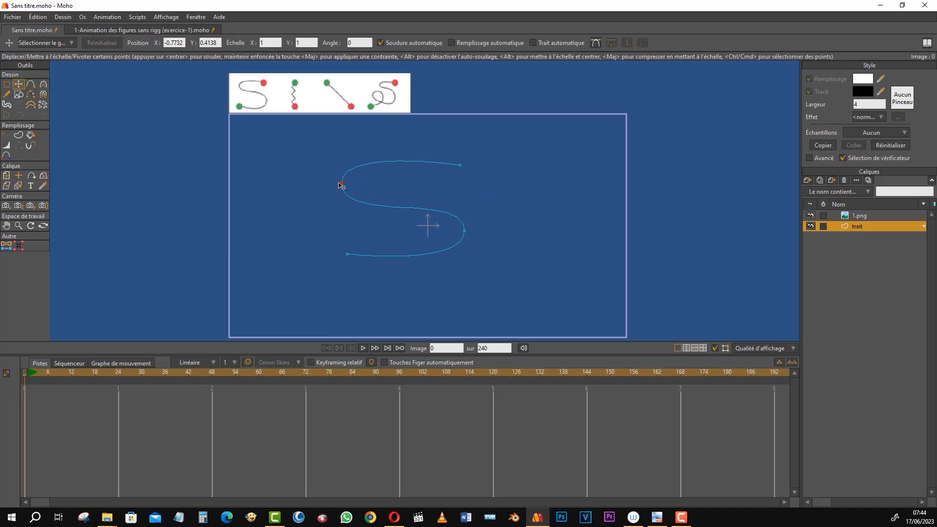
# Increase the curvature at both bends of the S curve, bringing the lower bend to about 0.35.
pyautogui.click(43, 86)
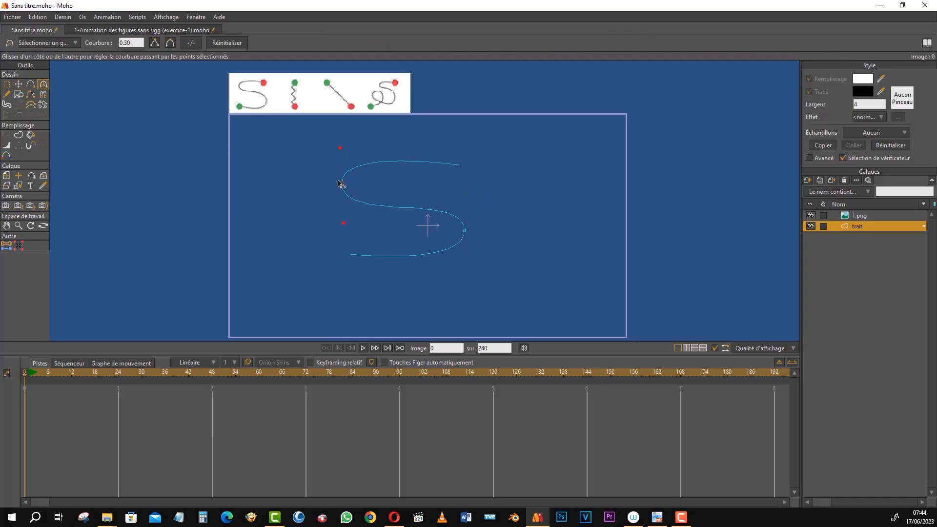
pyautogui.moveTo(340, 186); pyautogui.dragTo(378, 180)
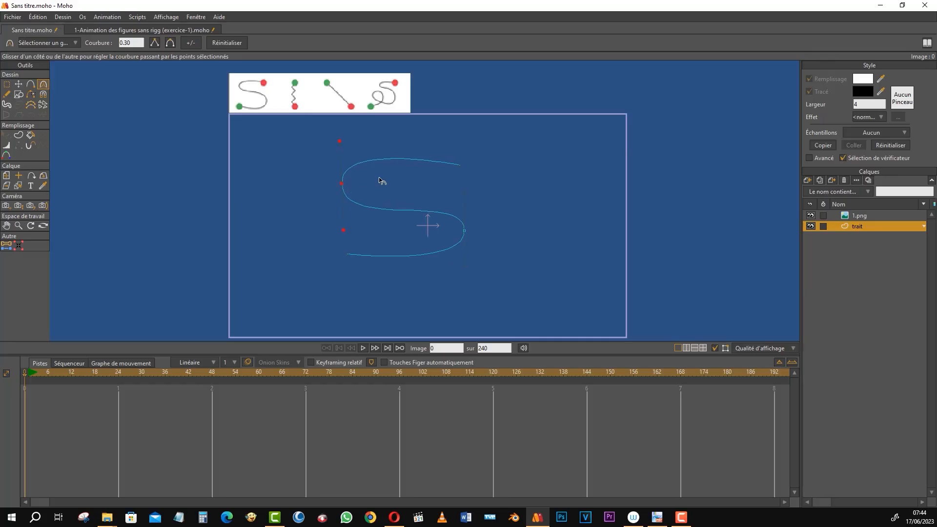
pyautogui.moveTo(465, 234); pyautogui.dragTo(535, 235)
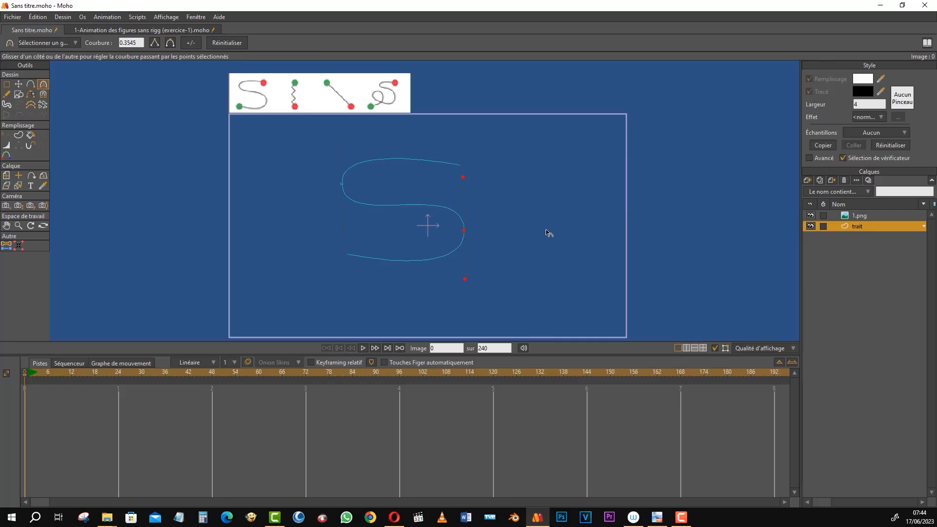
# Move the S curve's lower bend and bottom end point slightly down and its top end point slightly up.
pyautogui.click(18, 84)
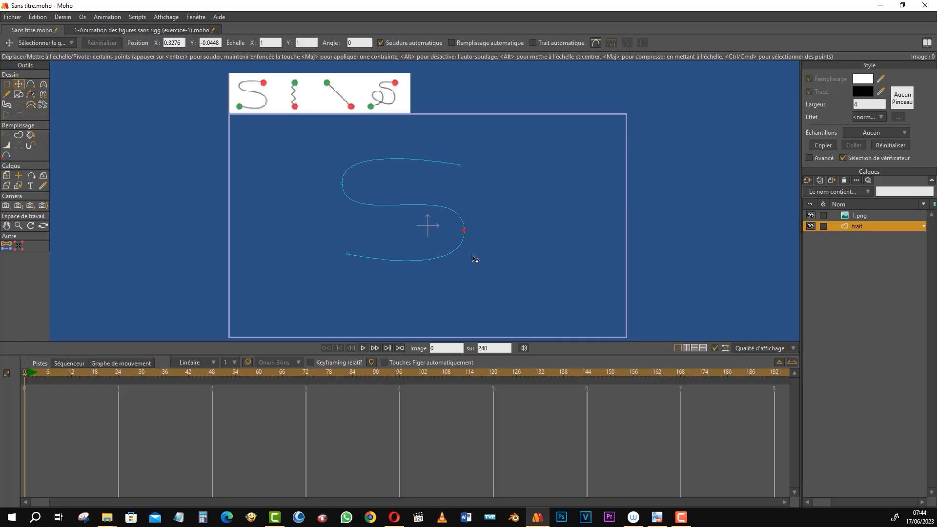
pyautogui.moveTo(464, 231); pyautogui.dragTo(464, 236)
pyautogui.moveTo(348, 256); pyautogui.dragTo(347, 260)
pyautogui.moveTo(460, 167); pyautogui.dragTo(457, 160)
# Centre the whole S curve horizontally by setting the X position of all its points to 0.
pyautogui.hotkey('ctrl', 'a')
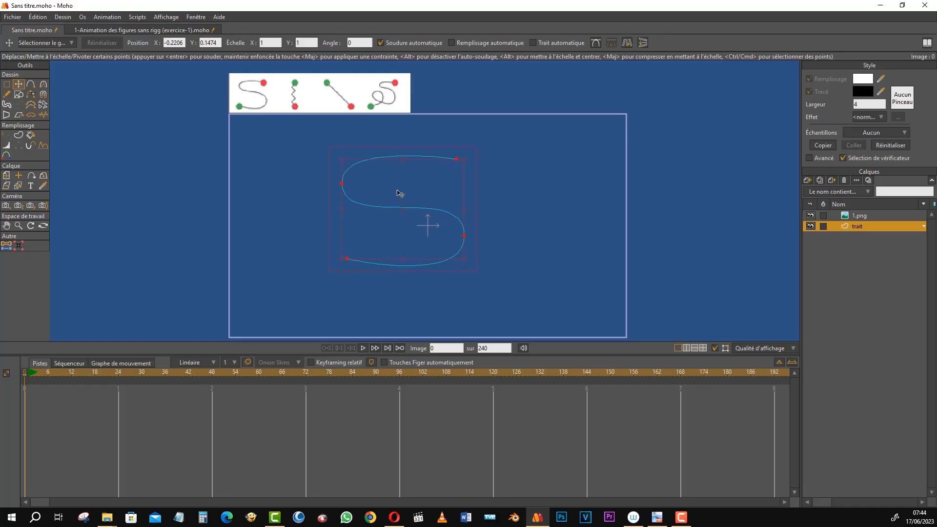
pyautogui.click(183, 43)
pyautogui.write('0')
pyautogui.press('Return')
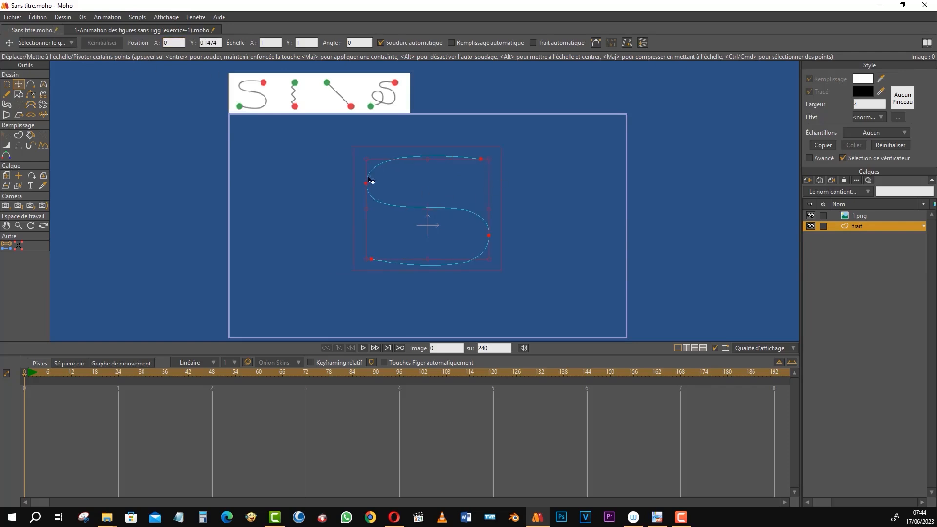
# Centre the whole S curve vertically by setting the Y position of all its points to 0.
pyautogui.click(221, 43)
pyautogui.write('0')
pyautogui.press('Return')
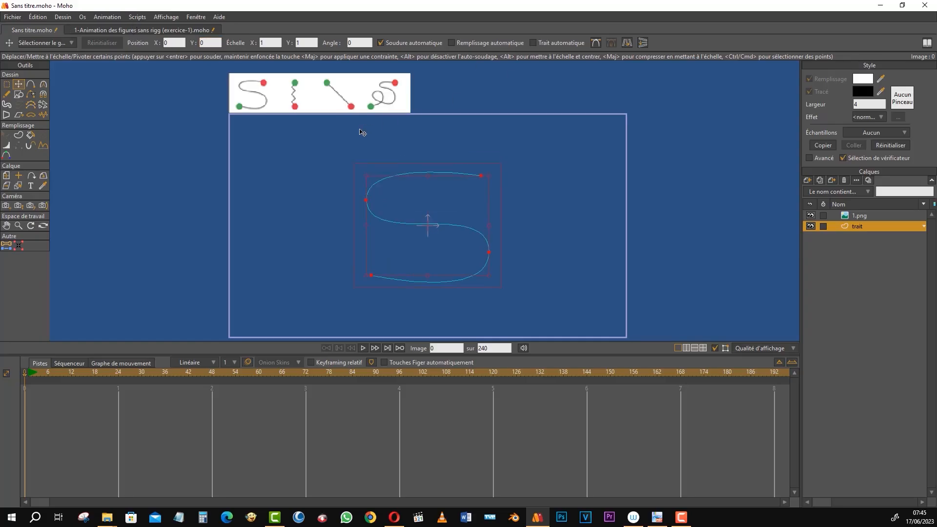
# Extend the top end of the S curve with a very short extra segment using the Add Point tool.
pyautogui.press('g')
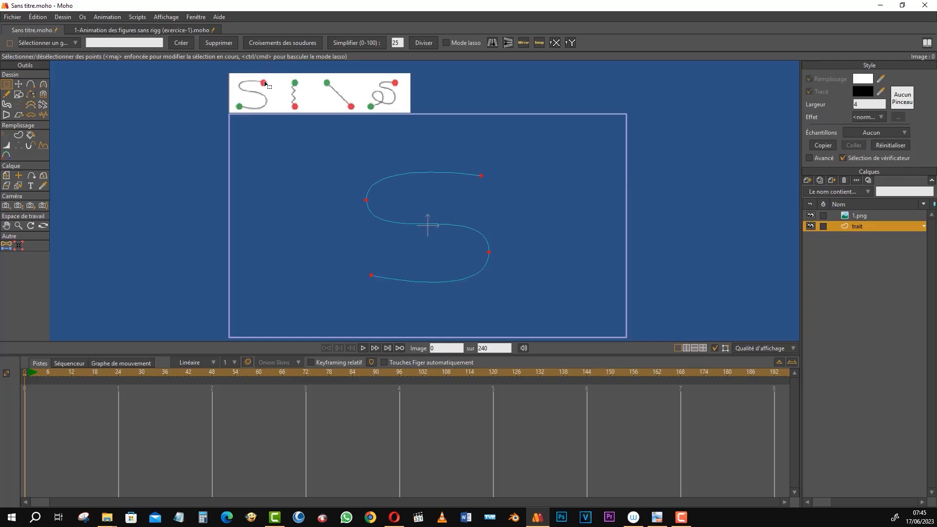
pyautogui.scroll(3, 486, 206)
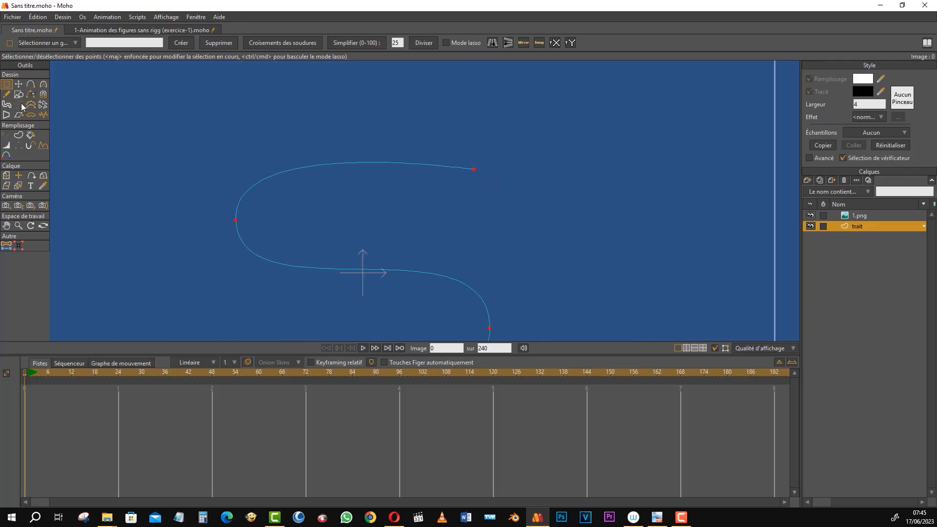
pyautogui.click(31, 84)
pyautogui.scroll(5, 480, 166)
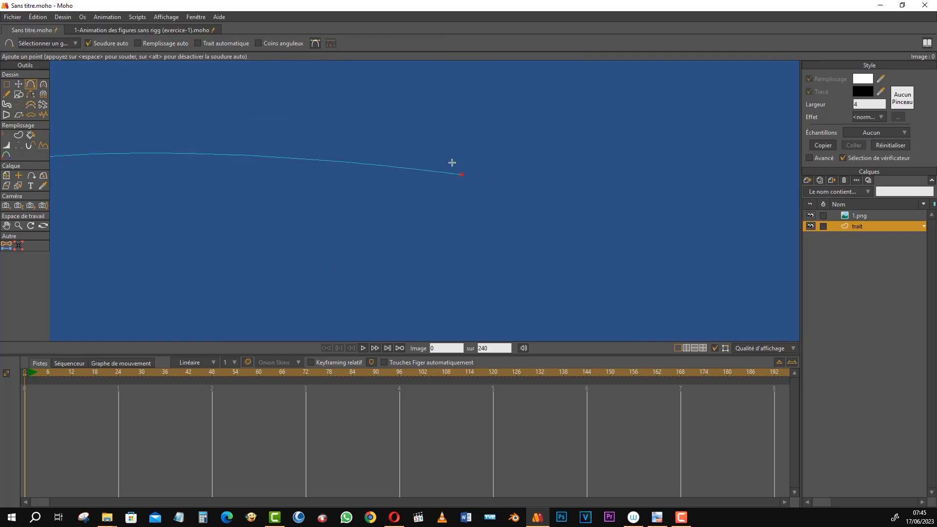
pyautogui.moveTo(462, 176); pyautogui.dragTo(481, 181)
# Set the curvature to 0 at the joint between the S curve and its short top segment.
pyautogui.click(43, 84)
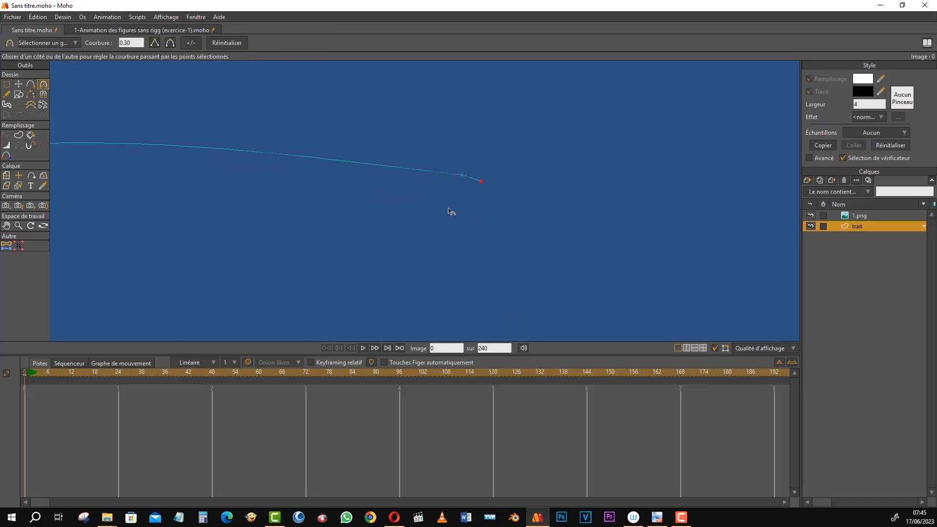
pyautogui.moveTo(462, 180); pyautogui.dragTo(163, 138)
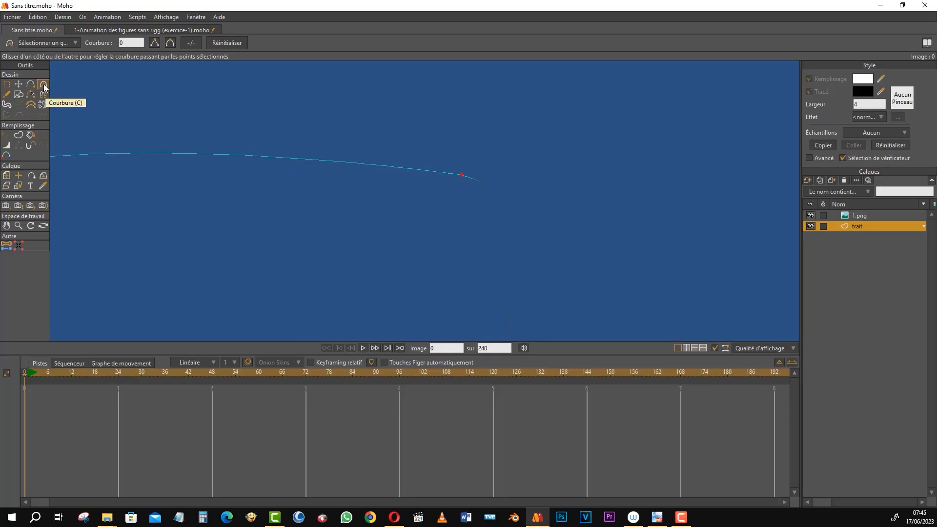
pyautogui.moveTo(462, 177); pyautogui.dragTo(441, 176)
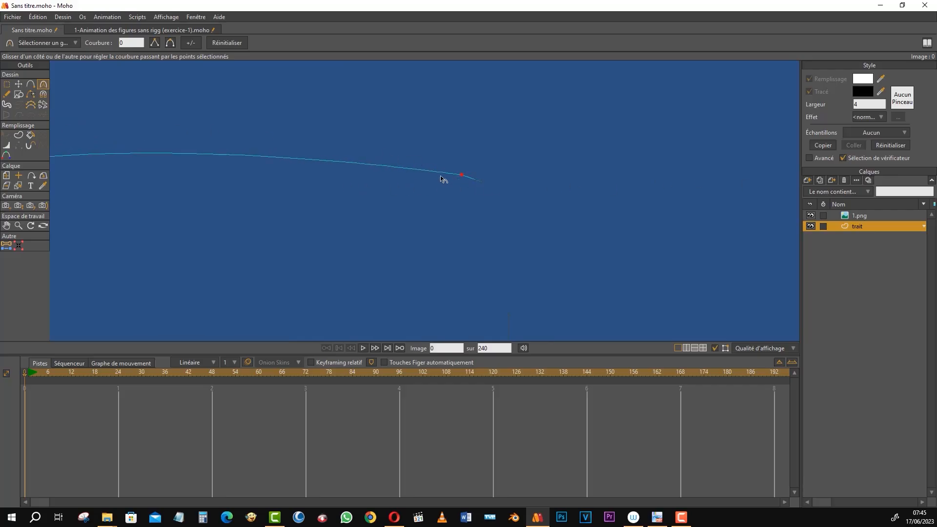
# Change the editor background colour in the preferences to grey 8E8E8E.
pyautogui.click(37, 17)
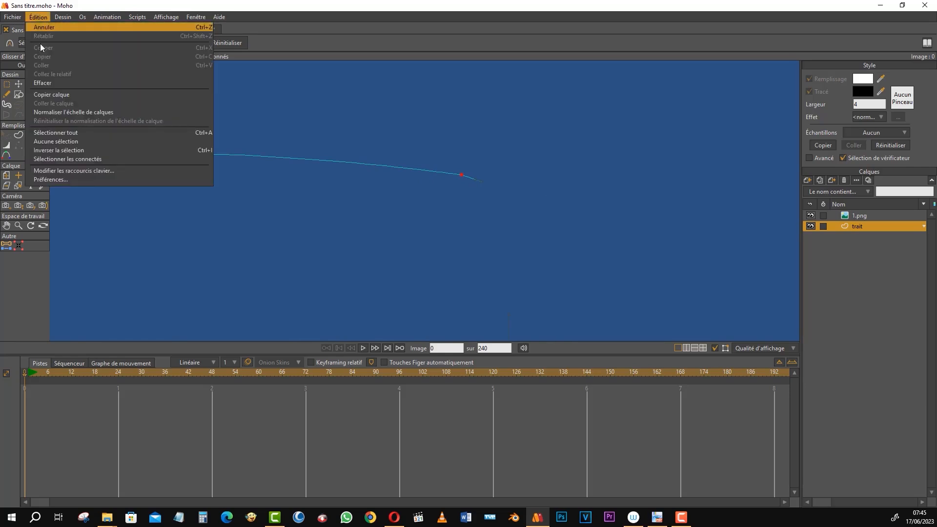
pyautogui.click(56, 181)
pyautogui.click(618, 137)
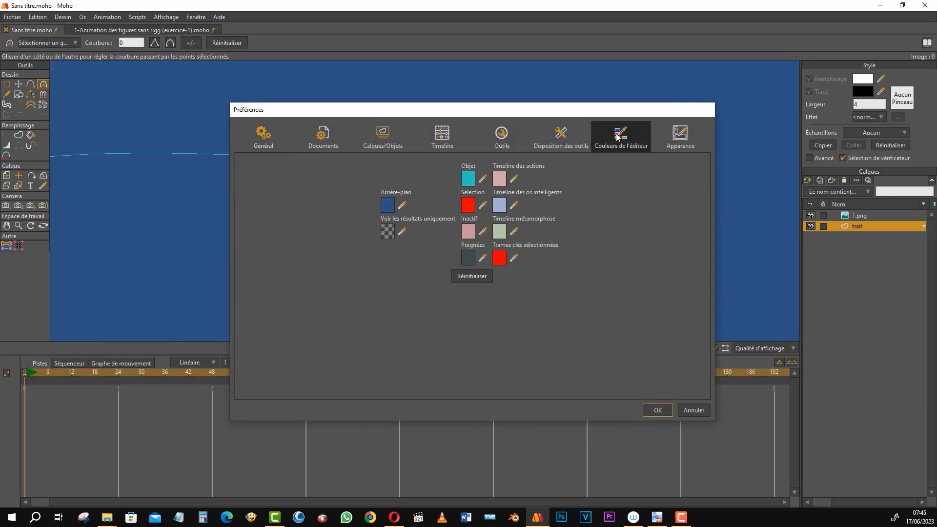
pyautogui.click(388, 201)
pyautogui.moveTo(538, 197); pyautogui.dragTo(522, 196)
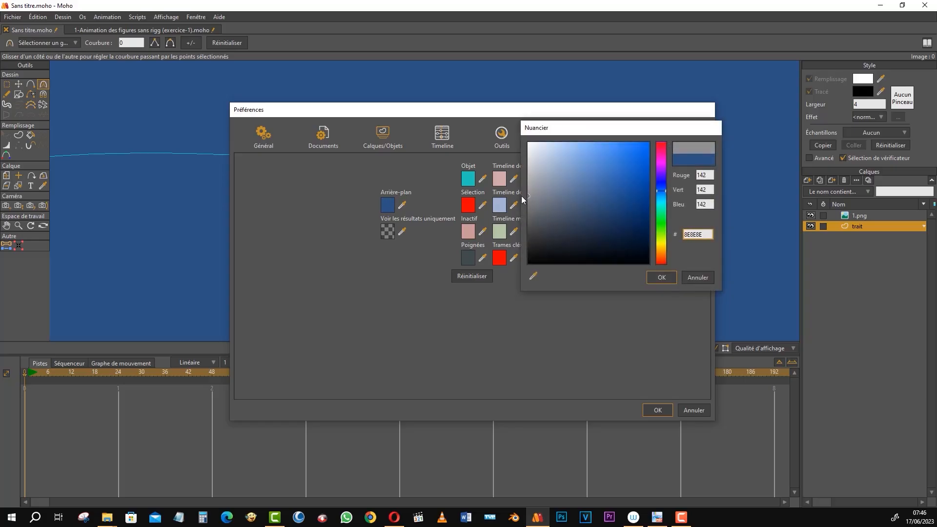
pyautogui.click(660, 277)
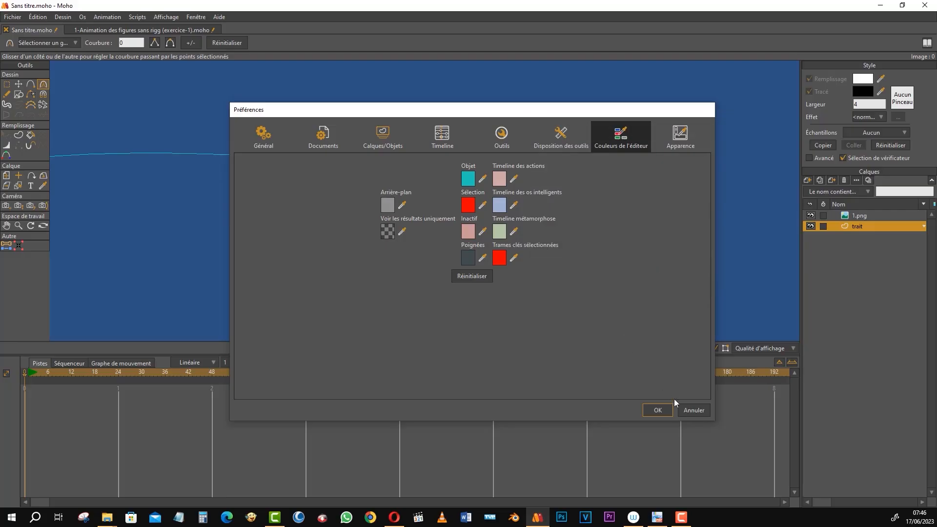
pyautogui.click(660, 413)
# Flatten the joint of the short top segment and move the top end point to about X 0.5157, Y 0.4408.
pyautogui.moveTo(473, 169)
pyautogui.mouseDown()
pyautogui.moveTo(518, 204)
pyautogui.moveTo(569, 204)
pyautogui.moveTo(485, 165)
pyautogui.moveTo(503, 204)
pyautogui.mouseUp()
pyautogui.click(504, 200)
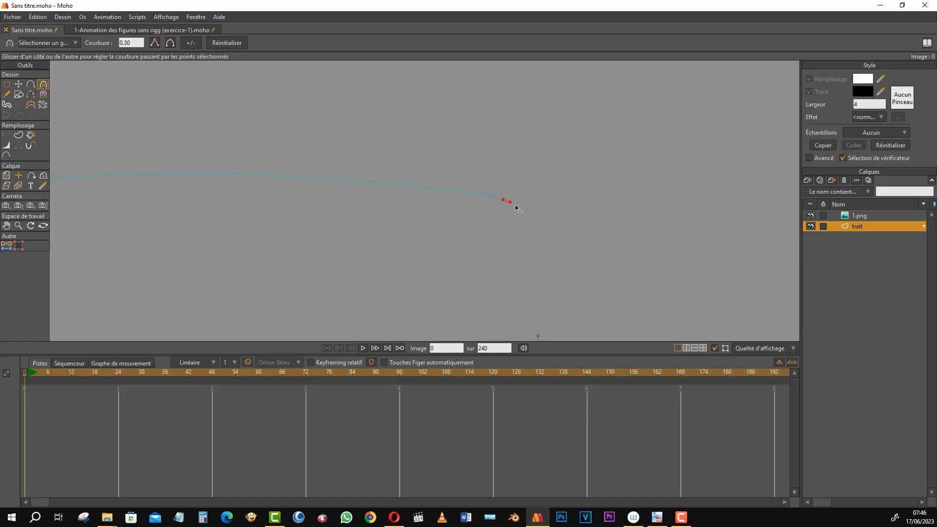
pyautogui.click(488, 195)
pyautogui.moveTo(484, 197)
pyautogui.mouseDown()
pyautogui.moveTo(696, 194)
pyautogui.moveTo(493, 180)
pyautogui.mouseUp()
pyautogui.click(18, 85)
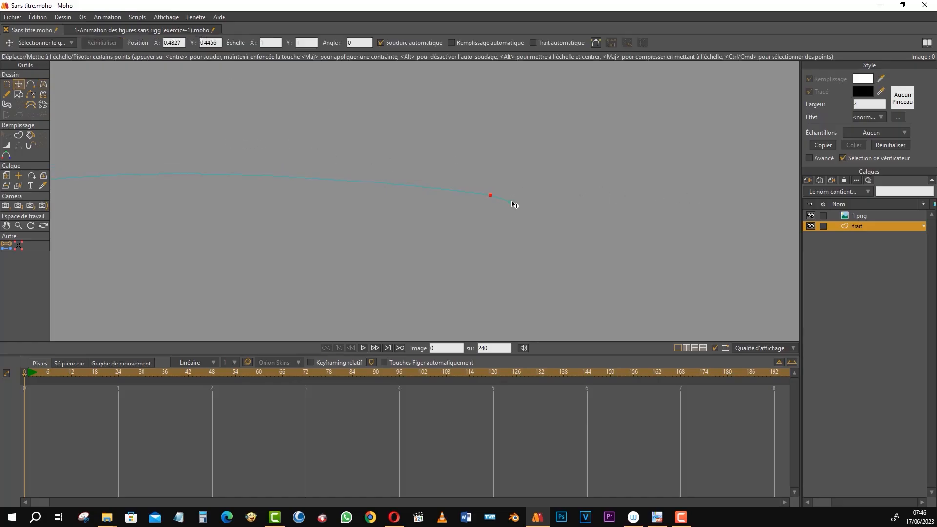
pyautogui.moveTo(509, 201); pyautogui.dragTo(514, 199)
# Extend the bottom end of the S curve with a very short extra segment using the Add Point tool.
pyautogui.scroll(-8, 496, 192)
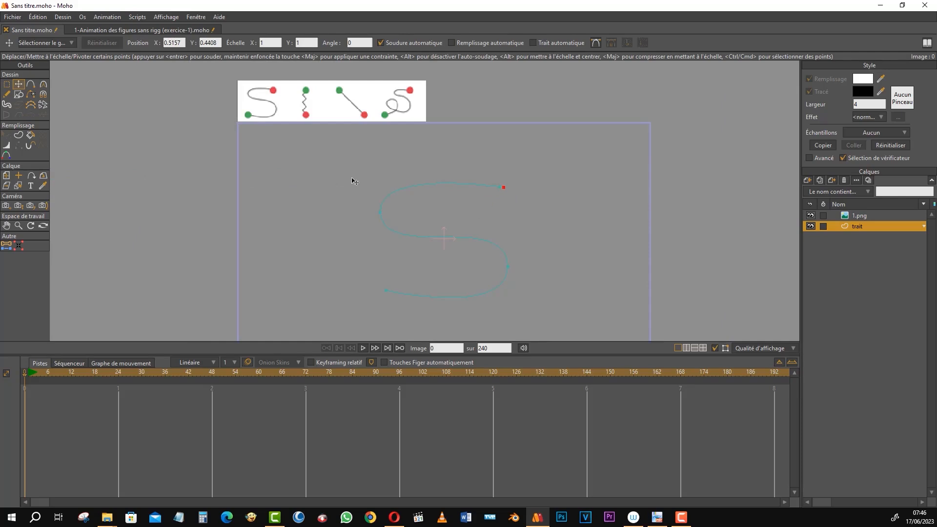
pyautogui.scroll(5, 383, 296)
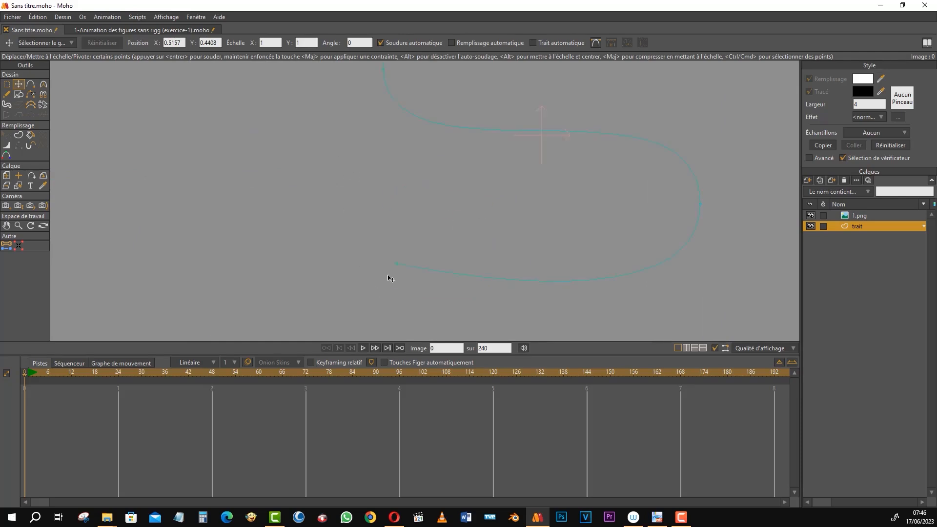
pyautogui.click(30, 86)
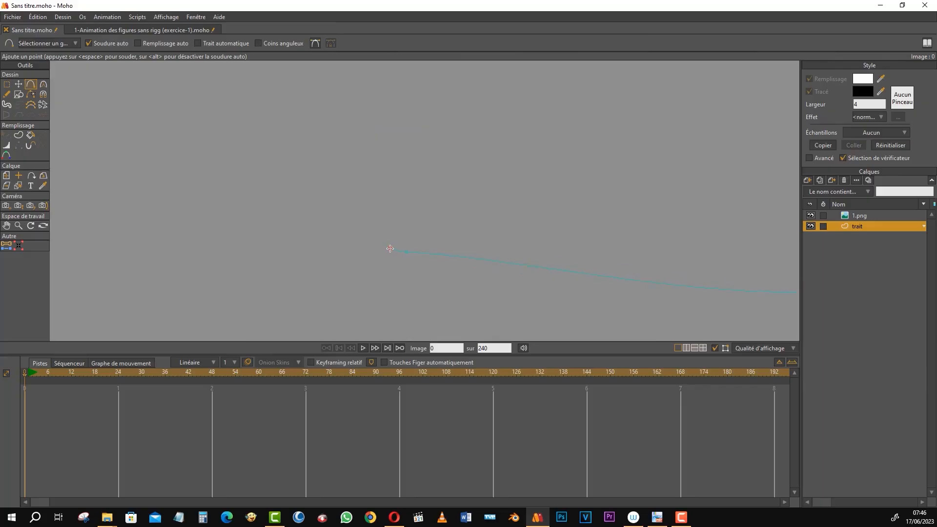
# Remove the curvature at the short bottom segment of the S curve, turning it into a sharp peak.
pyautogui.click(43, 84)
pyautogui.moveTo(407, 254); pyautogui.dragTo(96, 188)
pyautogui.moveTo(388, 248); pyautogui.dragTo(307, 236)
pyautogui.moveTo(389, 250); pyautogui.dragTo(0, 180)
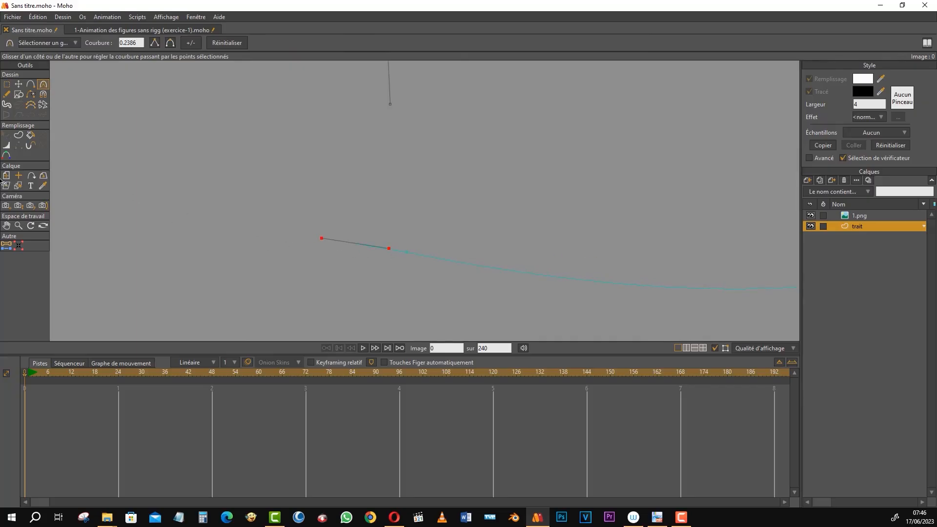
pyautogui.moveTo(389, 249); pyautogui.dragTo(52, 270)
pyautogui.moveTo(332, 261); pyautogui.dragTo(185, 303)
pyautogui.moveTo(393, 251); pyautogui.dragTo(202, 289)
pyautogui.moveTo(389, 251); pyautogui.dragTo(229, 265)
pyautogui.click(154, 43)
pyautogui.click(6, 84)
pyautogui.scroll(-4, 521, 230)
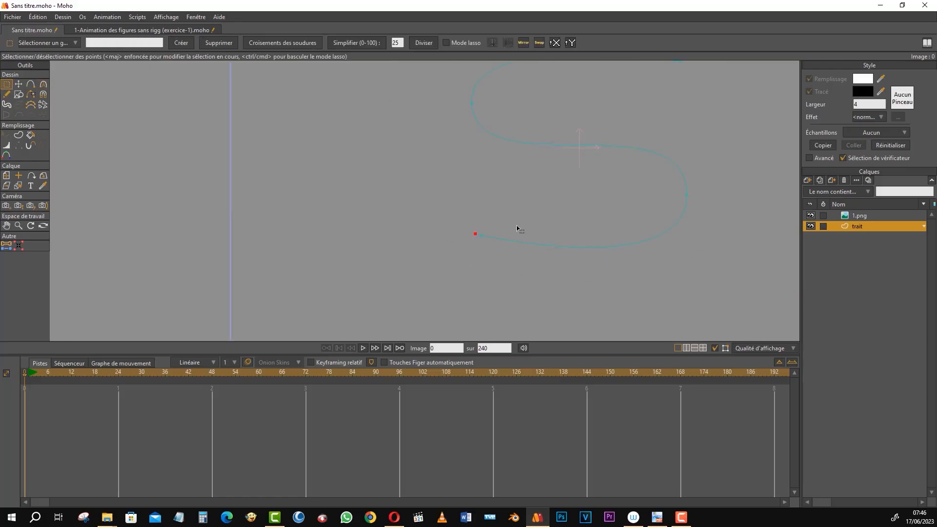
pyautogui.scroll(-3, 544, 217)
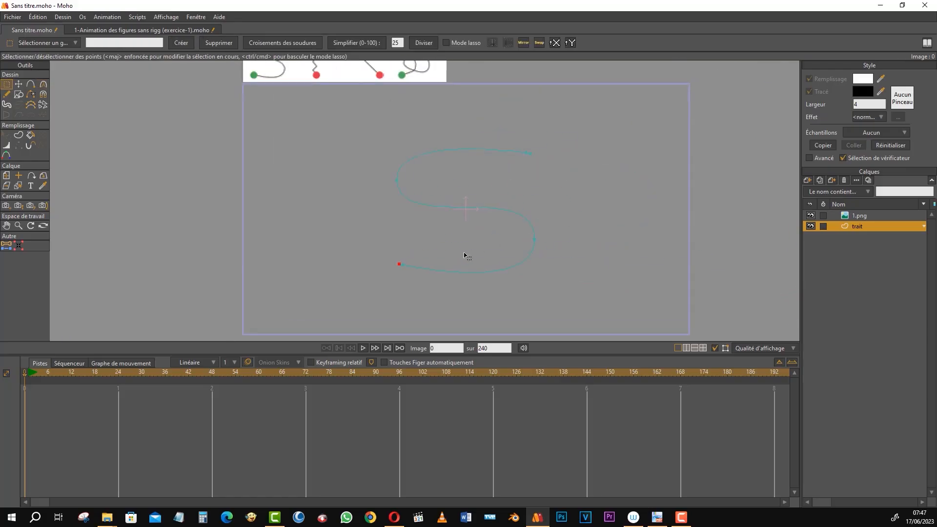
# Create a stroke-only shape from the short segment at the top end of the S curve.
pyautogui.moveTo(494, 232); pyautogui.dragTo(495, 241)
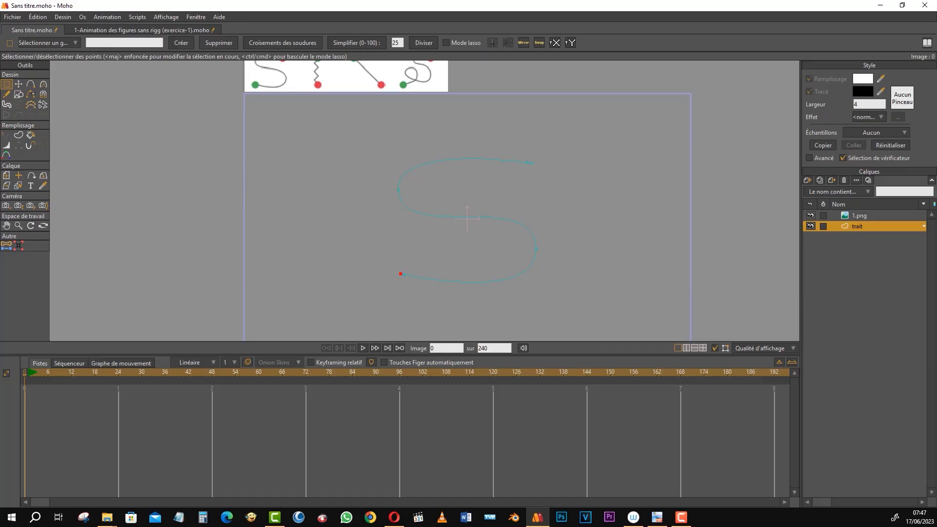
pyautogui.press('F9')
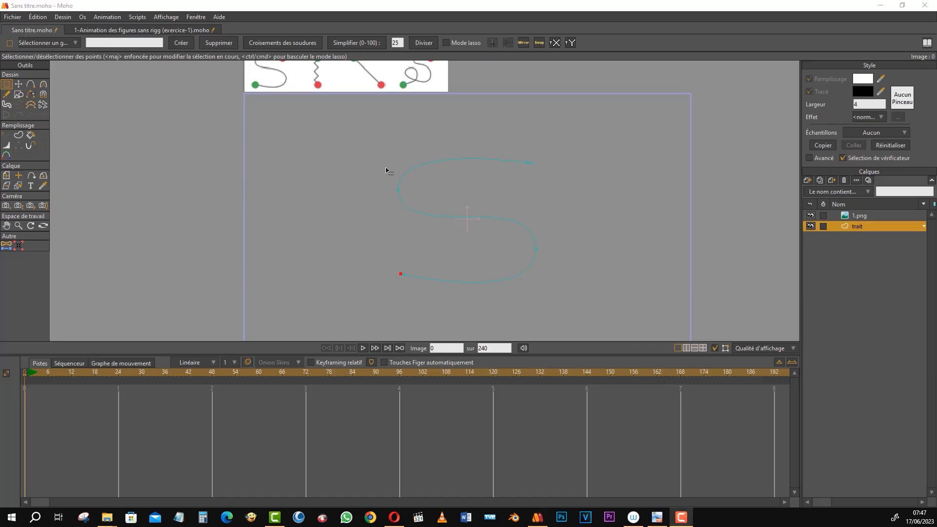
pyautogui.click(467, 150)
pyautogui.click(18, 135)
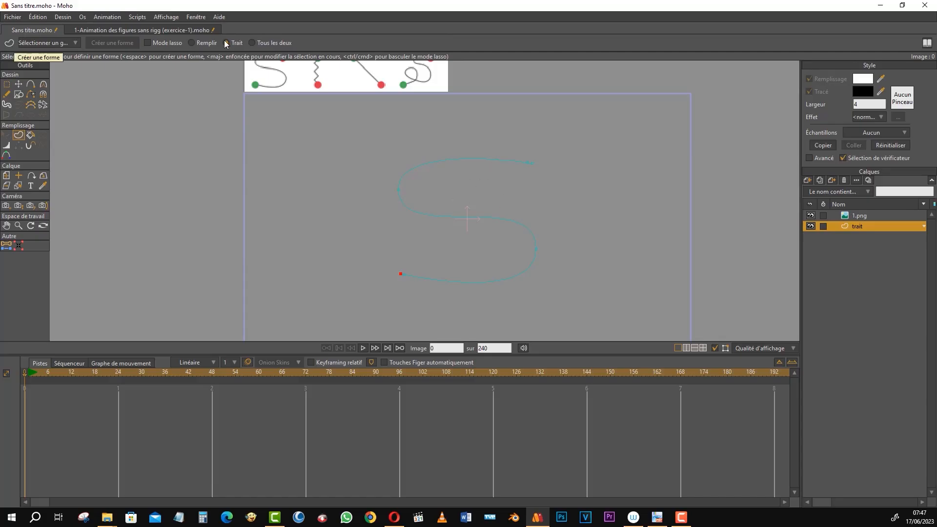
pyautogui.moveTo(376, 152); pyautogui.dragTo(459, 235)
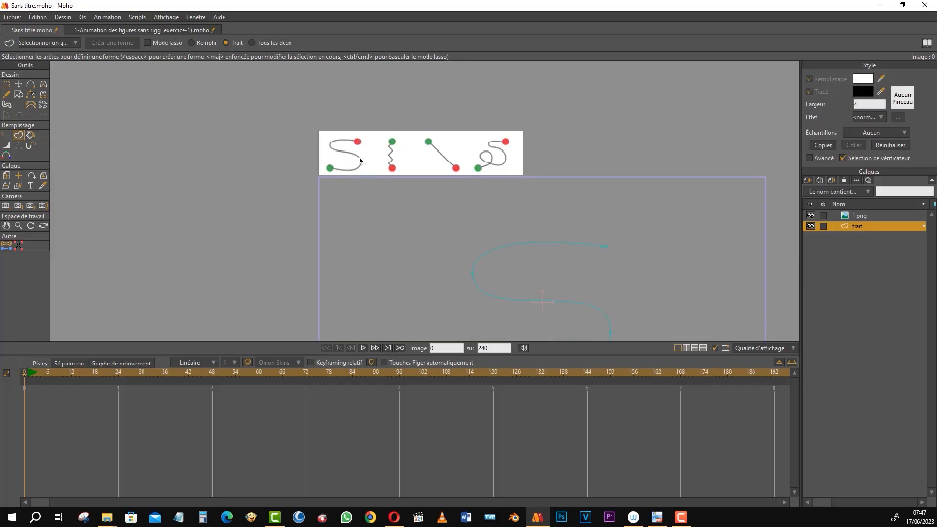
pyautogui.moveTo(563, 264); pyautogui.dragTo(514, 188)
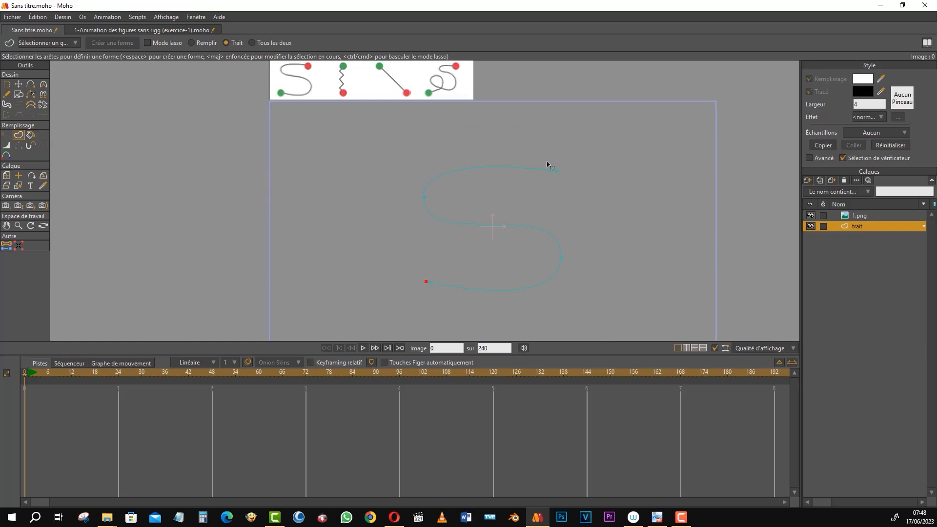
pyautogui.click(561, 176)
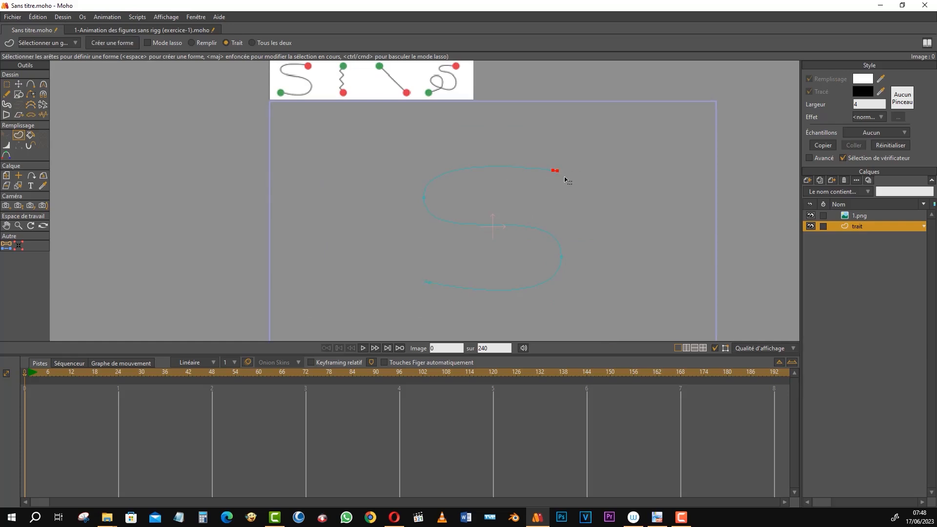
pyautogui.click(110, 42)
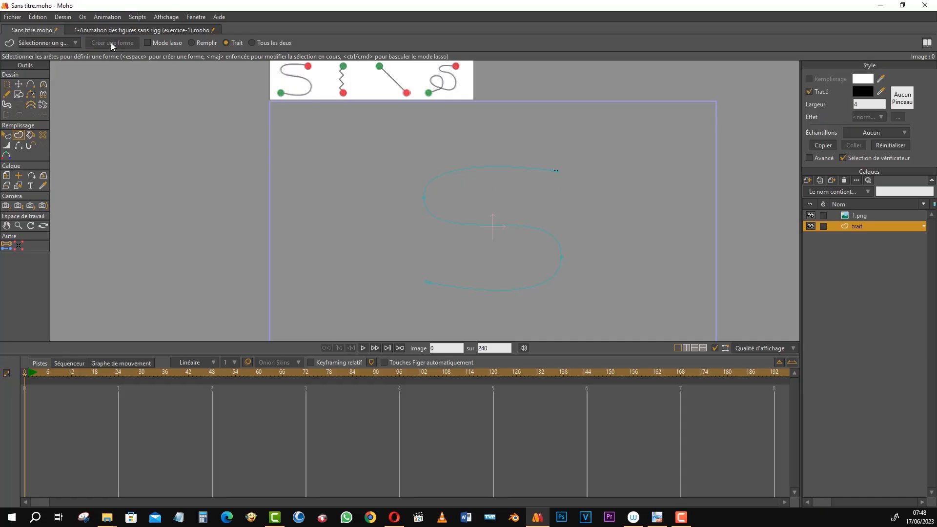
# Set the stroke width of the top segment's shape to 30.
pyautogui.scroll(5, 551, 171)
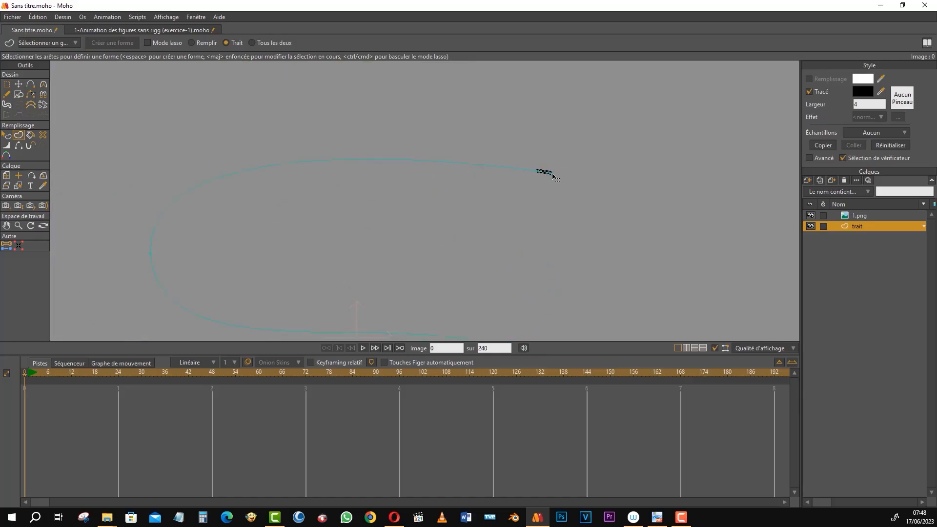
pyautogui.scroll(1, 547, 172)
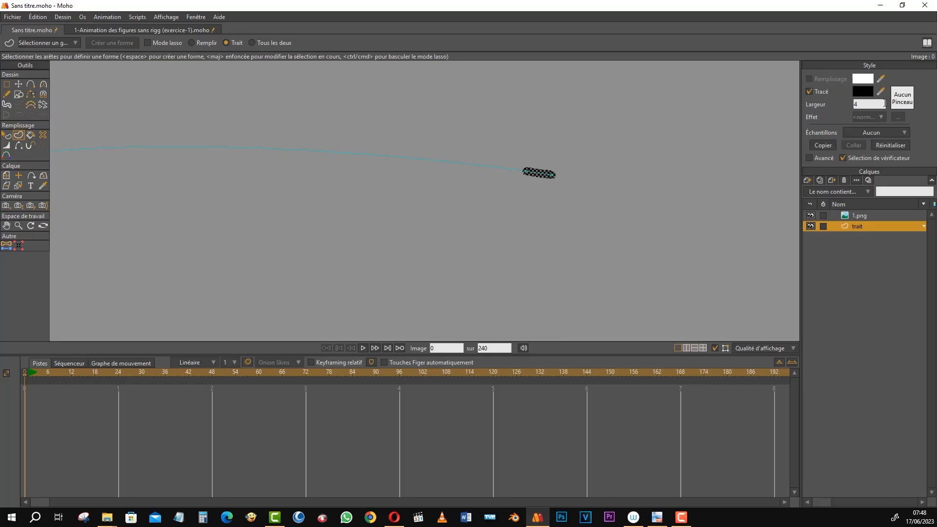
pyautogui.click(867, 104)
pyautogui.press('Return')
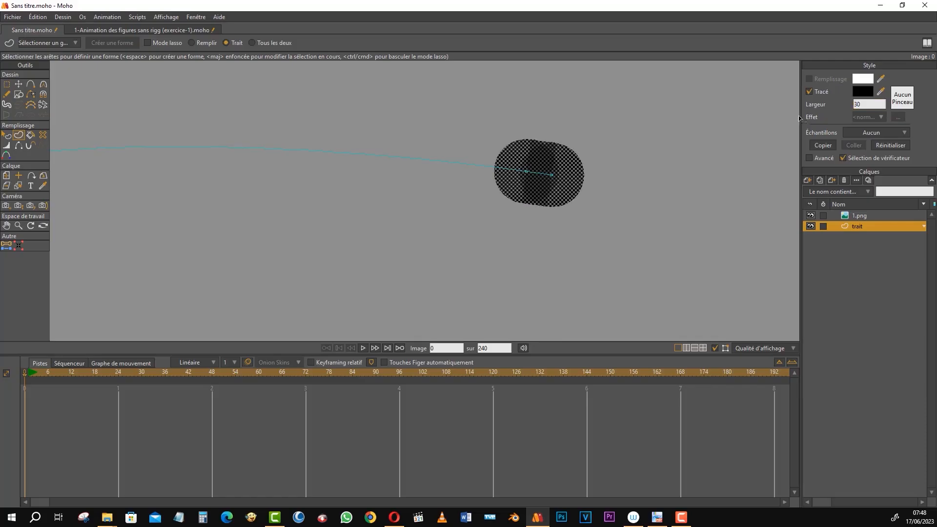
pyautogui.scroll(-5, 500, 157)
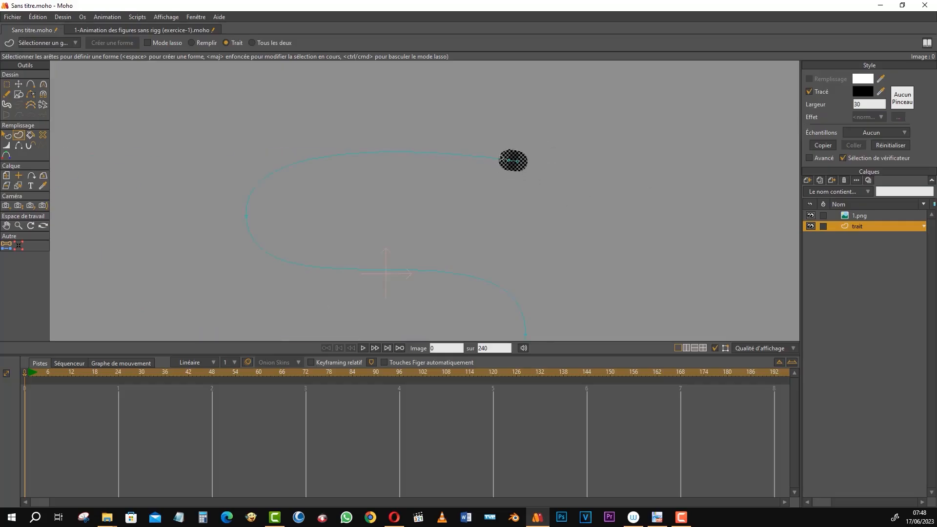
pyautogui.scroll(5, 504, 165)
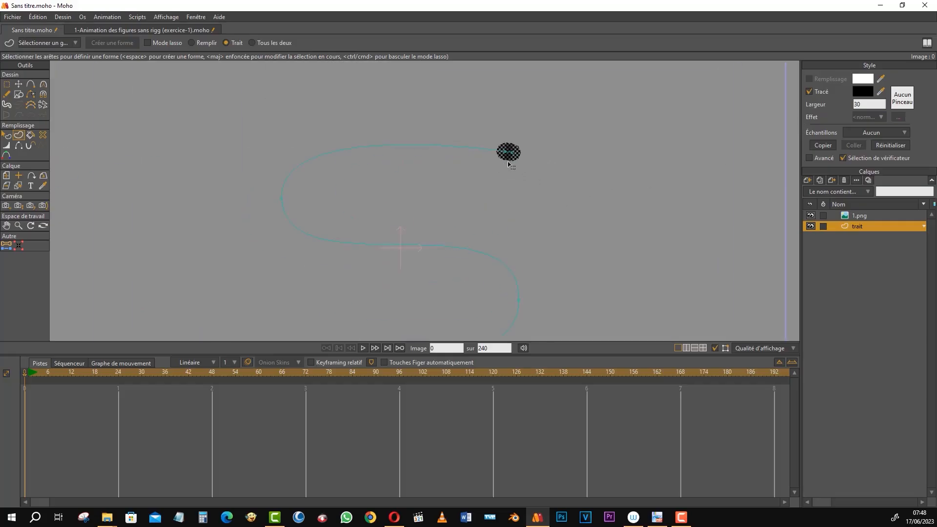
# Enlarge the top segment's shape into a dot by setting its stroke width to 50.
pyautogui.doubleClick(863, 104)
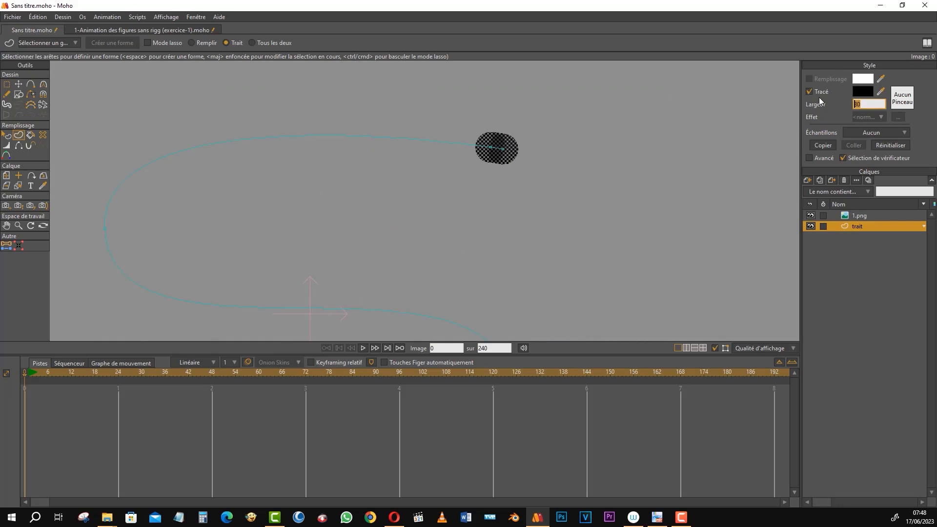
pyautogui.write('50')
pyautogui.press('Return')
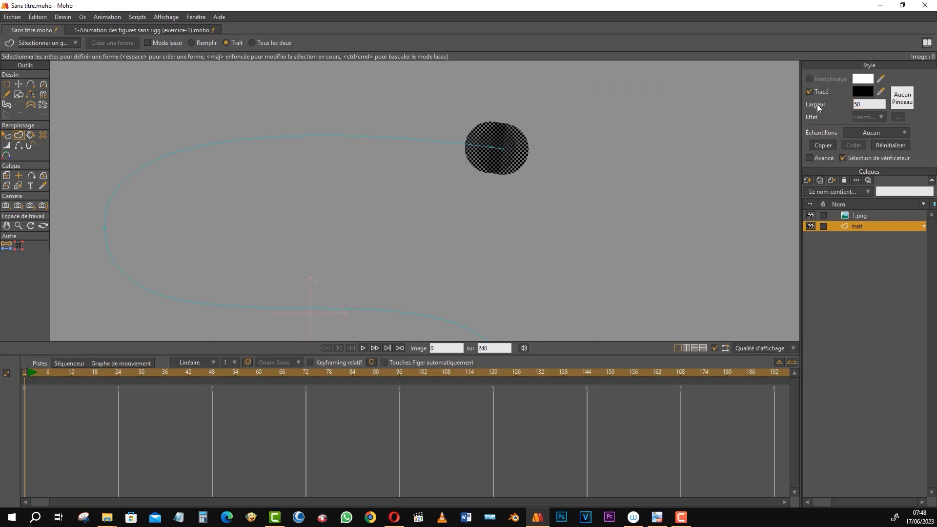
pyautogui.scroll(-5, 505, 145)
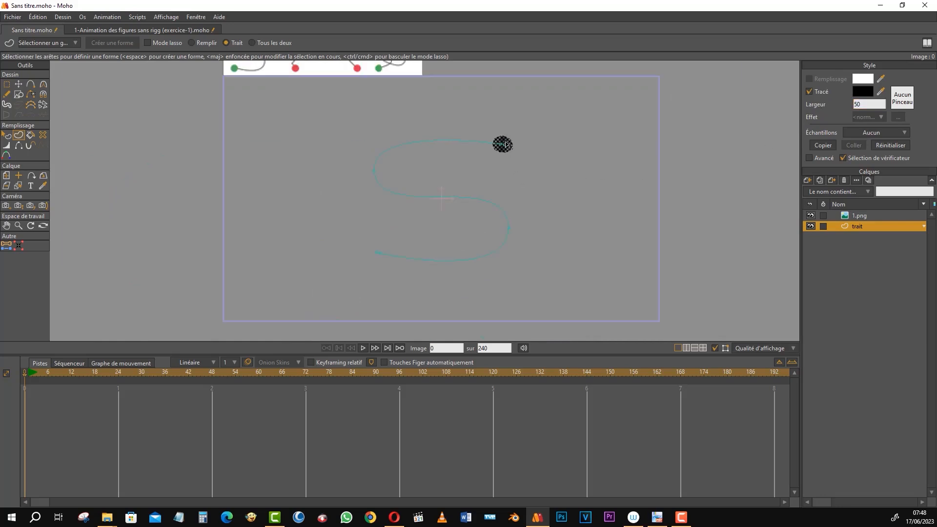
pyautogui.moveTo(478, 149); pyautogui.dragTo(507, 202)
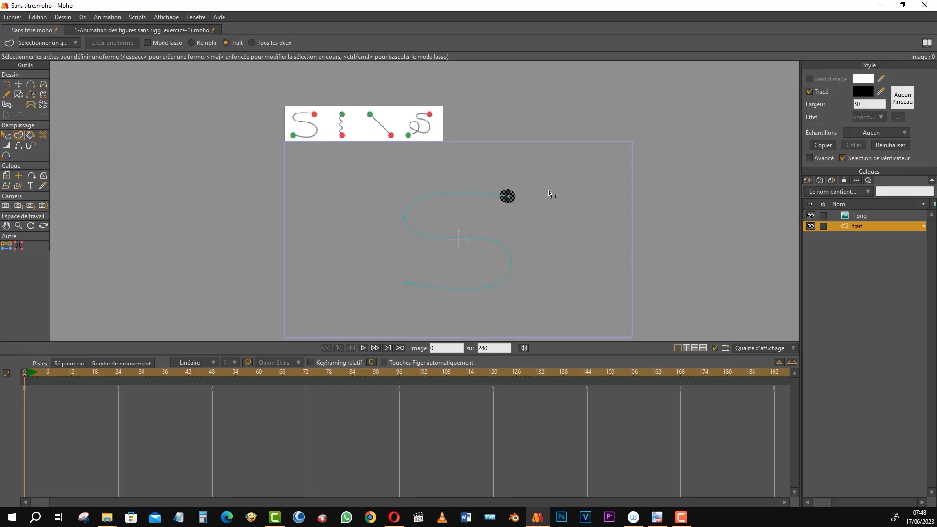
# Set the stroke color of the dot at the S curve's top end to red CD2020.
pyautogui.click(7, 138)
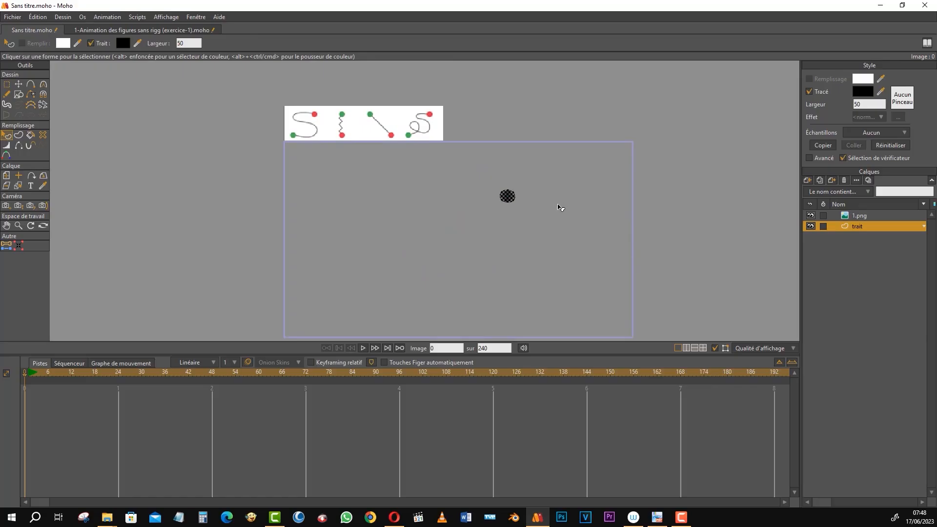
pyautogui.click(862, 93)
pyautogui.click(630, 152)
pyautogui.moveTo(631, 153)
pyautogui.mouseDown()
pyautogui.moveTo(647, 145)
pyautogui.moveTo(645, 169)
pyautogui.moveTo(630, 169)
pyautogui.mouseUp()
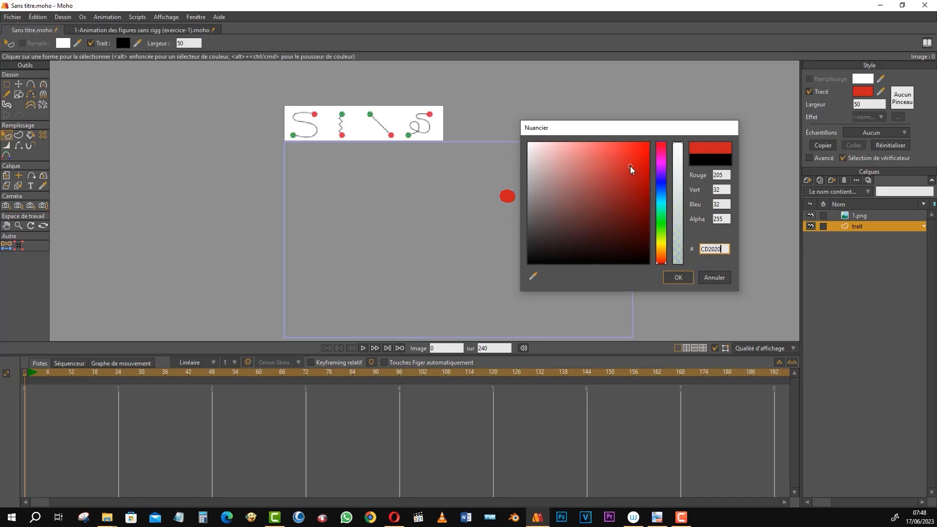
pyautogui.click(678, 277)
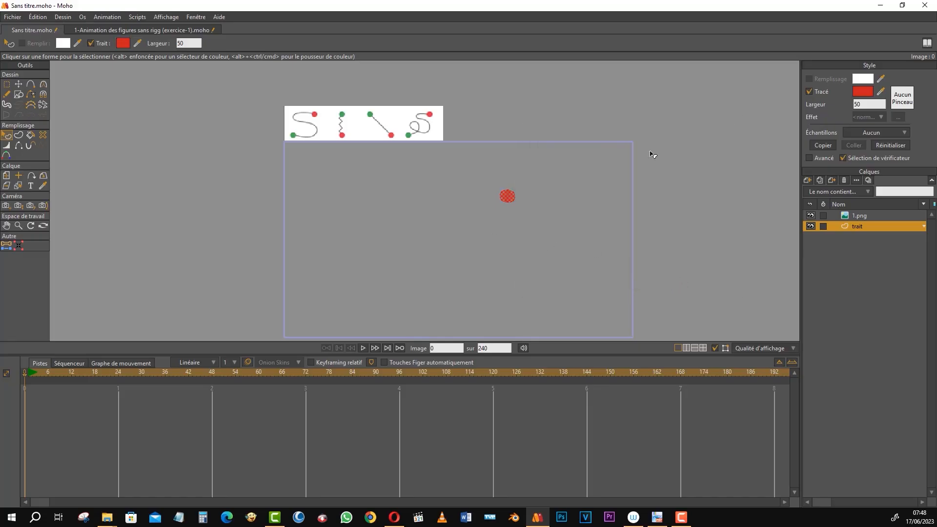
# Create a stroke-only shape from the short segment at the bottom end of the S curve.
pyautogui.click(19, 134)
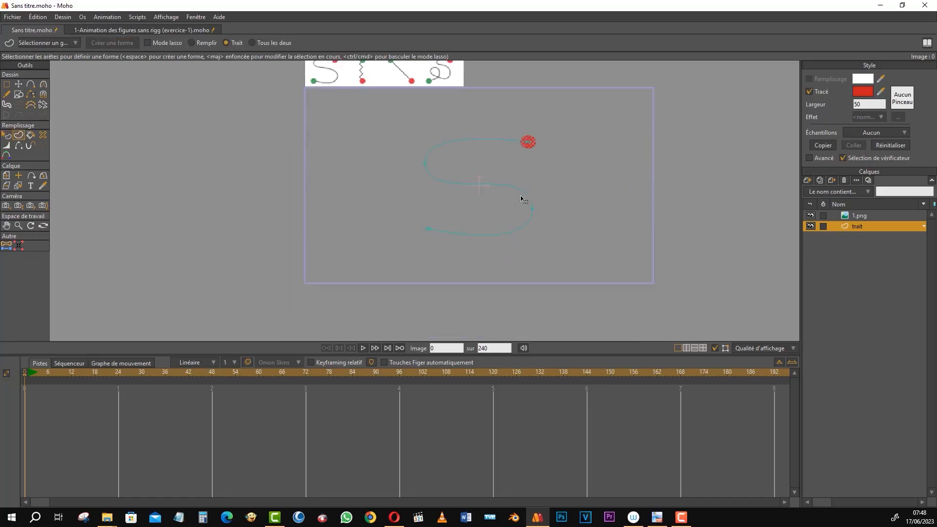
pyautogui.click(432, 225)
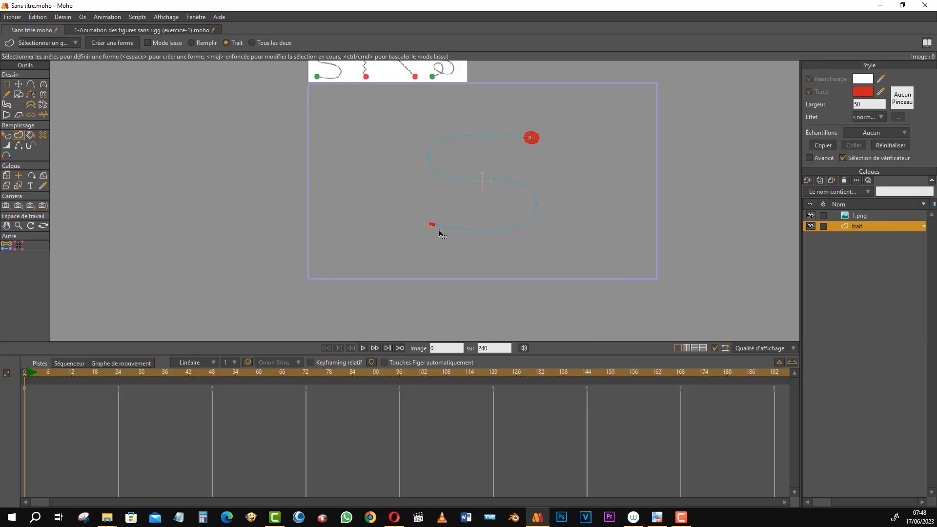
pyautogui.moveTo(478, 193); pyautogui.dragTo(476, 229)
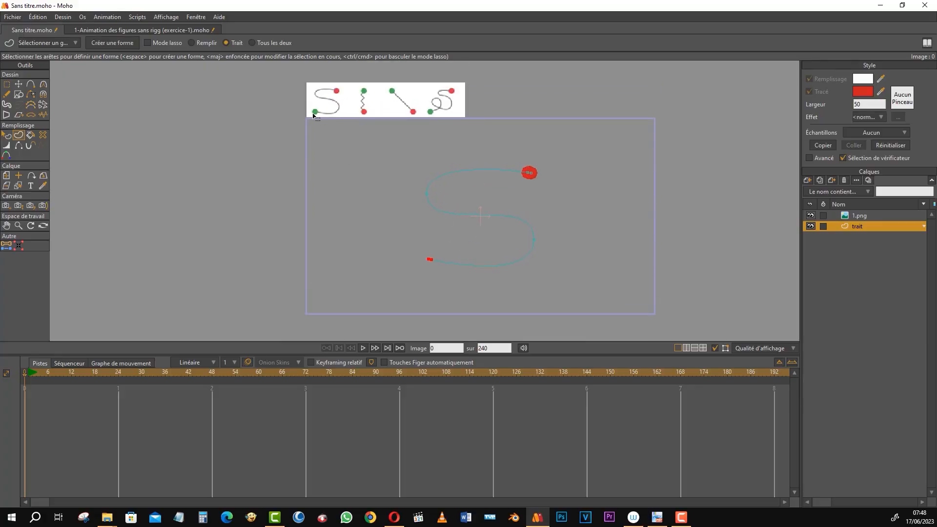
pyautogui.click(105, 42)
# Set the bottom dot's stroke color to a medium green, about 2DB61F, and deselect the shape.
pyautogui.click(863, 92)
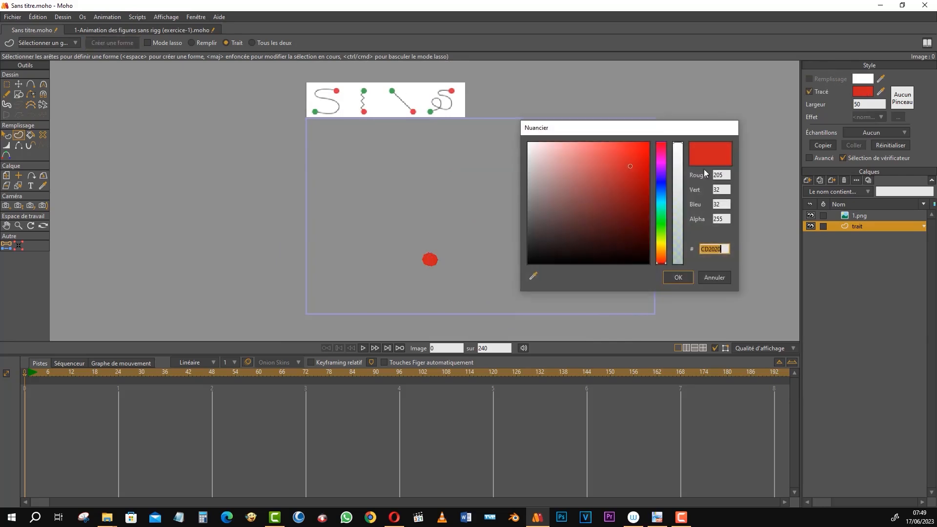
pyautogui.moveTo(658, 212)
pyautogui.mouseDown()
pyautogui.moveTo(663, 239)
pyautogui.moveTo(665, 224)
pyautogui.mouseUp()
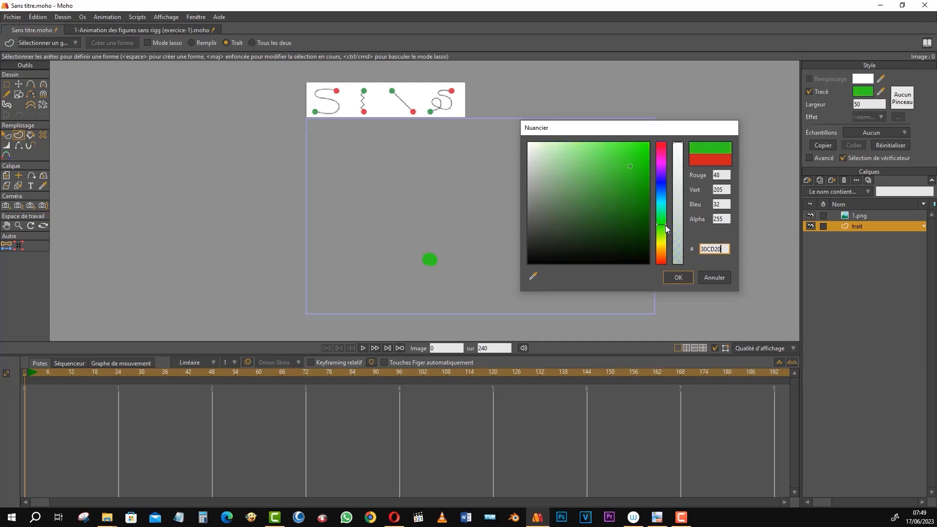
pyautogui.moveTo(634, 172); pyautogui.dragTo(629, 176)
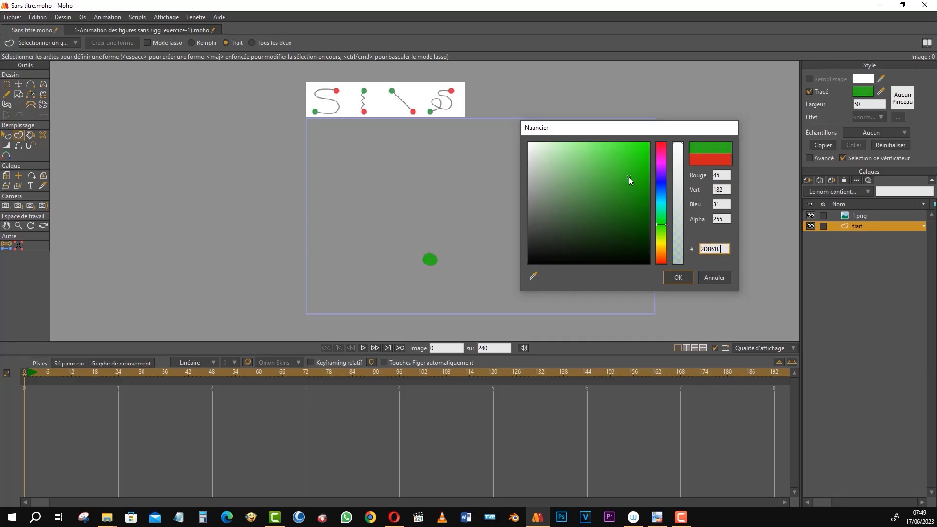
pyautogui.click(678, 277)
pyautogui.click(558, 263)
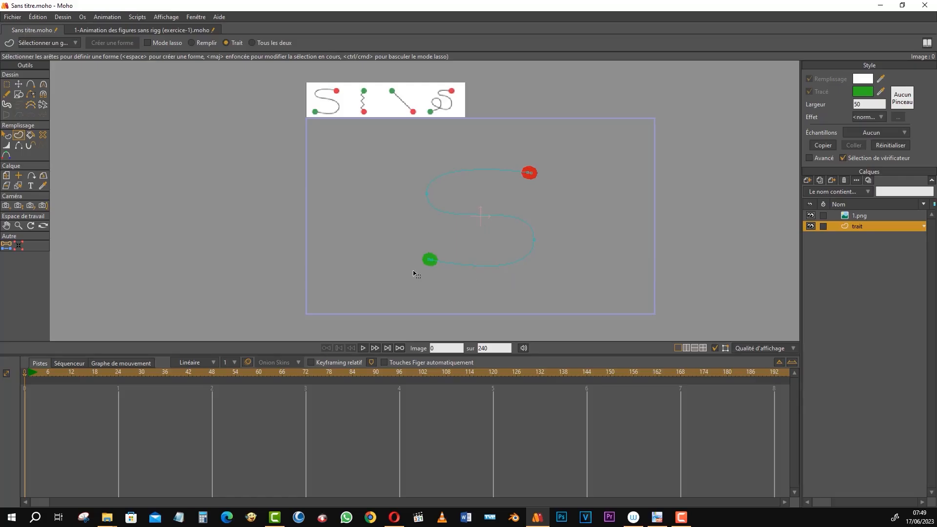
# Create a stroke-only shape from the whole S curve between the red and green end dots.
pyautogui.click(6, 138)
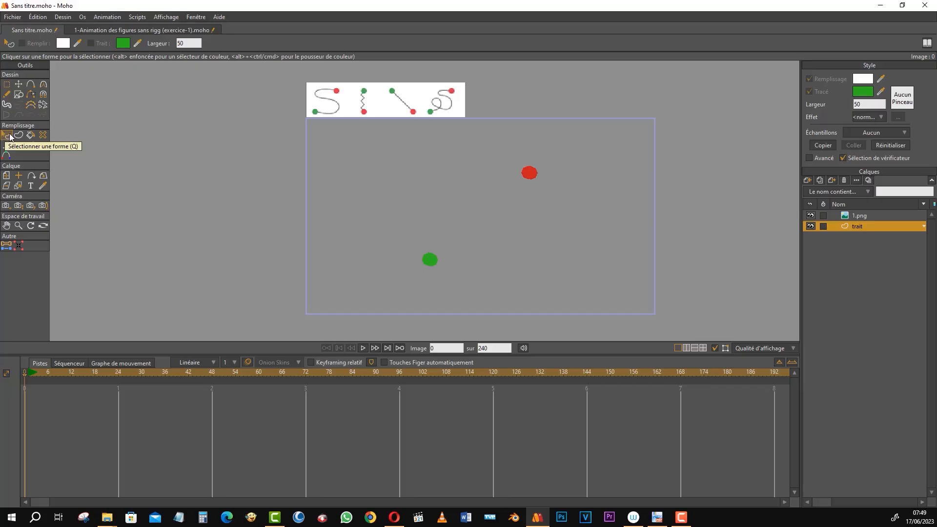
pyautogui.click(19, 136)
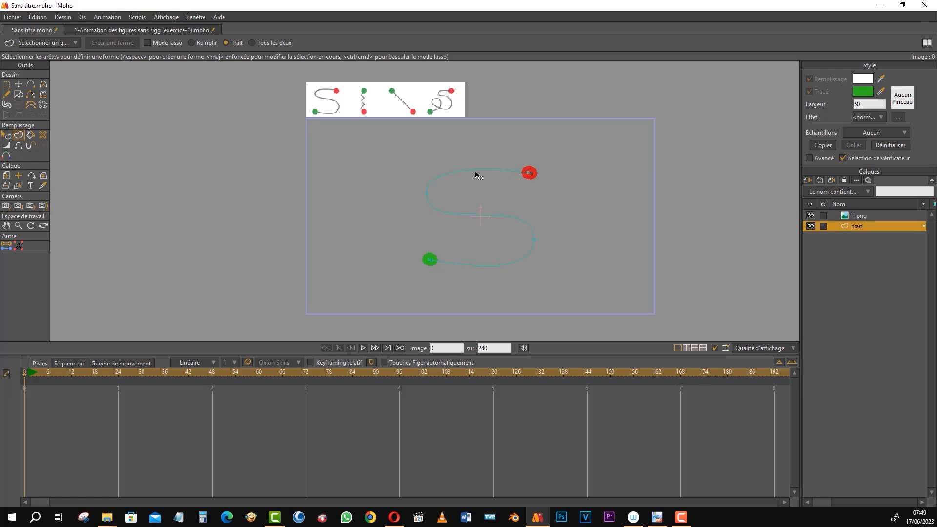
pyautogui.moveTo(404, 190); pyautogui.dragTo(551, 253)
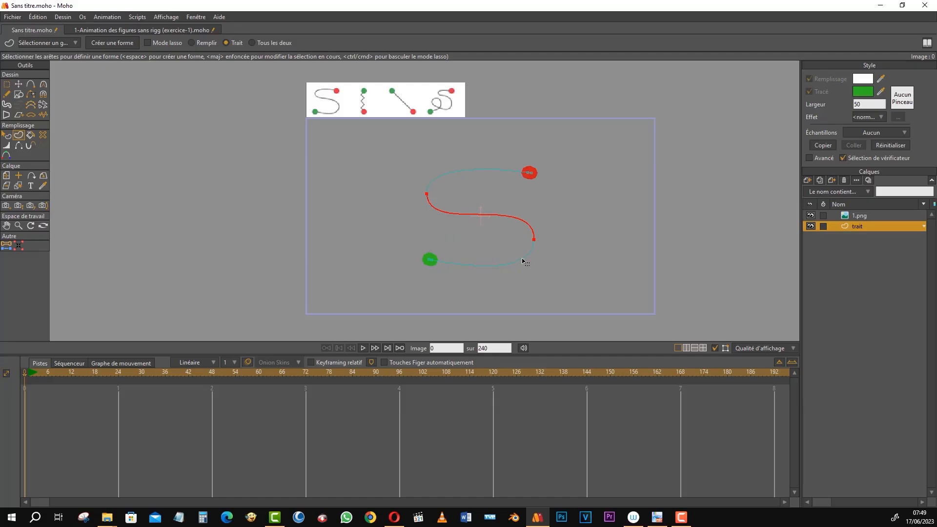
pyautogui.keyDown('shift'); pyautogui.click(528, 174); pyautogui.keyUp('shift')
pyautogui.keyDown('shift'); pyautogui.click(432, 262); pyautogui.keyUp('shift')
pyautogui.scroll(3, 440, 266)
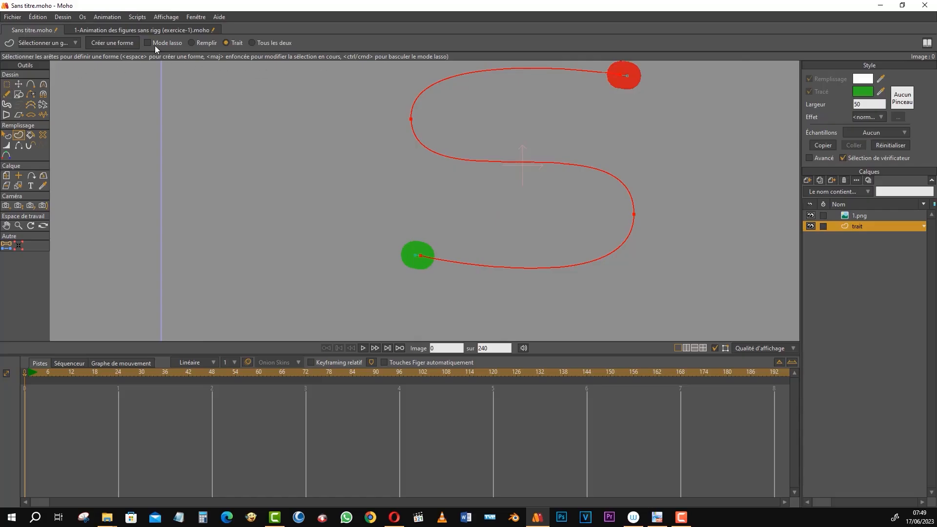
pyautogui.click(112, 43)
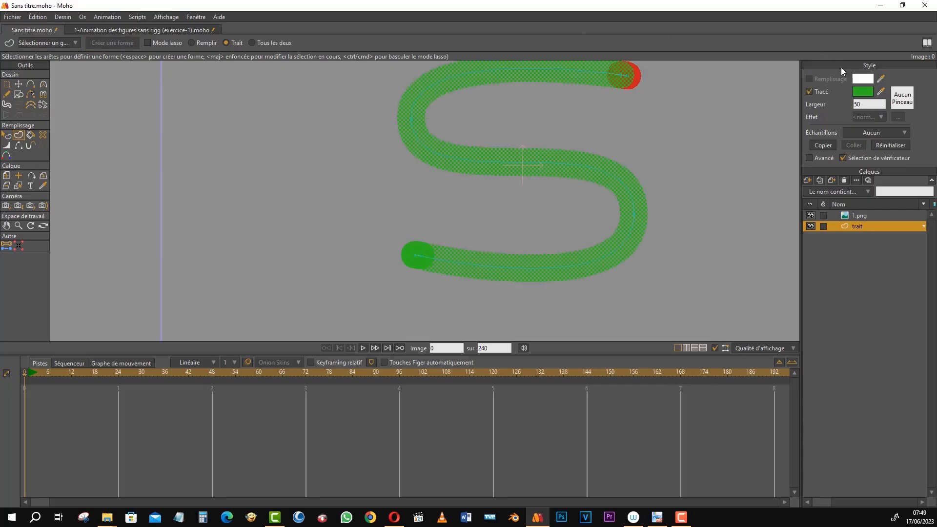
# Set the stroke width of the S line's shape to 10.
pyautogui.doubleClick(865, 104)
pyautogui.write('10')
pyautogui.press('Return')
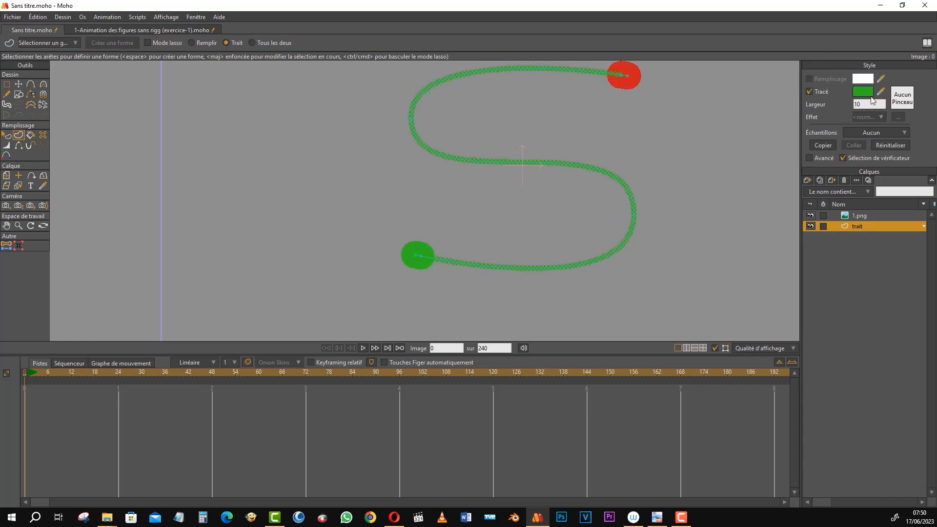
# Set the S line's stroke color to near-black 0A0A0A.
pyautogui.doubleClick(866, 103)
pyautogui.click(860, 92)
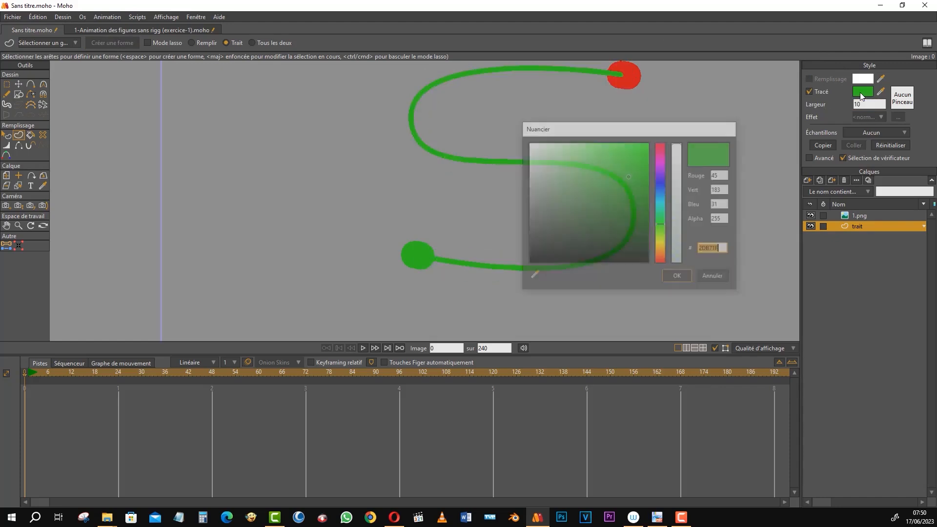
pyautogui.moveTo(549, 236); pyautogui.dragTo(524, 262)
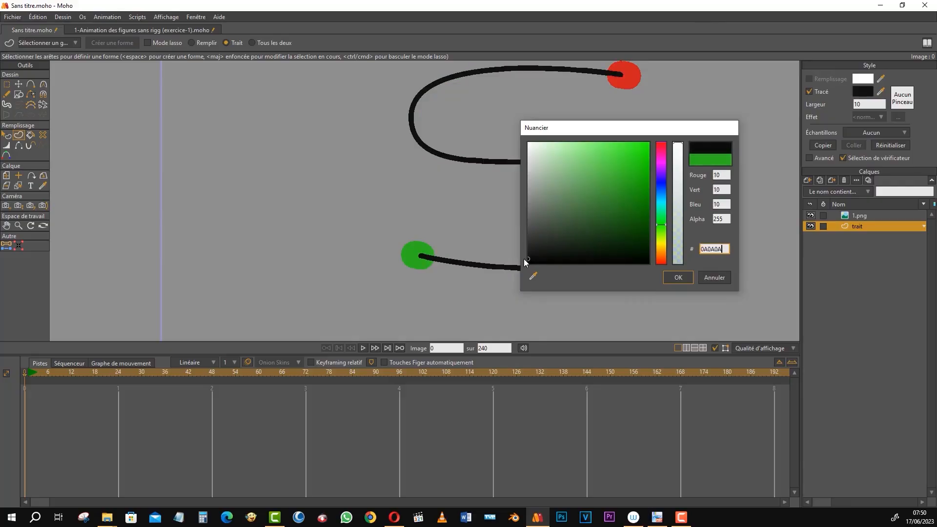
pyautogui.click(677, 277)
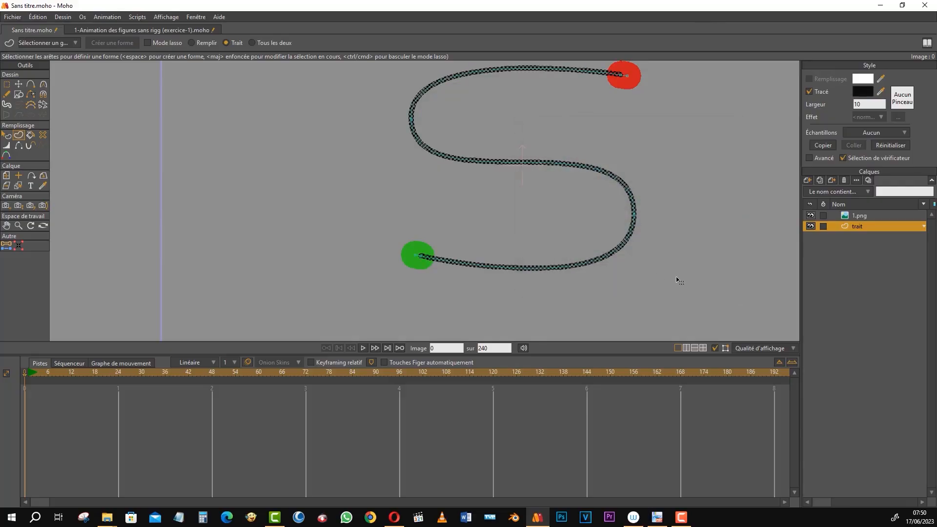
# Check the dots in the reference image's S figure and send the black S line behind both end dots.
pyautogui.moveTo(564, 135); pyautogui.dragTo(531, 188)
pyautogui.moveTo(218, 157)
pyautogui.mouseDown()
pyautogui.moveTo(259, 224)
pyautogui.moveTo(273, 282)
pyautogui.mouseUp()
pyautogui.moveTo(258, 130); pyautogui.dragTo(293, 205)
pyautogui.scroll(4, 236, 171)
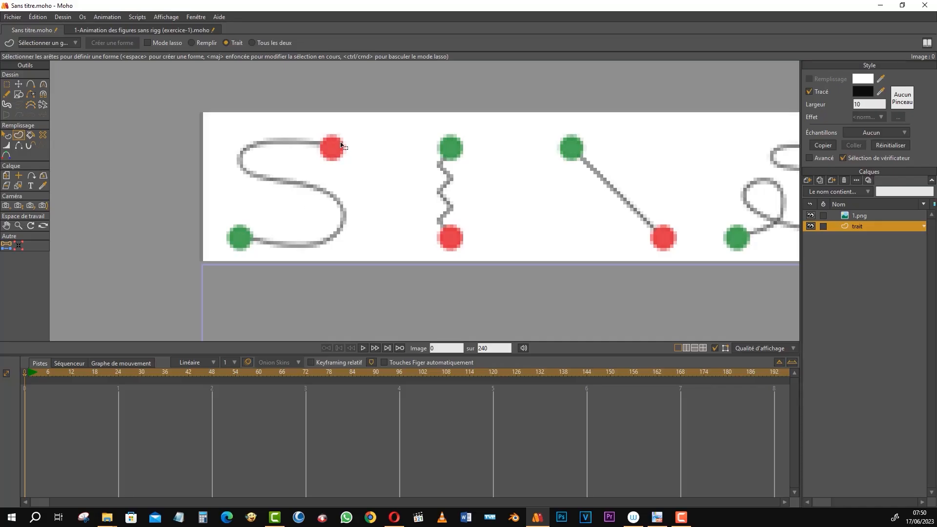
pyautogui.scroll(-3, 493, 206)
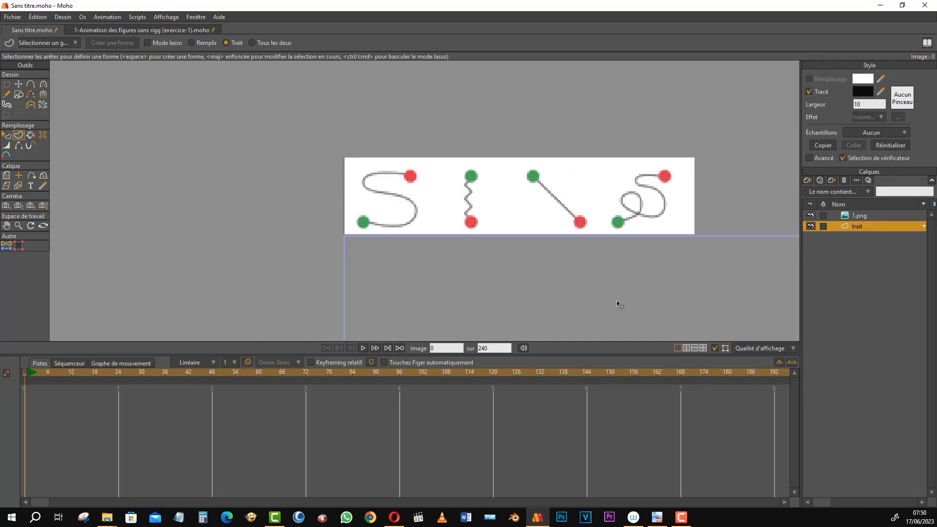
pyautogui.moveTo(634, 332); pyautogui.dragTo(428, 203)
pyautogui.moveTo(473, 233); pyautogui.dragTo(437, 159)
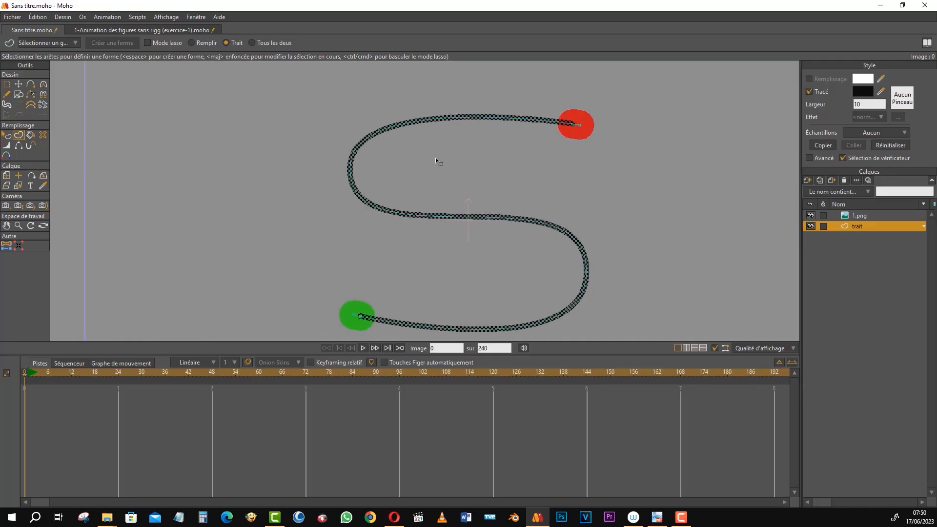
pyautogui.click(8, 136)
pyautogui.click(526, 155)
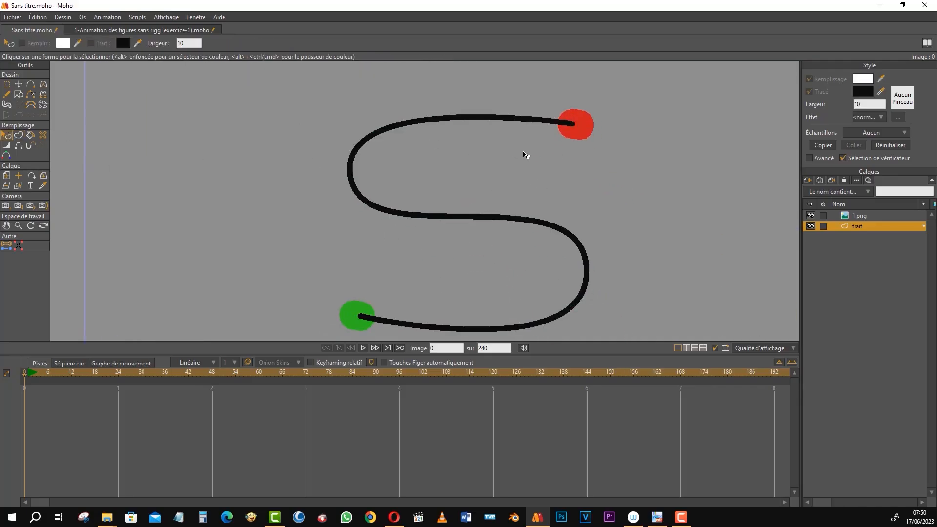
pyautogui.click(384, 211)
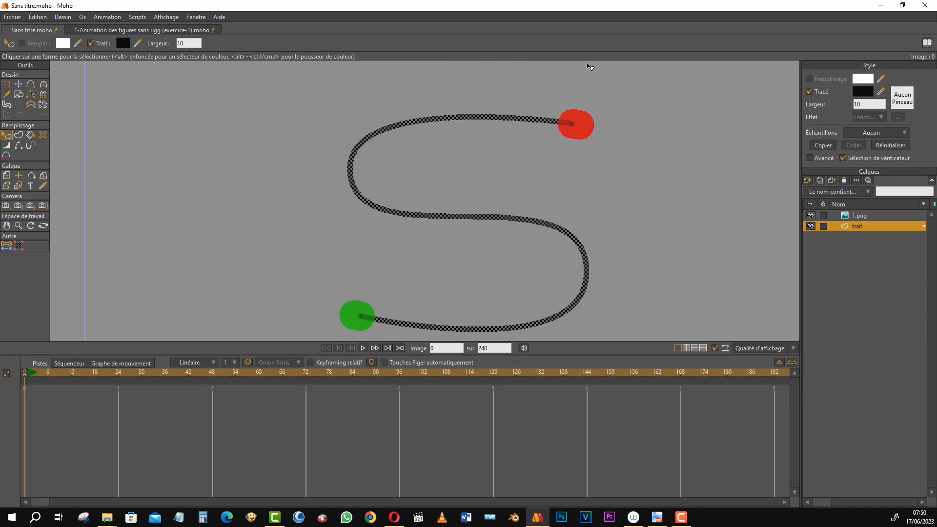
pyautogui.click(656, 186)
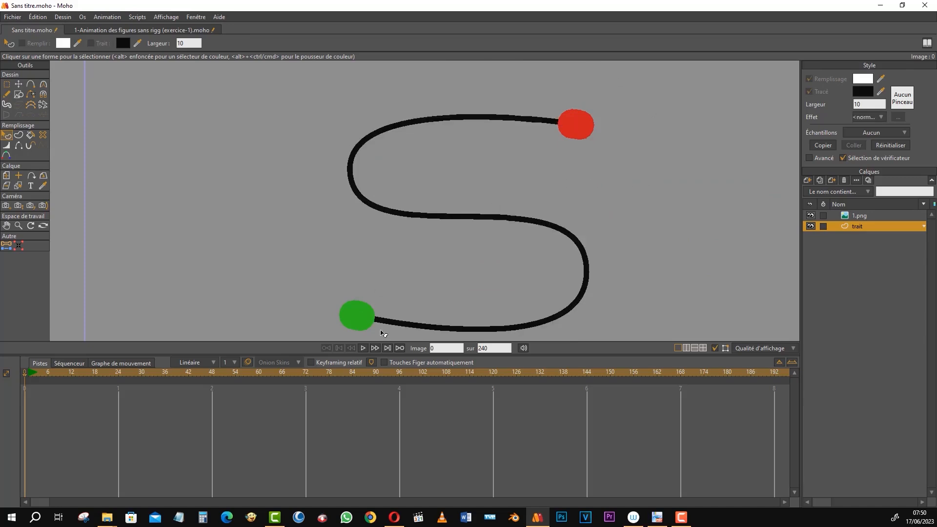
# Move the outermost point at each end of the S curve almost onto its neighboring point to make both dots round.
pyautogui.click(21, 85)
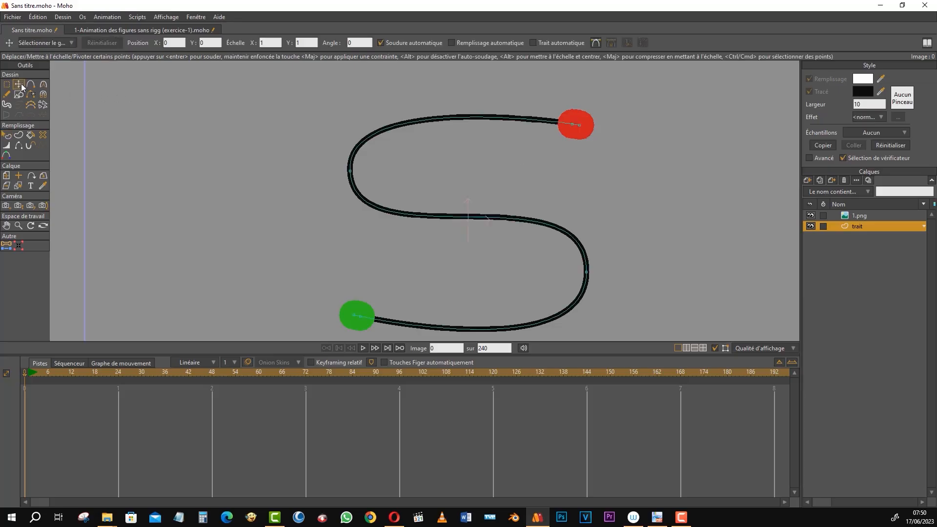
pyautogui.moveTo(580, 126); pyautogui.dragTo(575, 126)
pyautogui.moveTo(356, 318); pyautogui.dragTo(358, 318)
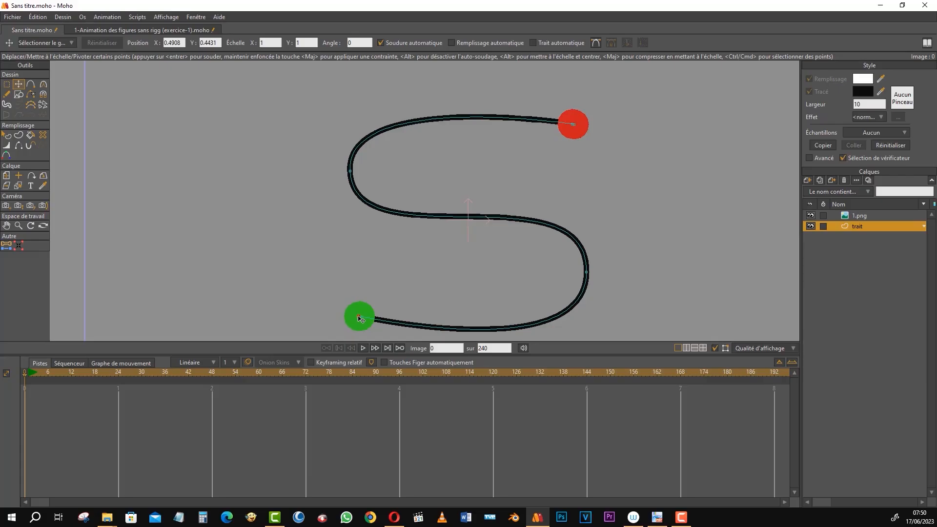
pyautogui.moveTo(358, 318); pyautogui.dragTo(359, 318)
# Render a preview of frame 0 to check the S line and its end dots, then close it.
pyautogui.scroll(-3, 548, 205)
pyautogui.scroll(-2, 542, 205)
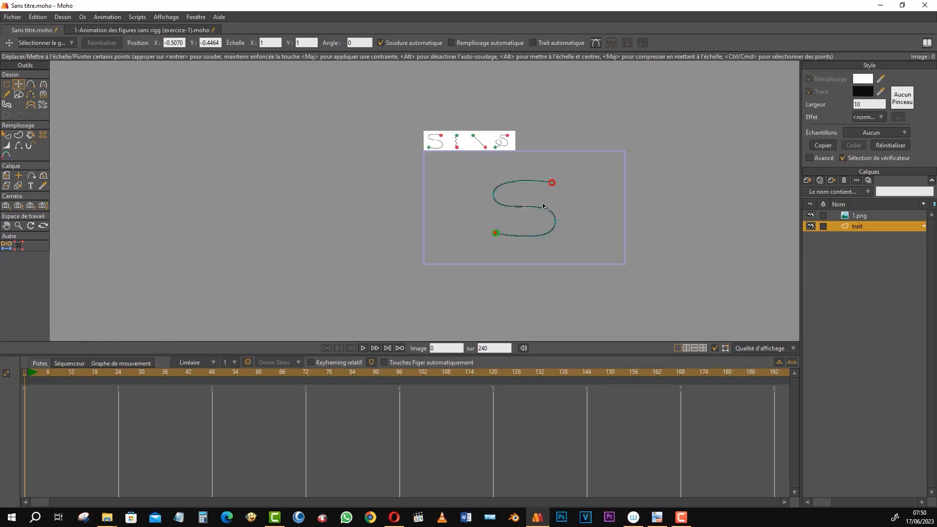
pyautogui.moveTo(538, 203); pyautogui.dragTo(437, 177)
pyautogui.scroll(3, 487, 165)
pyautogui.moveTo(491, 197); pyautogui.dragTo(487, 190)
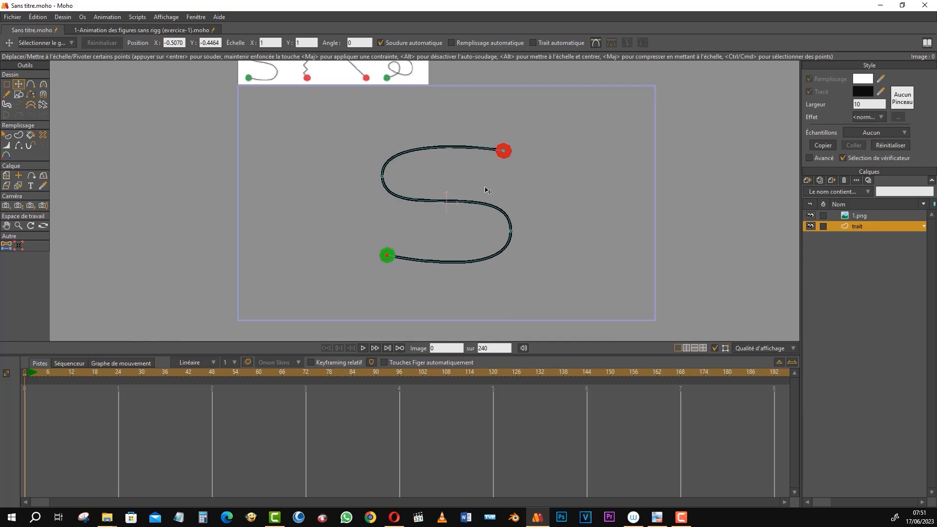
pyautogui.hotkey('ctrl', 'r')
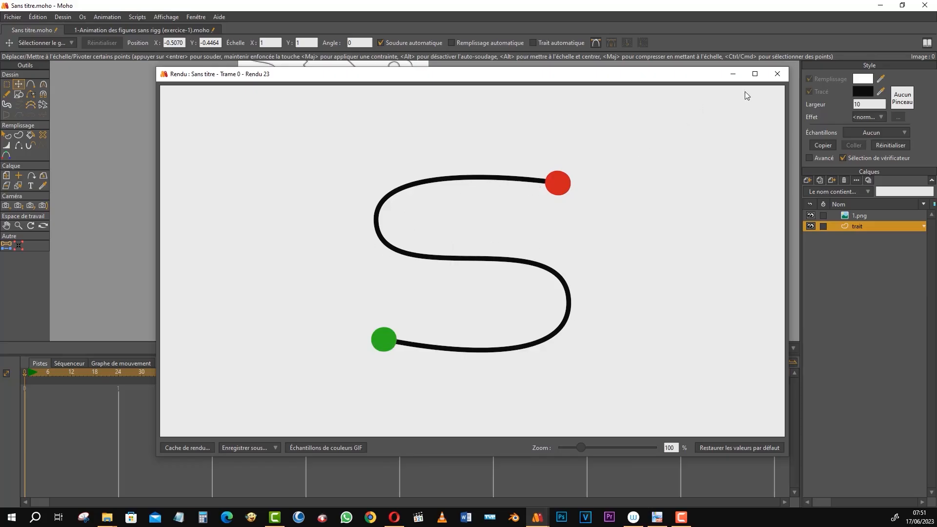
pyautogui.click(777, 76)
pyautogui.moveTo(486, 158); pyautogui.dragTo(494, 182)
pyautogui.scroll(2, 505, 169)
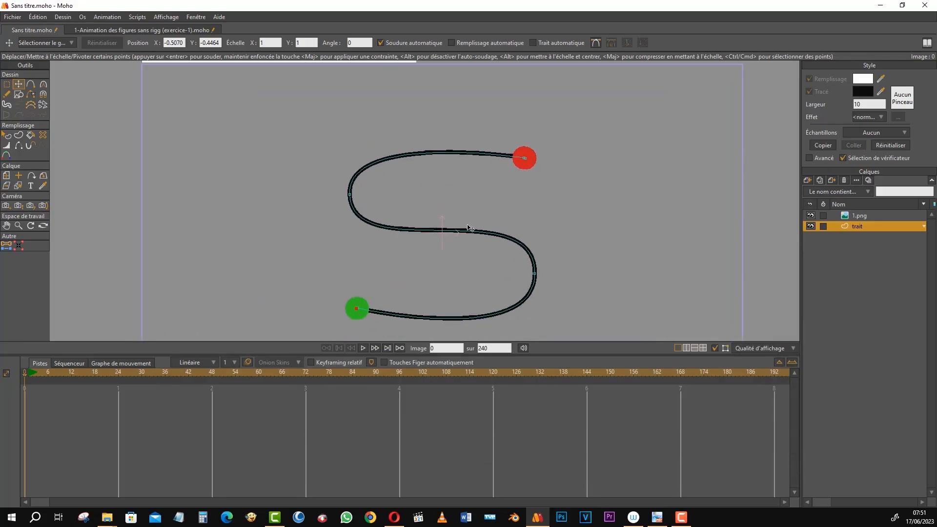
pyautogui.scroll(-2, 471, 229)
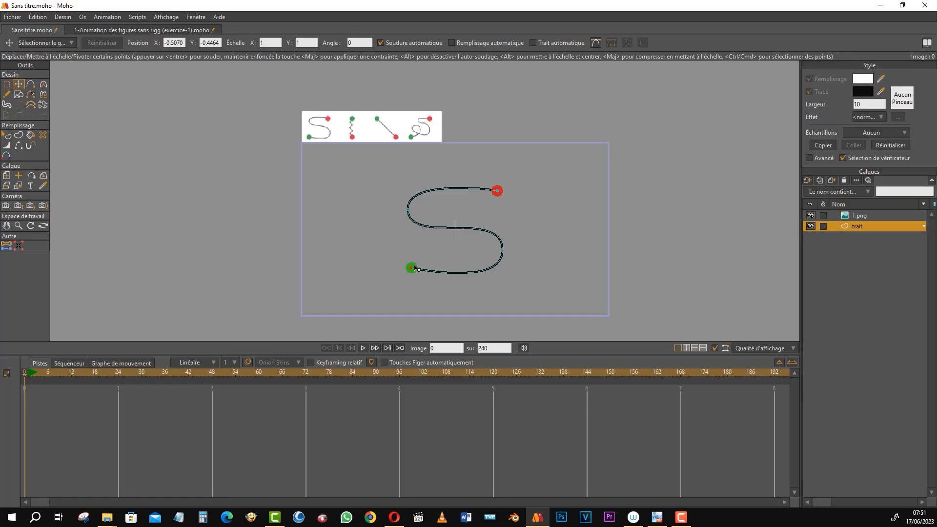
# Switch to PDF-XChange Viewer, look through the first pages of Techniques d'animation, and return to Moho.
pyautogui.click(657, 518)
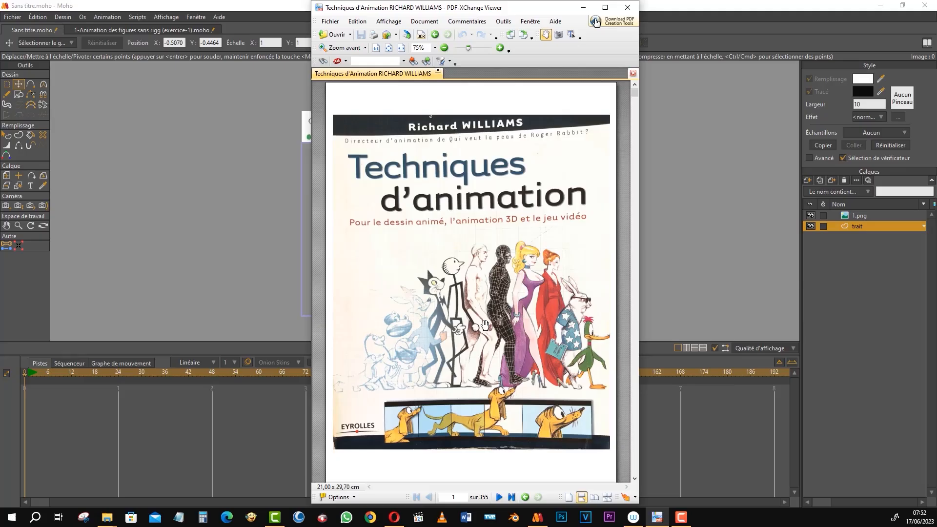
pyautogui.scroll(-5, 484, 324)
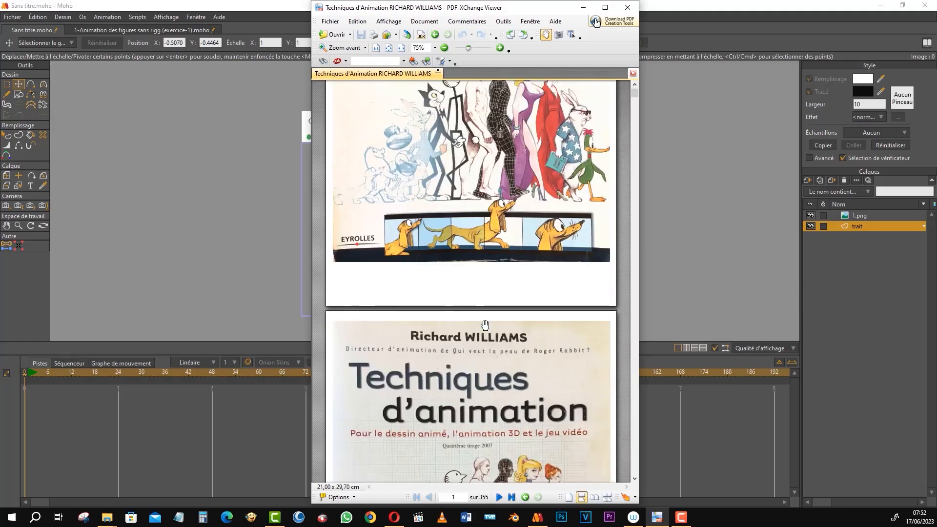
pyautogui.scroll(-2, 484, 324)
pyautogui.scroll(-4, 485, 324)
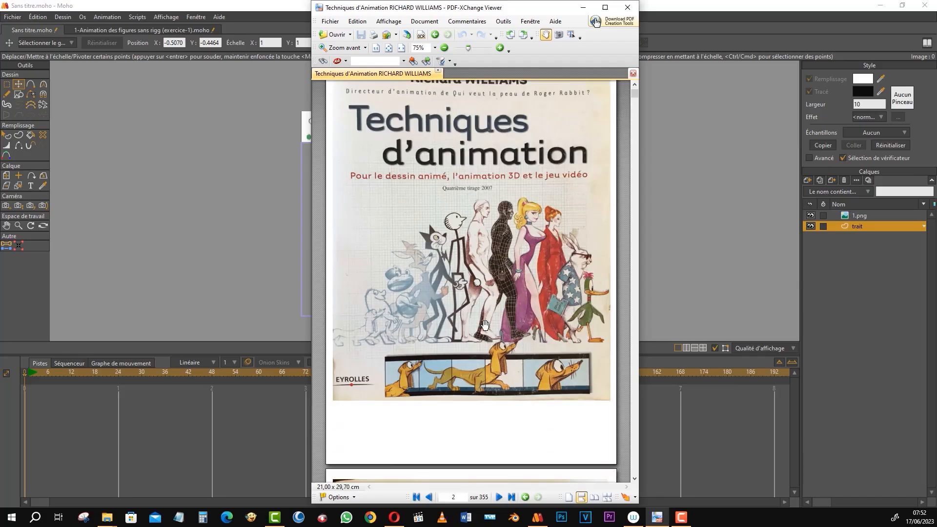
pyautogui.scroll(10, 485, 325)
pyautogui.scroll(2, 484, 325)
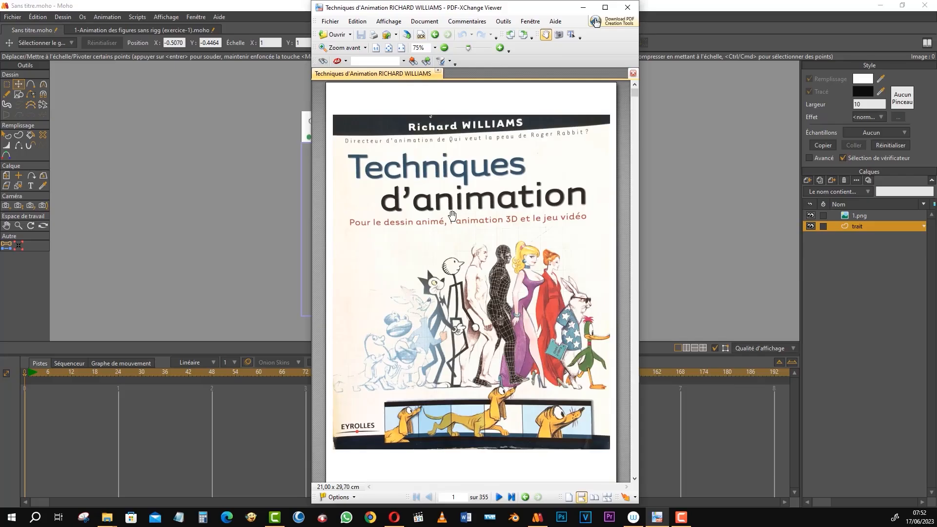
pyautogui.click(582, 7)
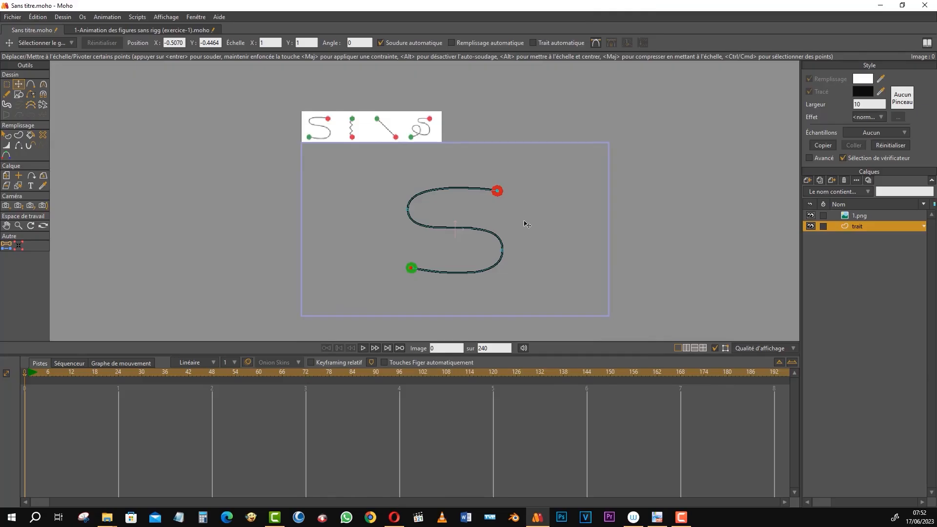
pyautogui.click(8, 86)
pyautogui.moveTo(483, 173); pyautogui.dragTo(515, 200)
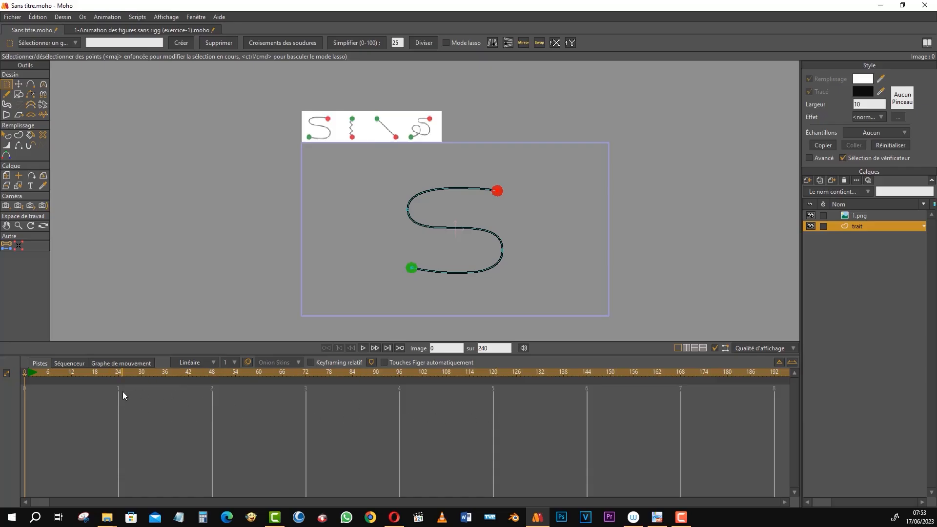
# Set the project's frame rate to 25 frames per second and move the playhead to frame 25.
pyautogui.click(14, 17)
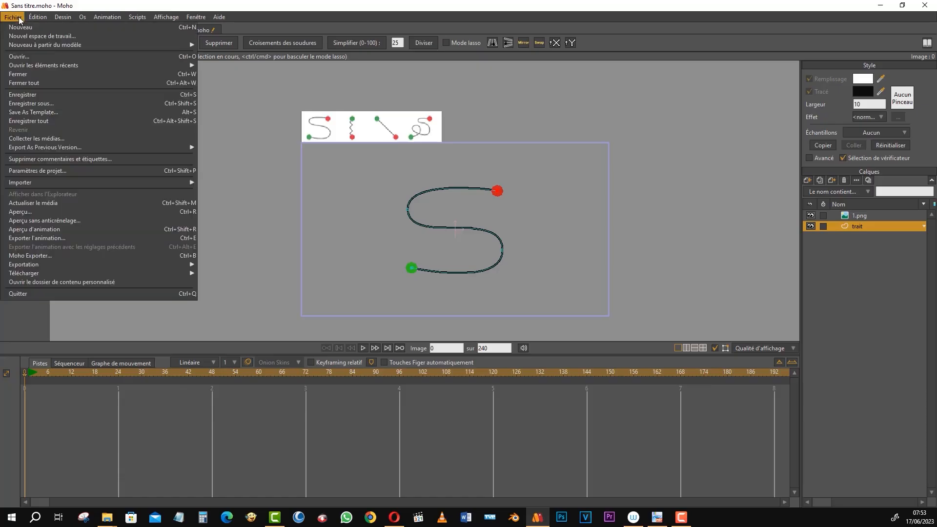
pyautogui.click(66, 172)
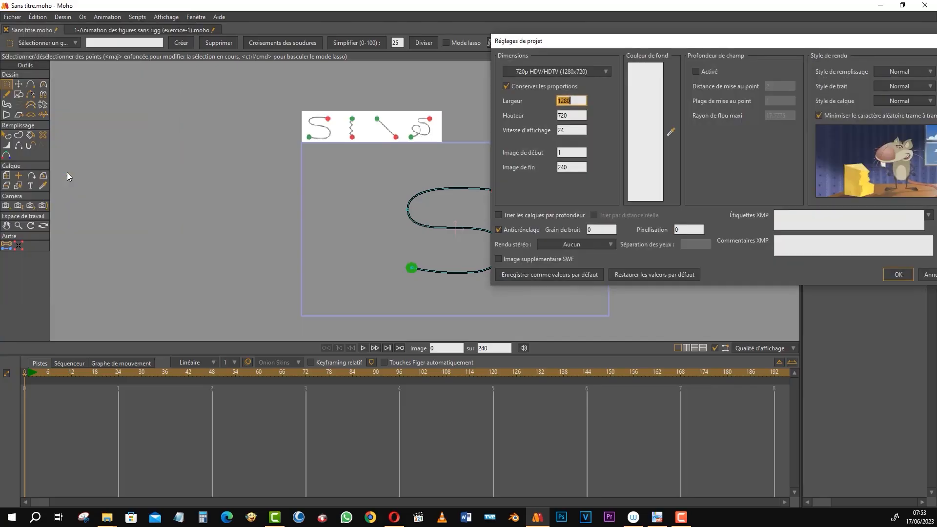
pyautogui.moveTo(624, 42); pyautogui.dragTo(341, 107)
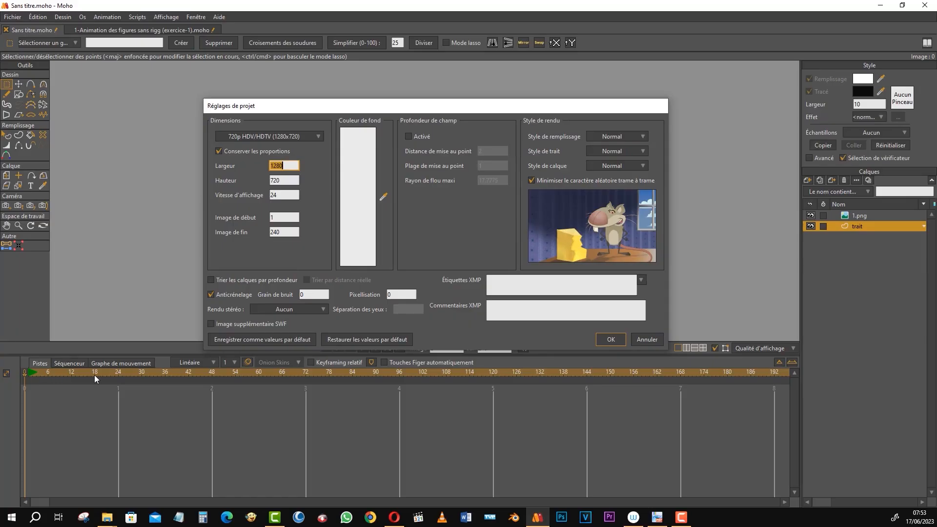
pyautogui.click(283, 195)
pyautogui.write('25')
pyautogui.click(610, 340)
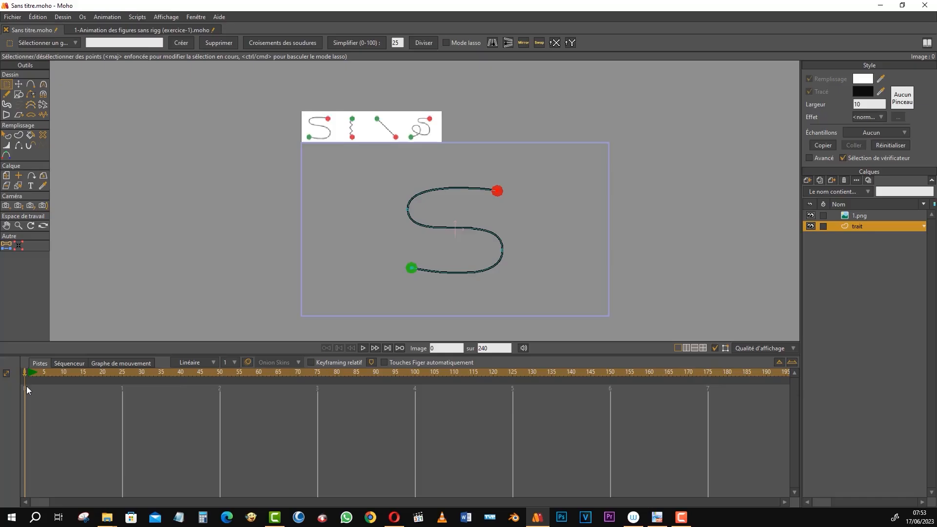
pyautogui.moveTo(24, 378); pyautogui.dragTo(124, 376)
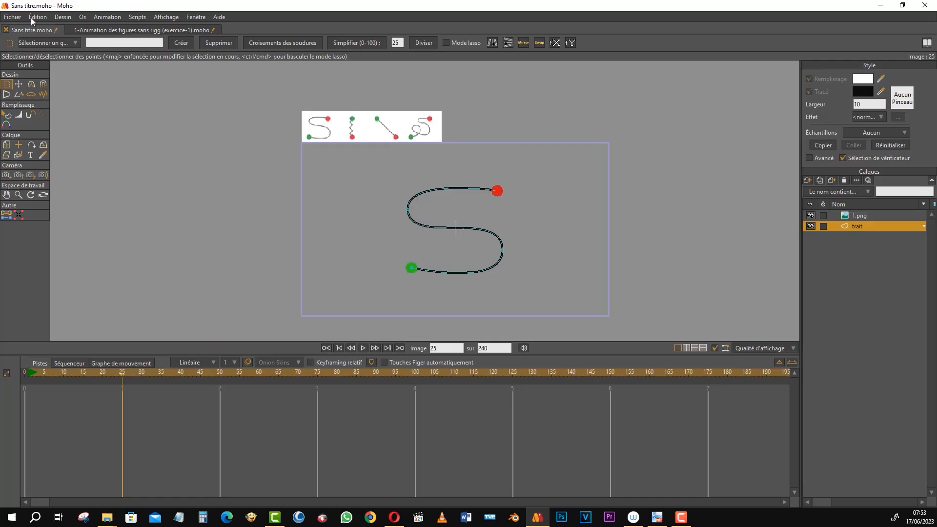
# Restore the project's frame rate to 24 frames per second.
pyautogui.click(17, 17)
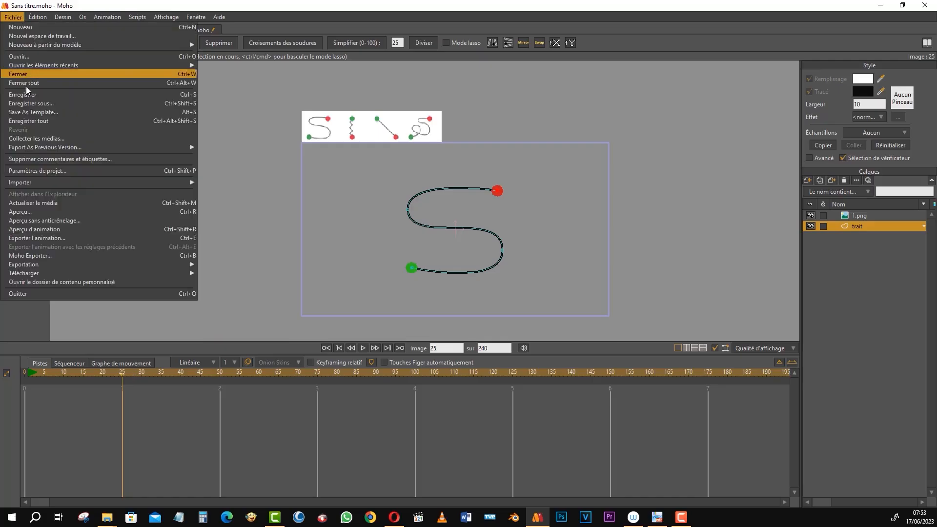
pyautogui.click(37, 171)
pyautogui.click(279, 197)
pyautogui.moveTo(245, 197); pyautogui.dragTo(216, 199)
pyautogui.write('24')
pyautogui.press('Return')
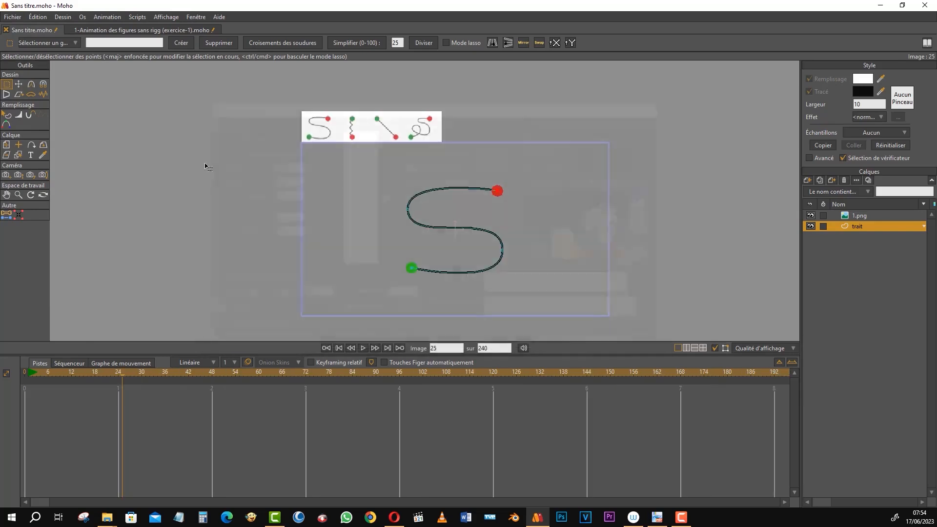
# Check the start frame 0 and place the playhead at frame 24, the one-second mark.
pyautogui.click(119, 372)
pyautogui.moveTo(119, 375); pyautogui.dragTo(122, 380)
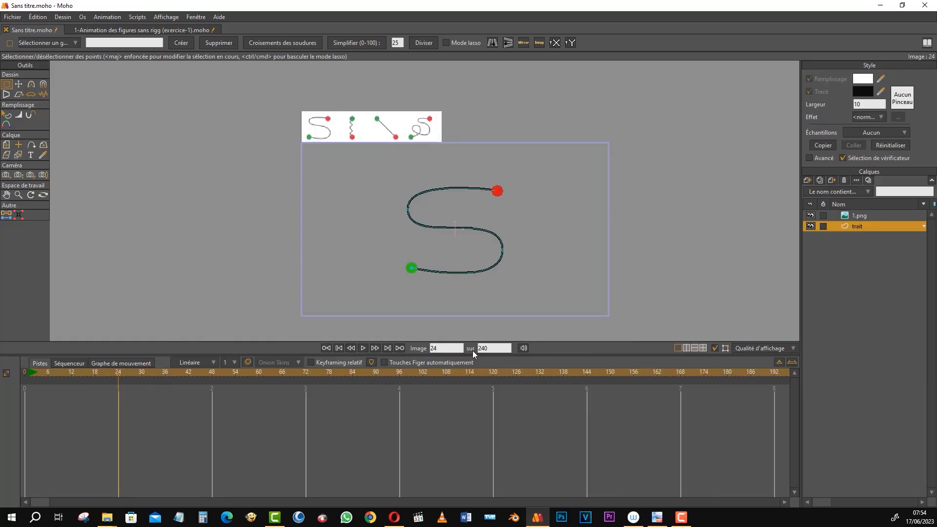
pyautogui.click(23, 373)
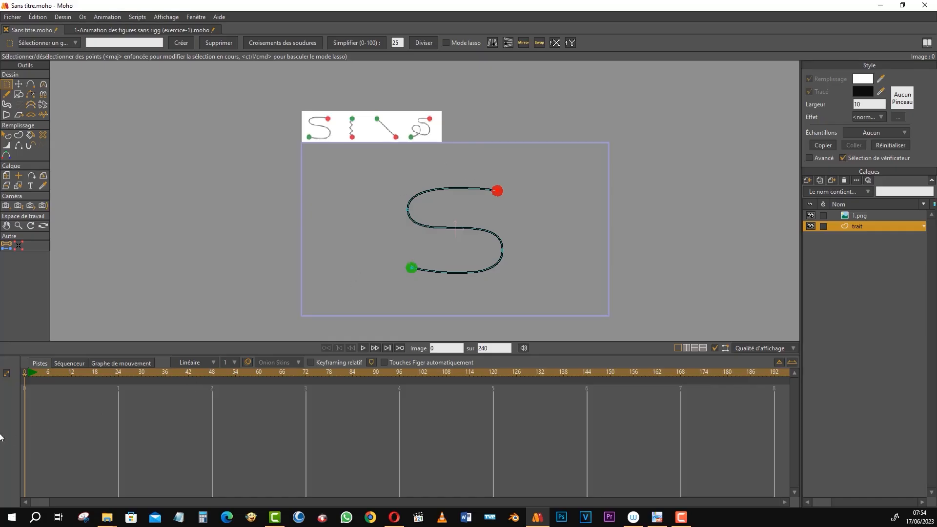
pyautogui.moveTo(25, 374); pyautogui.dragTo(125, 374)
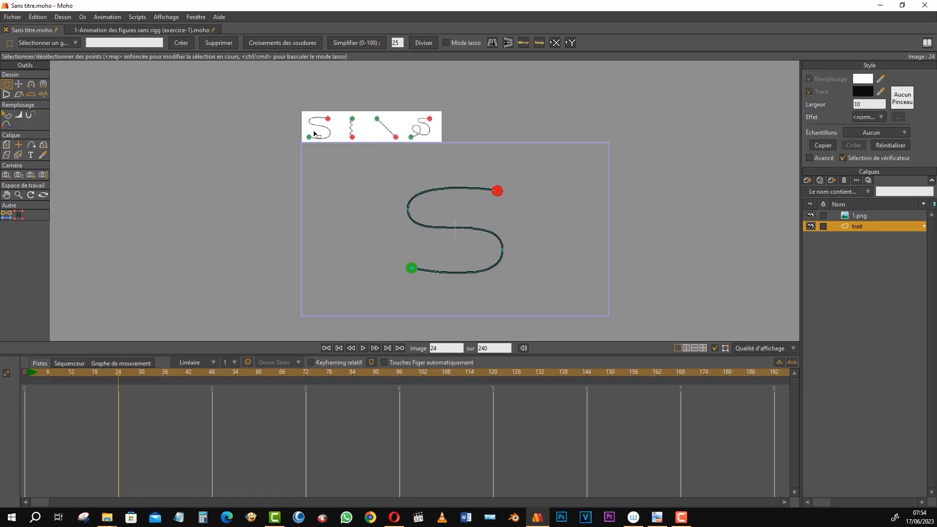
# Examine the finished exercise's line poses at frames 0, 24, 48, 72 and 96, and return to the untitled project.
pyautogui.click(130, 32)
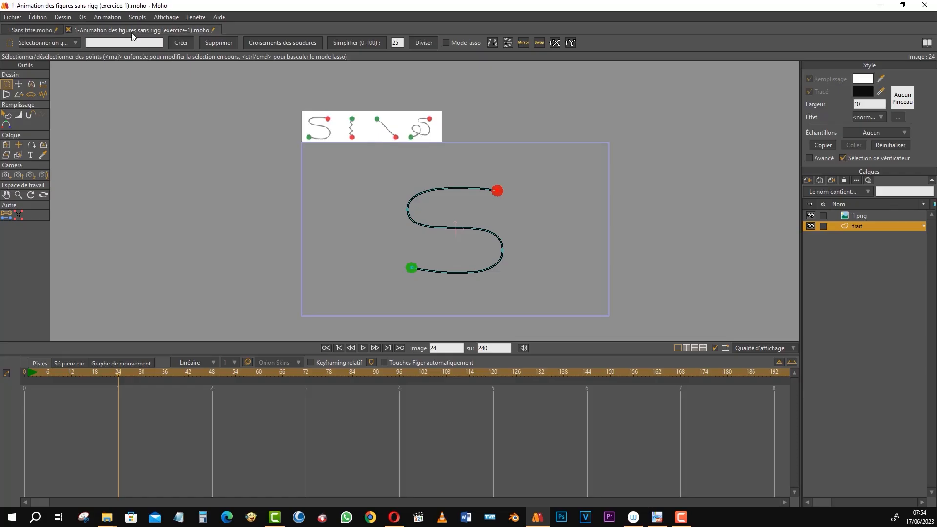
pyautogui.click(25, 374)
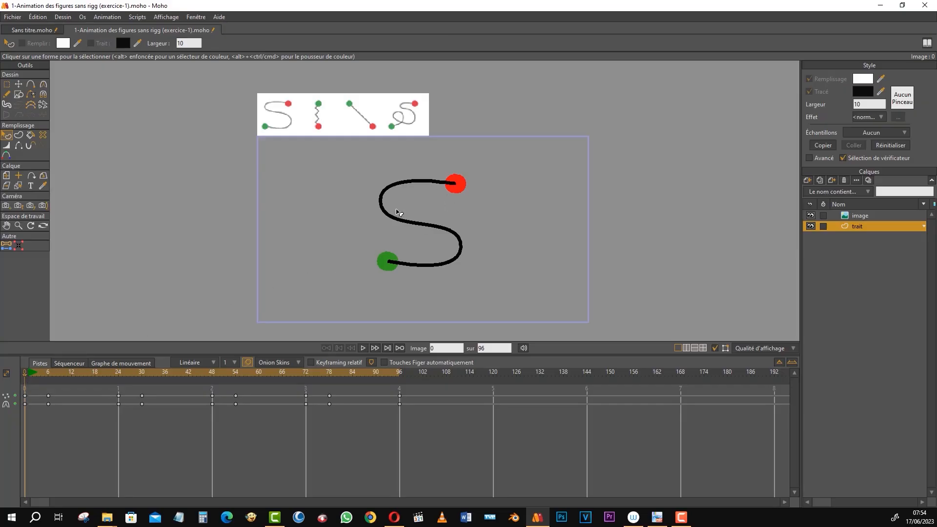
pyautogui.click(118, 375)
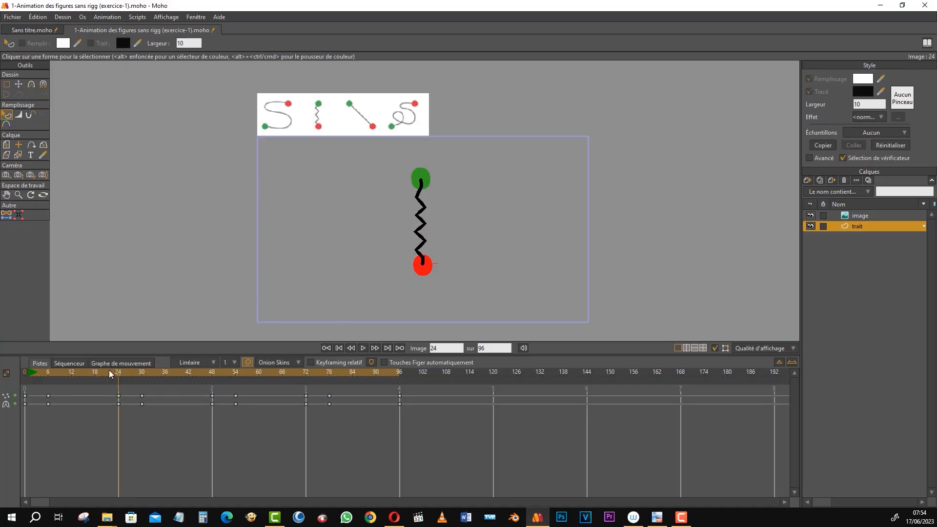
pyautogui.moveTo(117, 374)
pyautogui.mouseDown()
pyautogui.moveTo(73, 379)
pyautogui.moveTo(118, 374)
pyautogui.mouseUp()
pyautogui.click(211, 372)
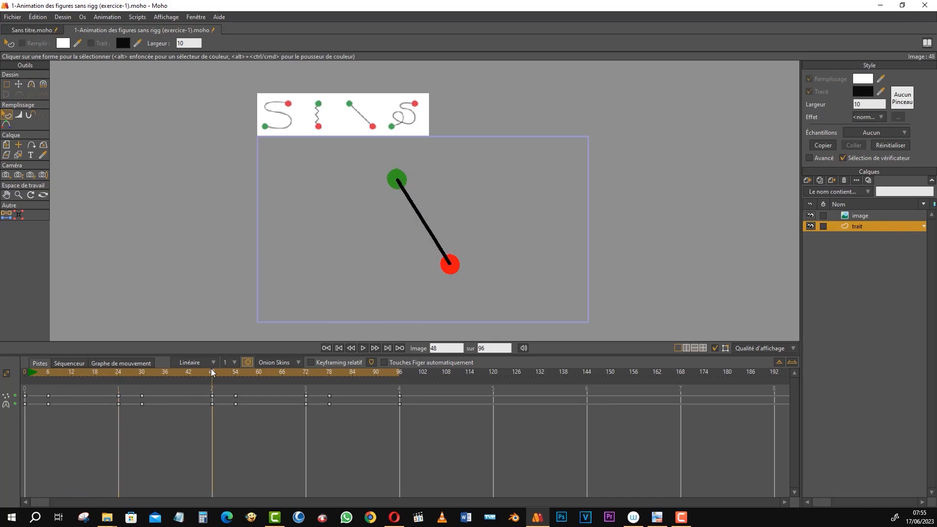
pyautogui.click(306, 376)
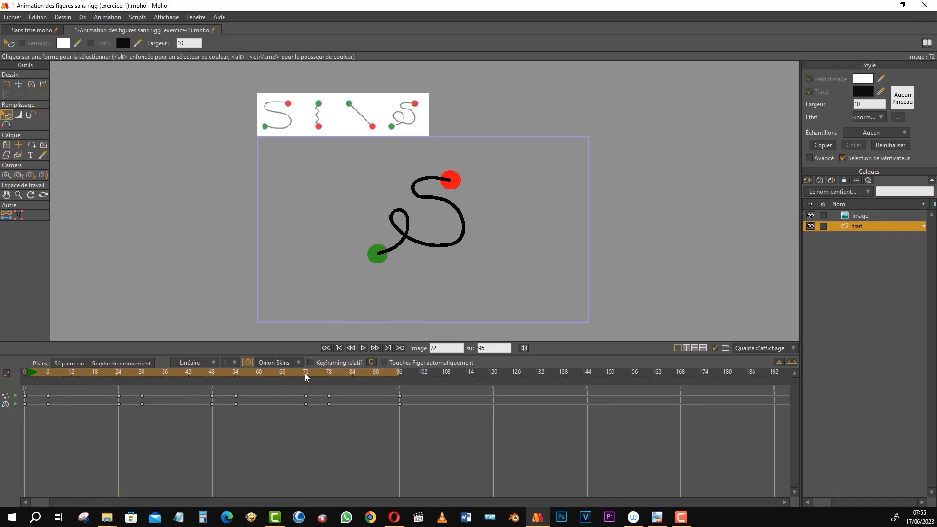
pyautogui.click(400, 376)
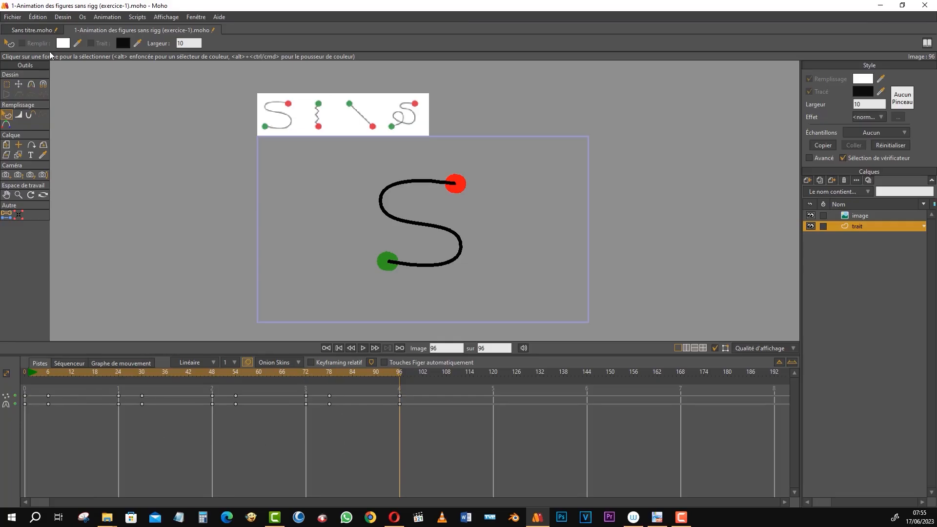
pyautogui.click(46, 31)
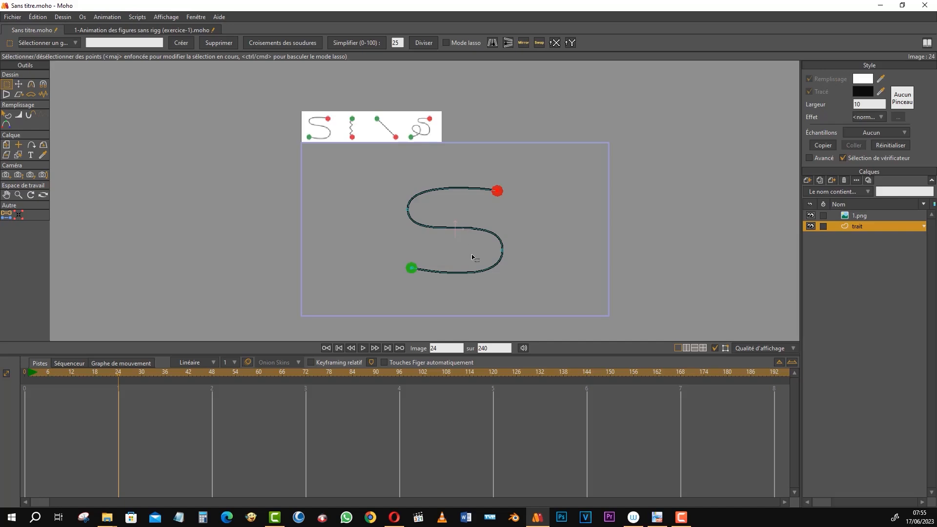
# Look over the reference figures, enlarge the canvas area by shrinking the timeline, and split it into two side-by-side views.
pyautogui.scroll(4, 473, 256)
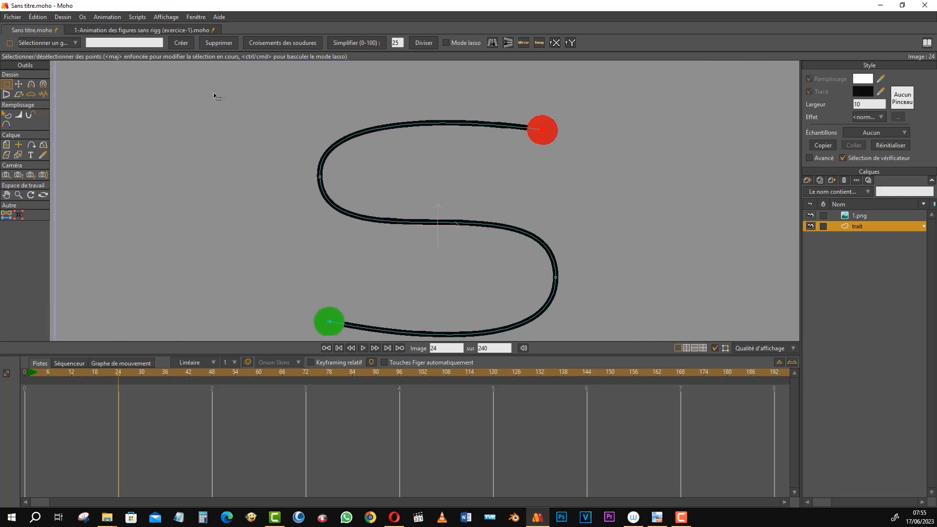
pyautogui.moveTo(238, 149); pyautogui.dragTo(327, 320)
pyautogui.moveTo(305, 218); pyautogui.dragTo(309, 245)
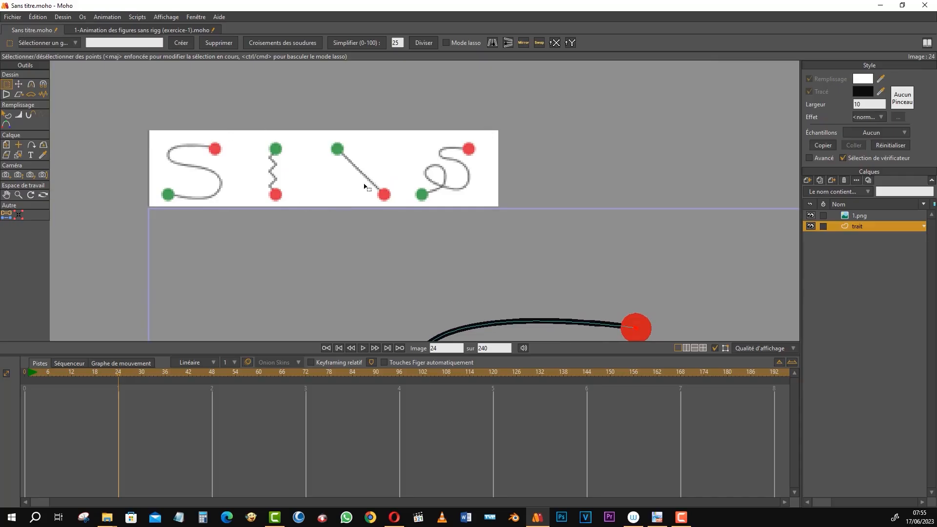
pyautogui.moveTo(497, 319); pyautogui.dragTo(434, 177)
pyautogui.moveTo(436, 229); pyautogui.dragTo(434, 209)
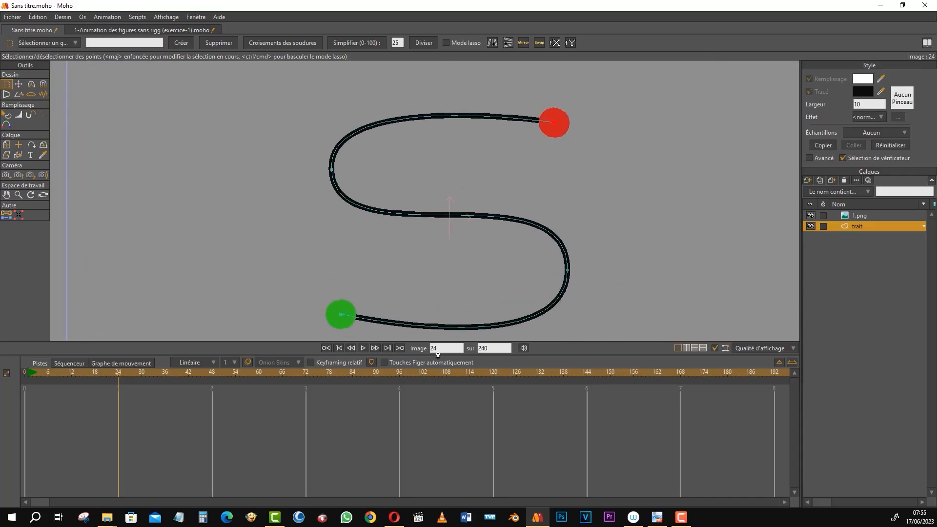
pyautogui.moveTo(438, 355); pyautogui.dragTo(436, 397)
pyautogui.scroll(-3, 456, 261)
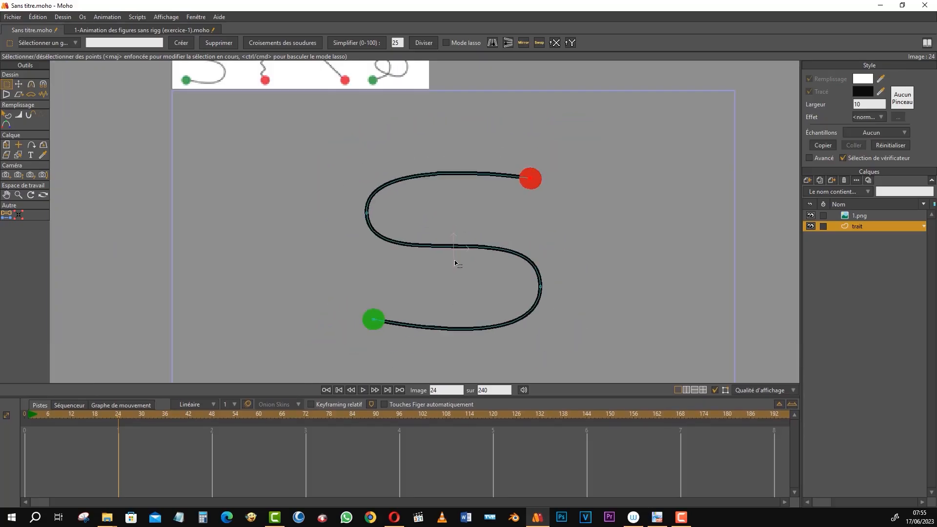
pyautogui.moveTo(455, 270); pyautogui.dragTo(449, 300)
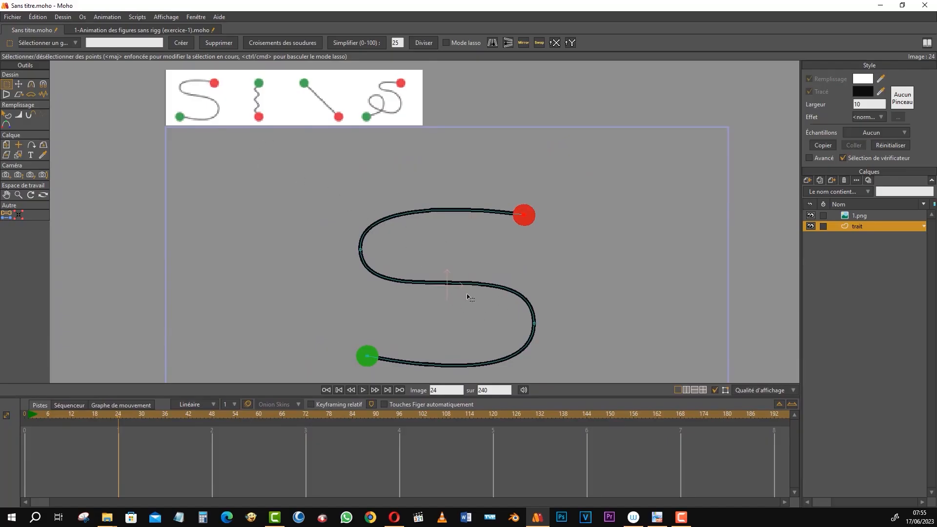
pyautogui.click(687, 390)
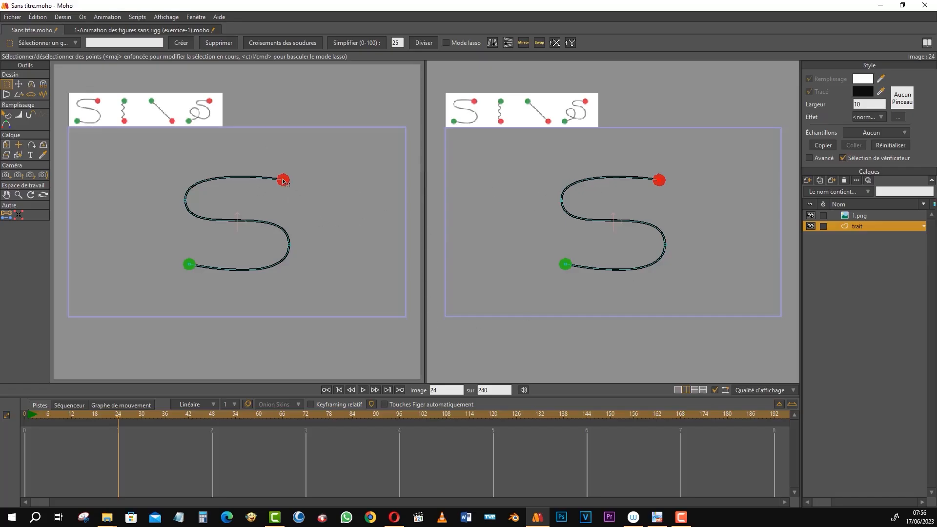
# Try moving the red end dot of the S line upward at frame 24 and undo the moves.
pyautogui.click(19, 83)
pyautogui.click(283, 179)
pyautogui.moveTo(283, 180); pyautogui.dragTo(279, 111)
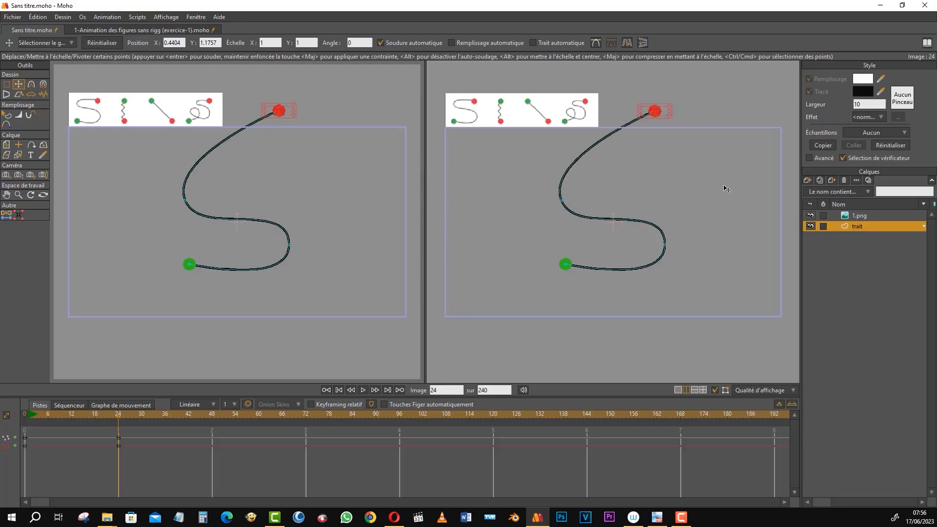
pyautogui.moveTo(278, 111); pyautogui.dragTo(280, 168)
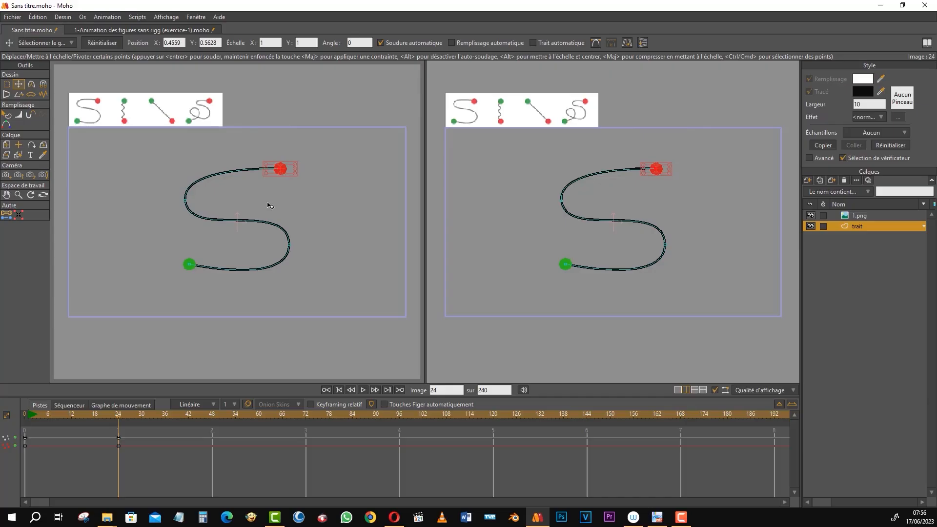
pyautogui.hotkey('ctrl', 'z')
pyautogui.hotkey('ctrl', 'z')
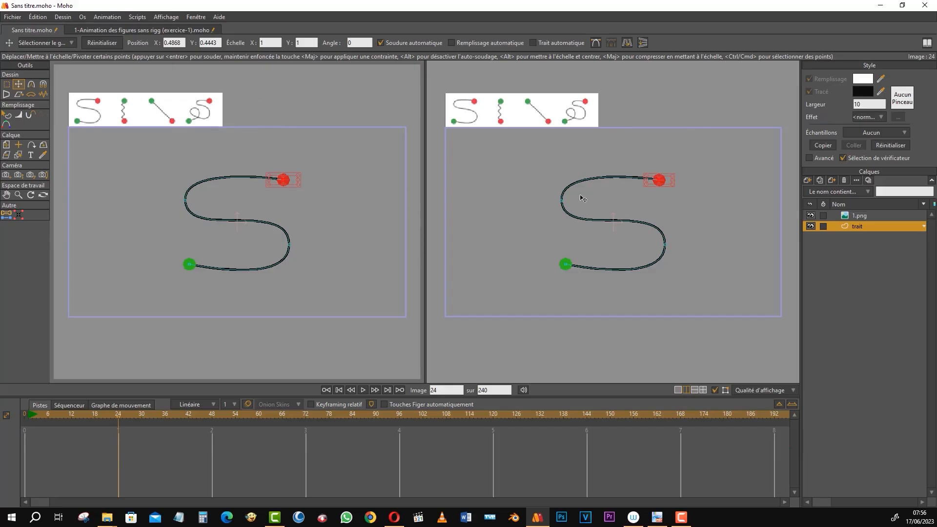
# Try the four-view layout and arrange the canvas as two views stacked one above the other.
pyautogui.click(694, 390)
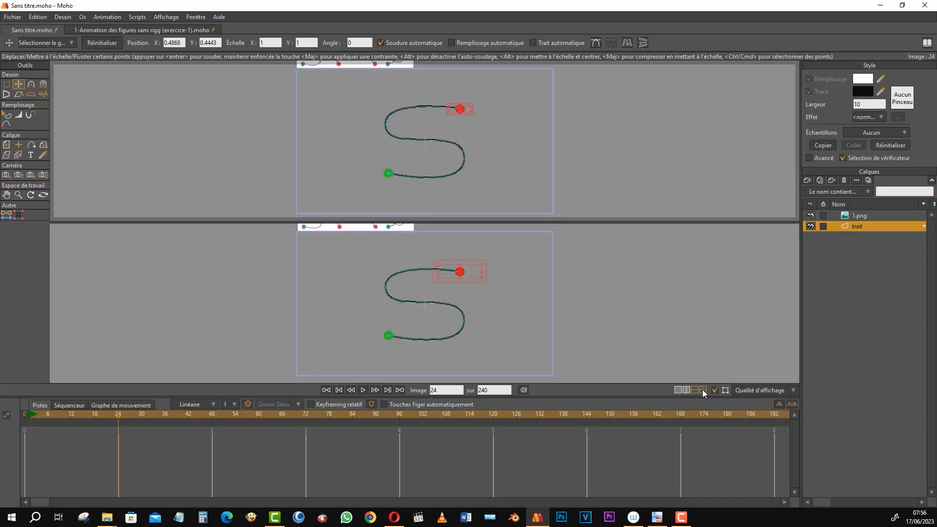
pyautogui.click(702, 389)
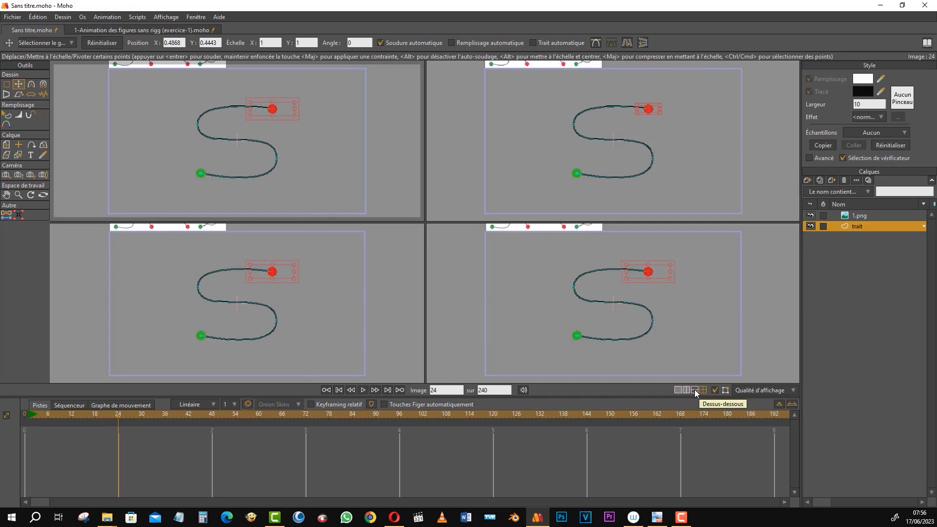
pyautogui.click(694, 389)
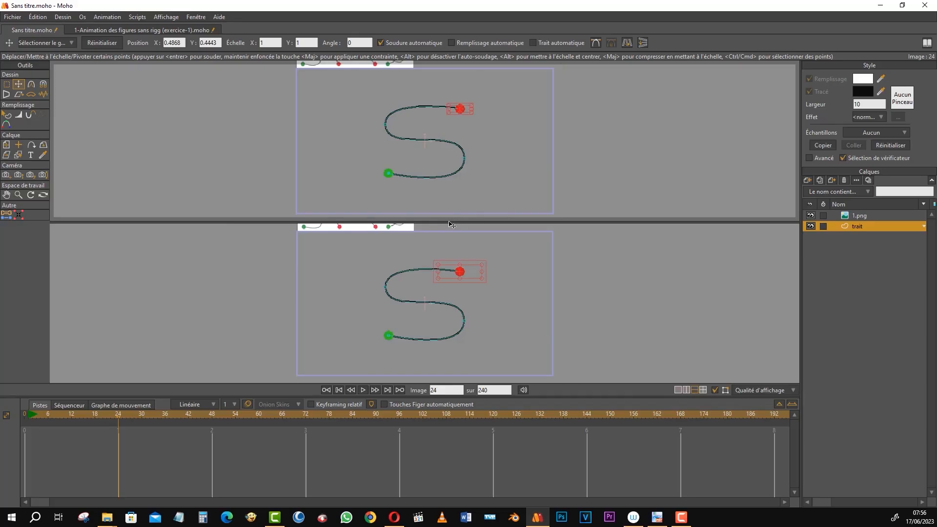
# Shrink the upper view and frame the four reference figures in it, with the S line enlarged in the lower view.
pyautogui.moveTo(450, 221); pyautogui.dragTo(454, 158)
pyautogui.moveTo(434, 81); pyautogui.dragTo(434, 111)
pyautogui.scroll(5, 436, 114)
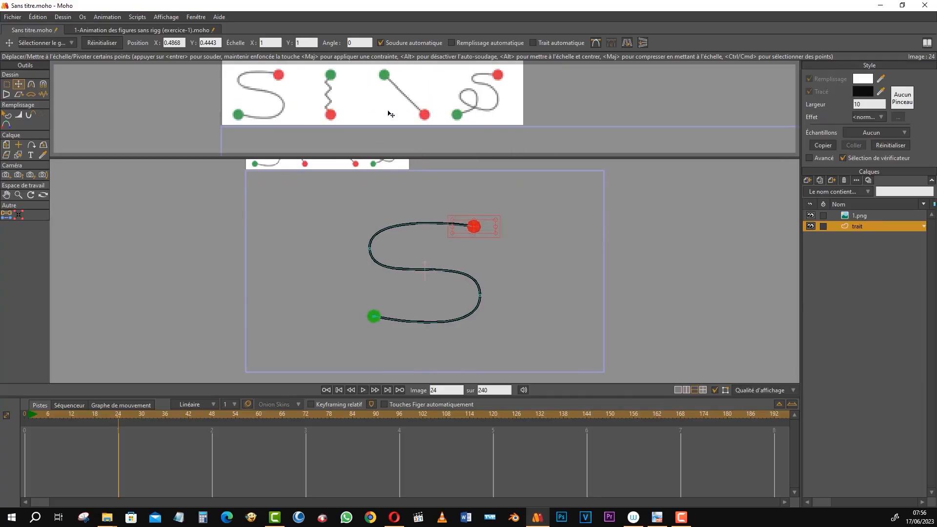
pyautogui.scroll(3, 434, 114)
pyautogui.moveTo(433, 114); pyautogui.dragTo(443, 115)
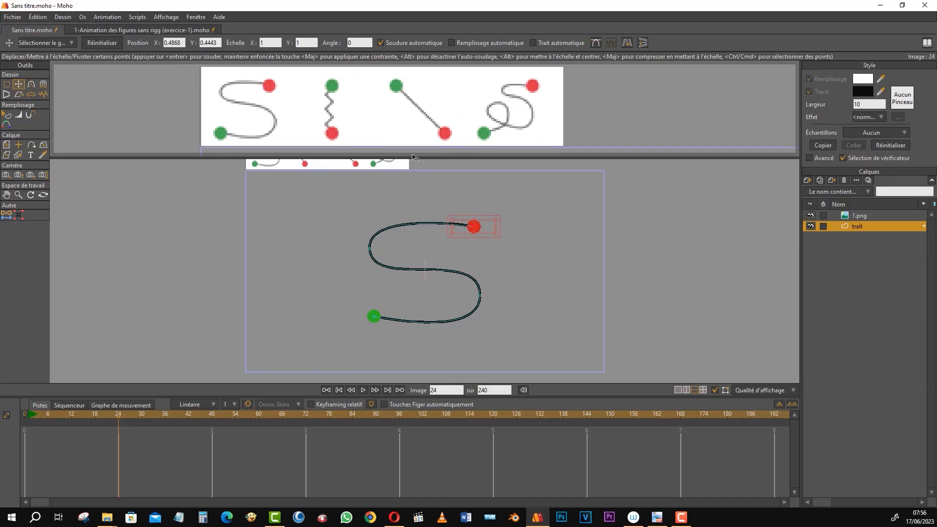
pyautogui.scroll(5, 457, 282)
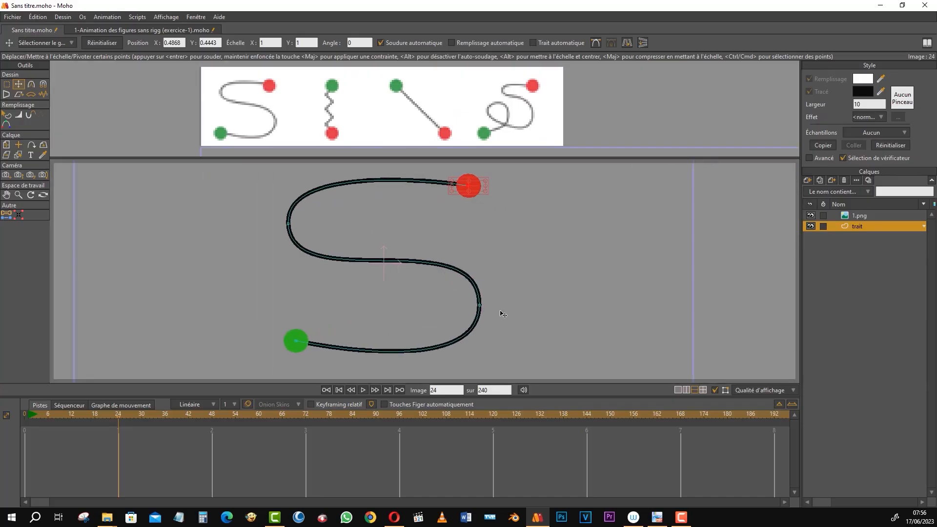
# Scrub from the first frames to frame 24 and try moving the red end dot of the S line outward and down.
pyautogui.moveTo(30, 414); pyautogui.dragTo(118, 413)
pyautogui.click(6, 84)
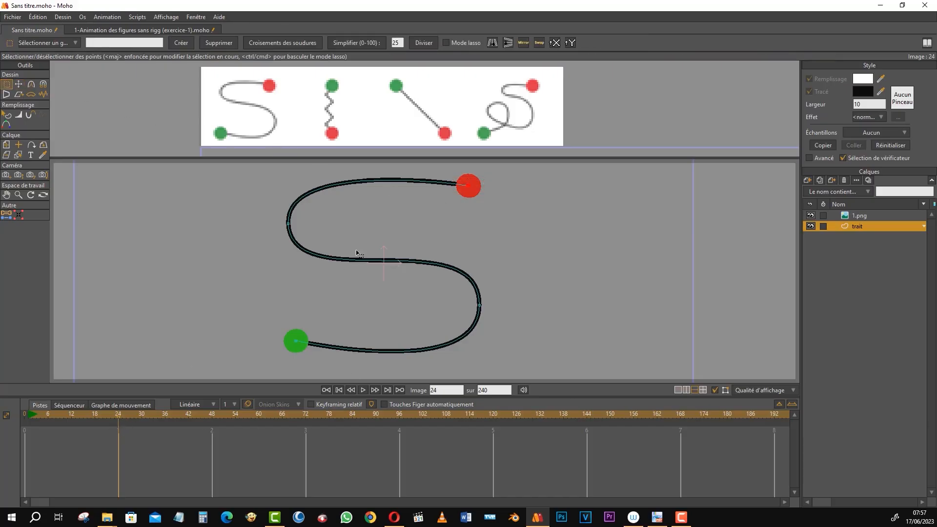
pyautogui.click(20, 86)
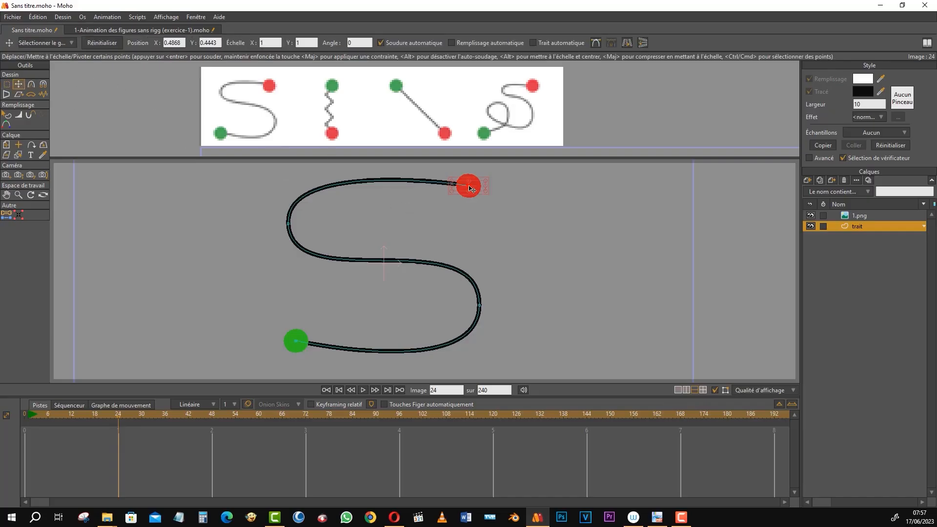
pyautogui.moveTo(469, 189); pyautogui.dragTo(511, 210)
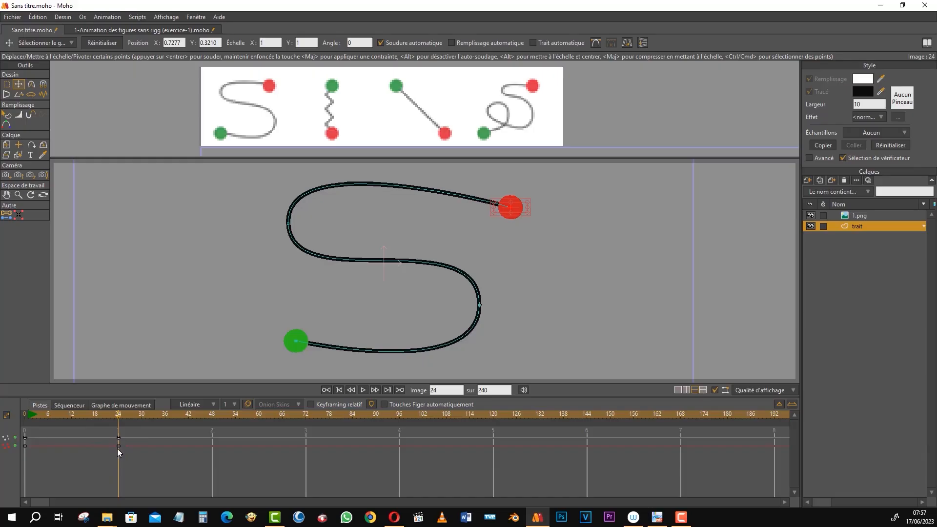
# Switch the default interpolation to Lisser, undo the red dot's move, and move it again at frame 24.
pyautogui.click(211, 407)
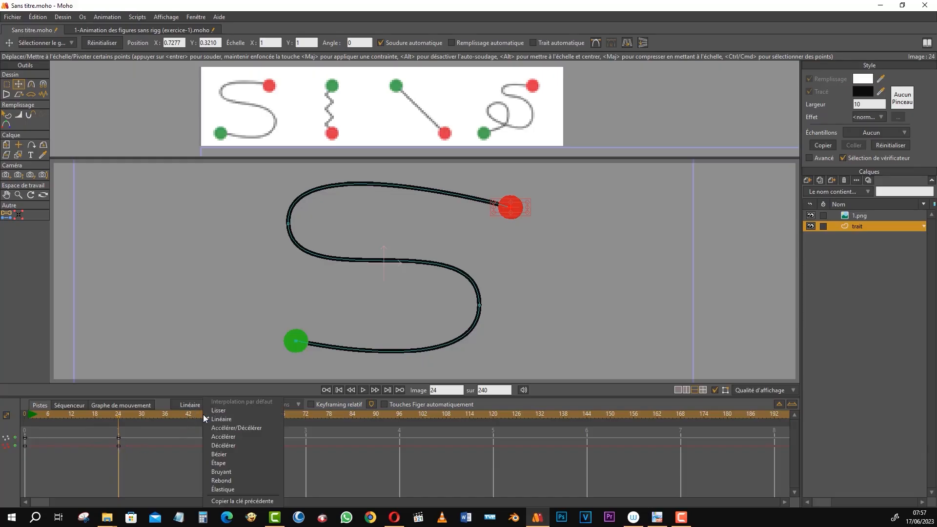
pyautogui.click(232, 410)
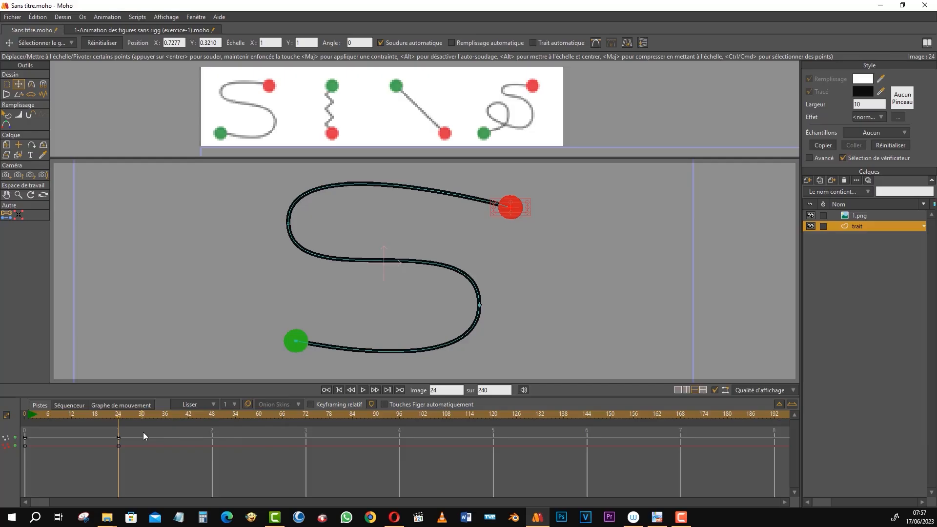
pyautogui.hotkey('ctrl', 'z')
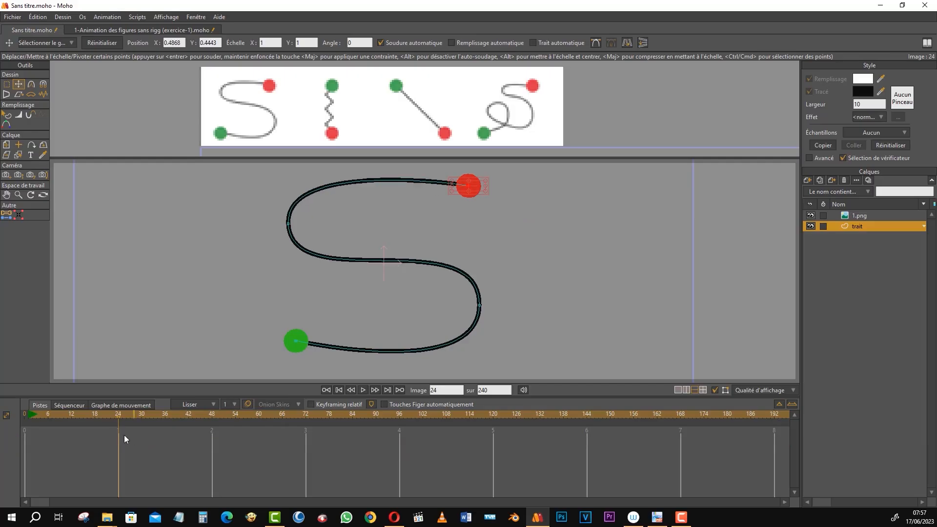
pyautogui.moveTo(469, 186); pyautogui.dragTo(482, 218)
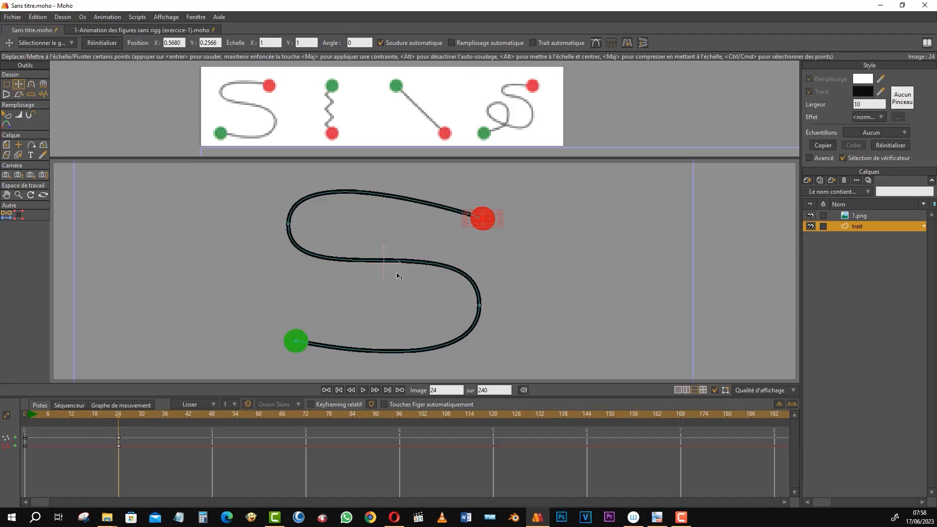
# Delete the keys at frame 24, then try another outward move of the red dot and undo it.
pyautogui.moveTo(106, 432); pyautogui.dragTo(171, 469)
pyautogui.press('Delete')
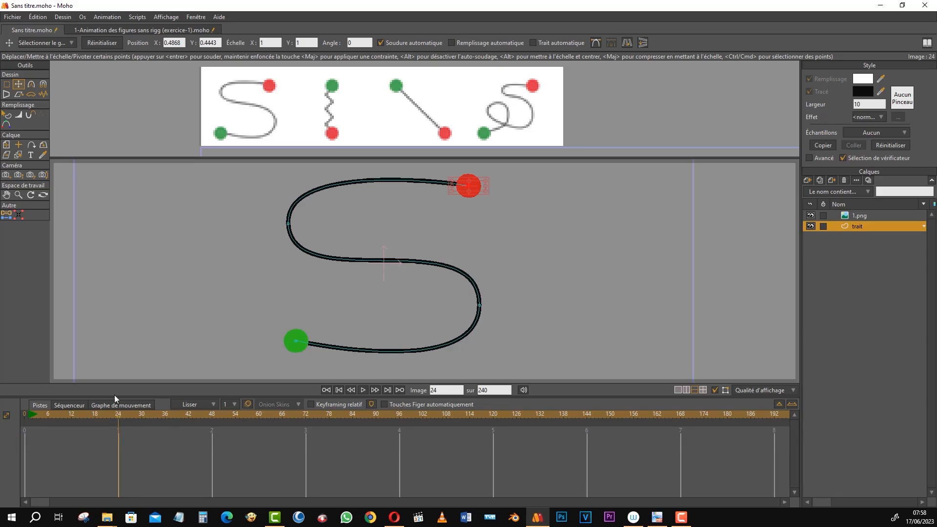
pyautogui.moveTo(466, 189); pyautogui.dragTo(532, 208)
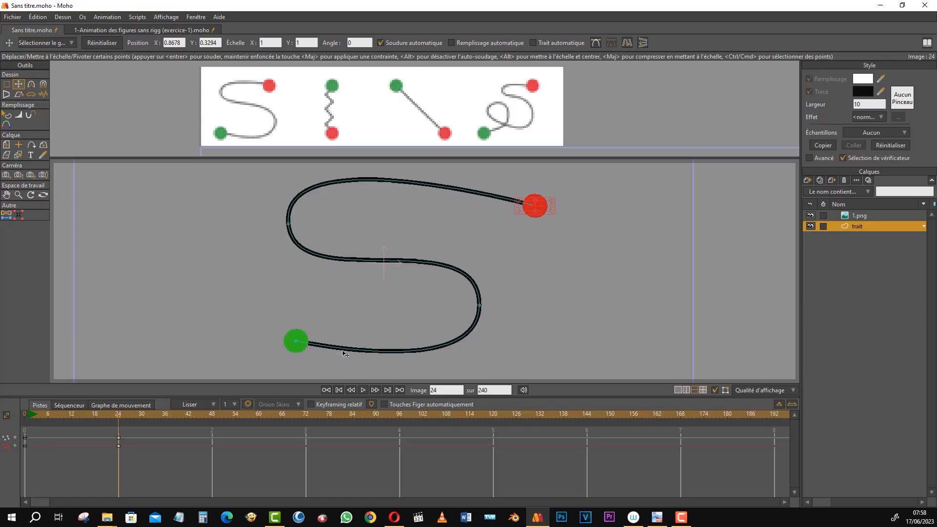
pyautogui.hotkey('ctrl', 'z')
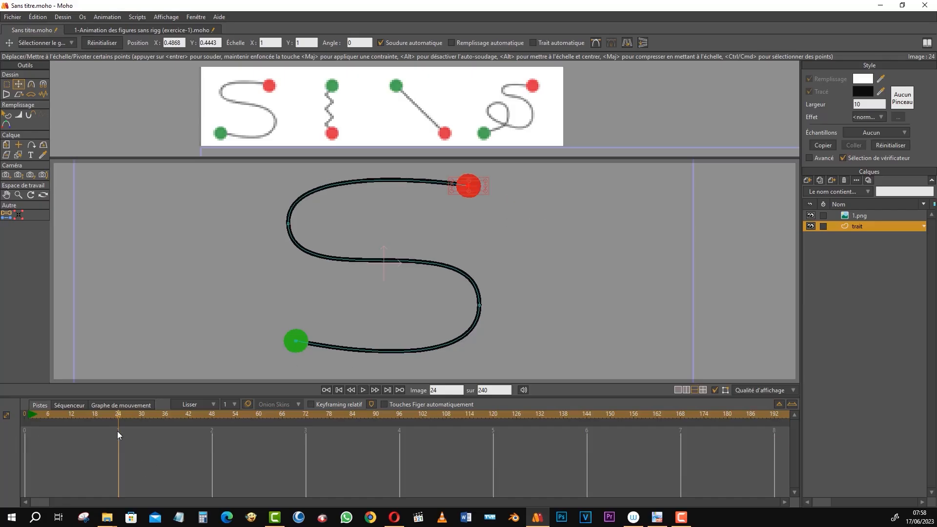
# Set the default interpolation back to Linéaire and move the red end dot outward and down at frame 24.
pyautogui.click(205, 404)
pyautogui.click(215, 419)
pyautogui.moveTo(468, 186); pyautogui.dragTo(534, 235)
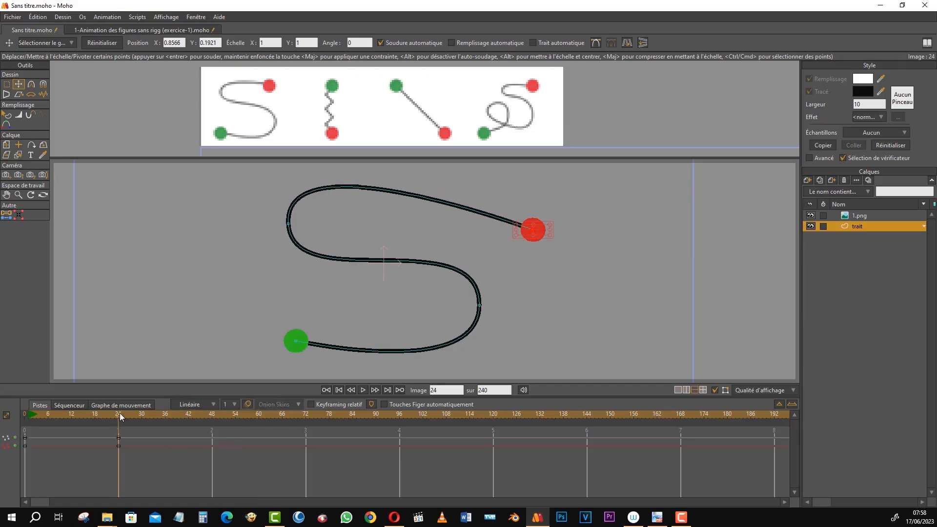
# Examine the red dot's movement between frames 0 and 24, its keys on the two tracks, and the dot up close.
pyautogui.moveTo(134, 458); pyautogui.dragTo(134, 458)
pyautogui.moveTo(26, 418); pyautogui.dragTo(121, 415)
pyautogui.moveTo(105, 431); pyautogui.dragTo(127, 451)
pyautogui.scroll(5, 532, 220)
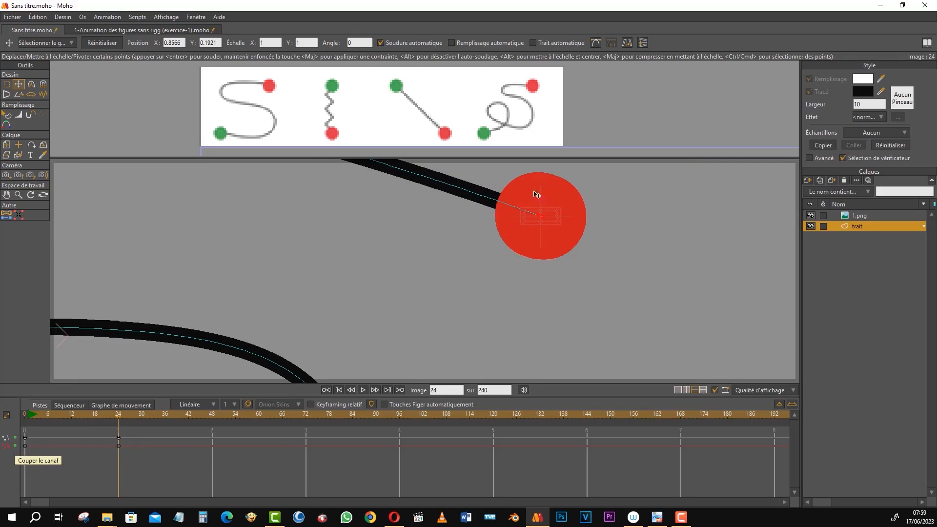
pyautogui.scroll(-5, 505, 227)
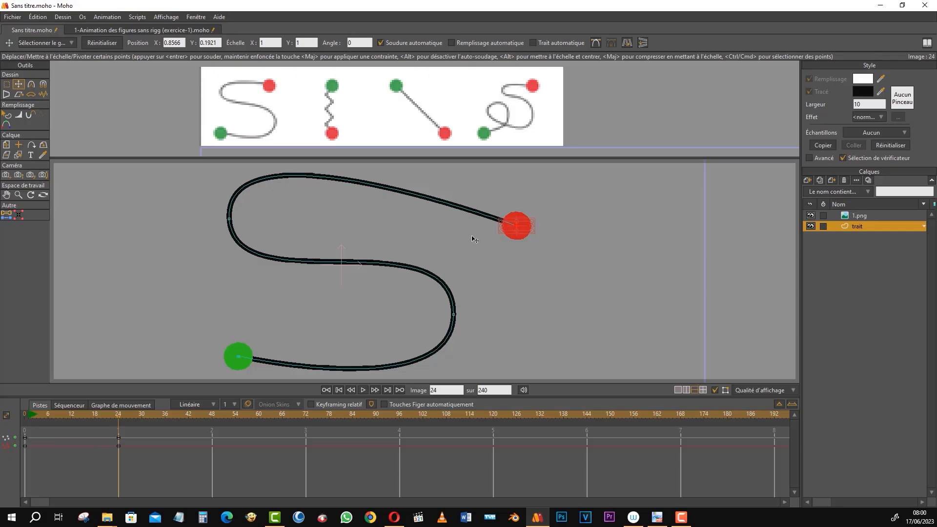
# Select the red dot, move its selected-point key from frame 24 to frame 12, and check the pose at frames 0 and 12.
pyautogui.click(3, 85)
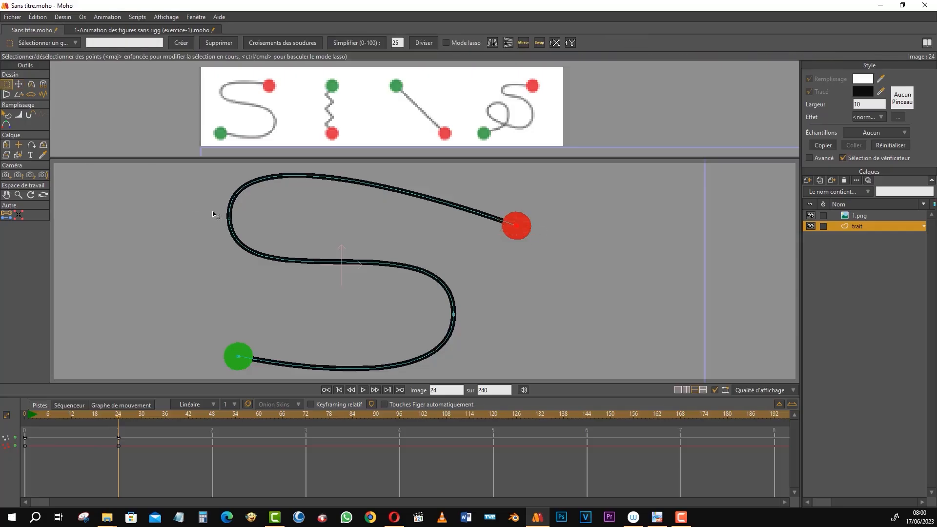
pyautogui.moveTo(212, 209); pyautogui.dragTo(250, 236)
pyautogui.click(517, 228)
pyautogui.moveTo(118, 444); pyautogui.dragTo(89, 447)
pyautogui.click(26, 414)
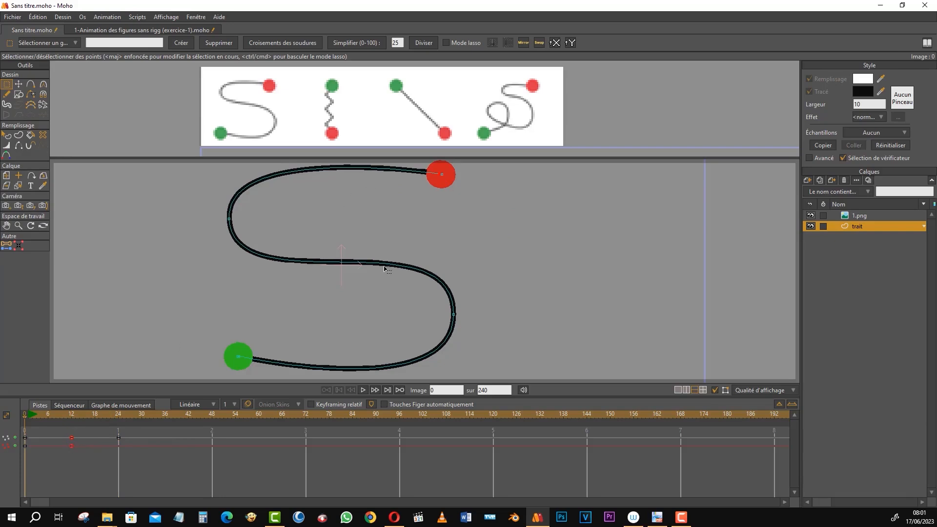
pyautogui.moveTo(30, 416); pyautogui.dragTo(71, 416)
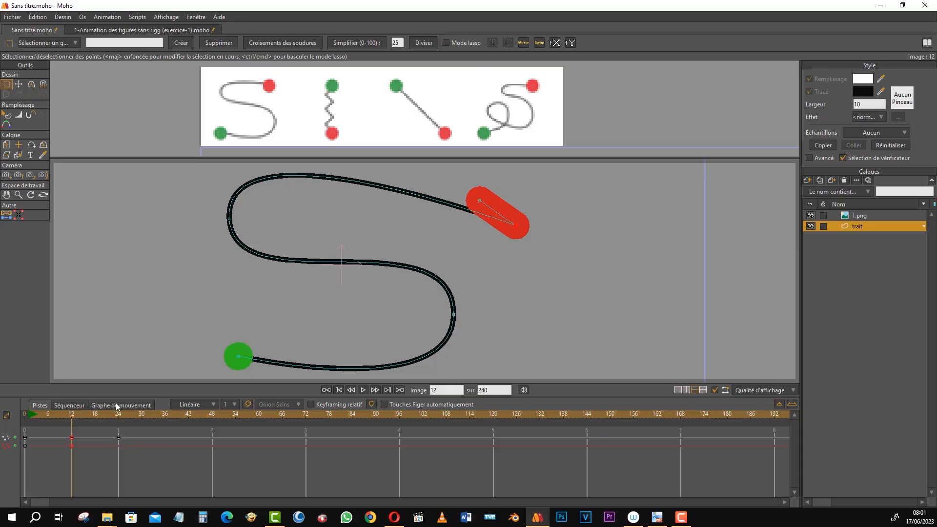
# Check the selected-point keys of the red dot and the left bend, and delete all keys at frames 12 and 24.
pyautogui.click(478, 202)
pyautogui.moveTo(211, 208); pyautogui.dragTo(245, 231)
pyautogui.moveTo(57, 429); pyautogui.dragTo(137, 455)
pyautogui.press('Delete')
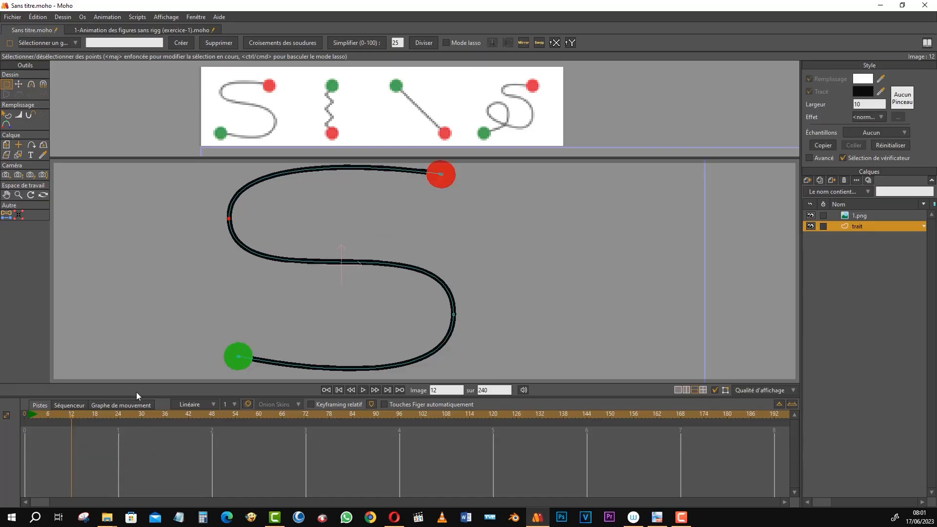
# Enable Touches Figer automatiquement and move the red end dot outward and down at frame 24.
pyautogui.moveTo(71, 415); pyautogui.dragTo(118, 416)
pyautogui.click(19, 84)
pyautogui.click(6, 84)
pyautogui.moveTo(416, 166); pyautogui.dragTo(477, 207)
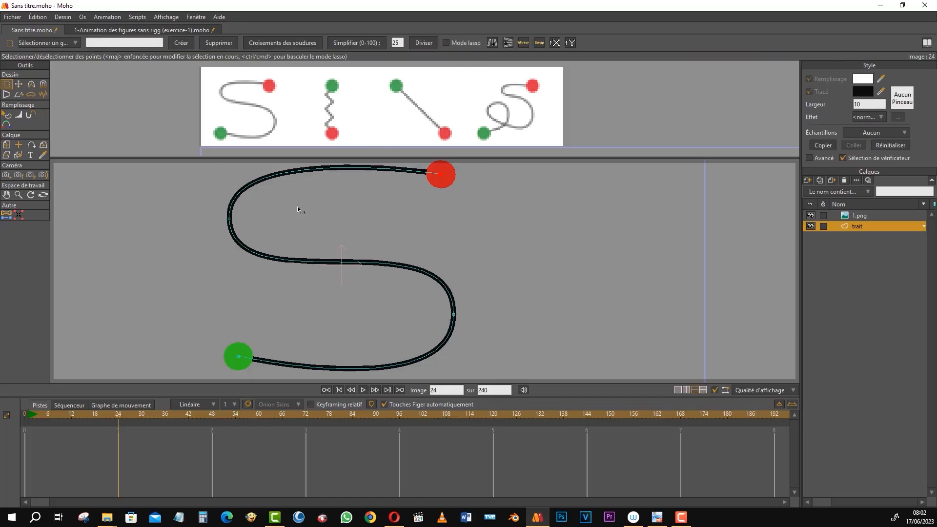
pyautogui.click(18, 84)
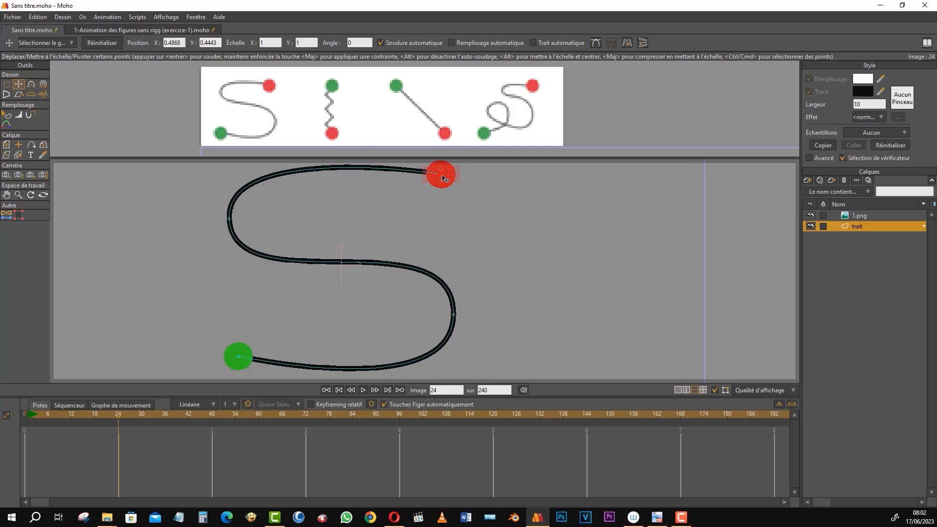
pyautogui.moveTo(444, 177); pyautogui.dragTo(502, 236)
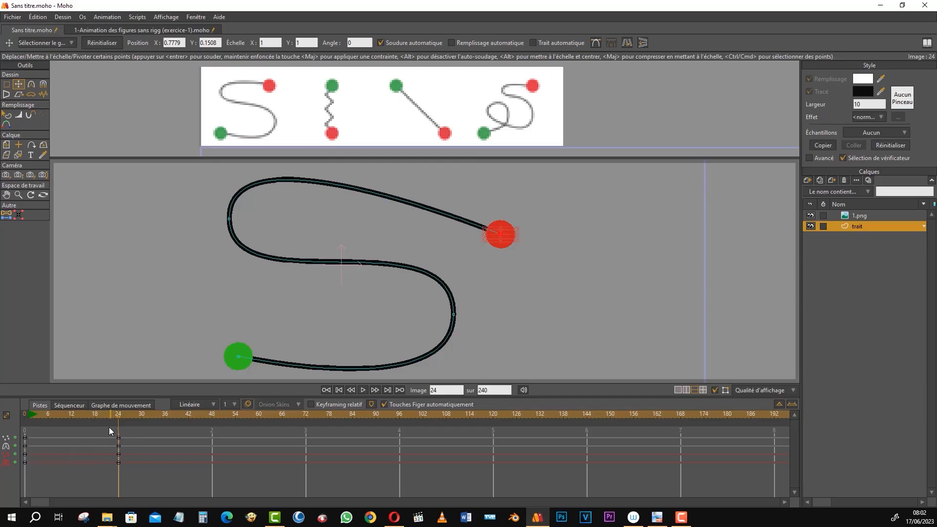
# Select the green dot, the left bend point and the red dot in turn to examine their keys at frame 24.
pyautogui.click(130, 489)
pyautogui.click(6, 83)
pyautogui.click(238, 356)
pyautogui.moveTo(111, 453); pyautogui.dragTo(129, 470)
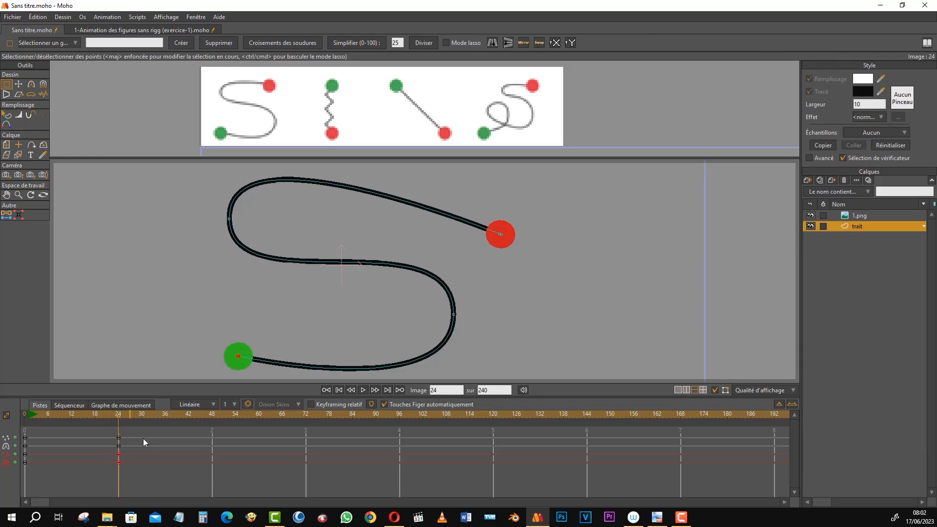
pyautogui.moveTo(211, 207); pyautogui.dragTo(271, 240)
pyautogui.moveTo(223, 328); pyautogui.dragTo(250, 384)
pyautogui.moveTo(210, 201); pyautogui.dragTo(262, 237)
pyautogui.moveTo(487, 209); pyautogui.dragTo(517, 257)
pyautogui.moveTo(225, 205); pyautogui.dragTo(257, 247)
# Turn off Touches Figer automatiquement and examine the point movement and curvature tracks with the matching tools.
pyautogui.click(385, 404)
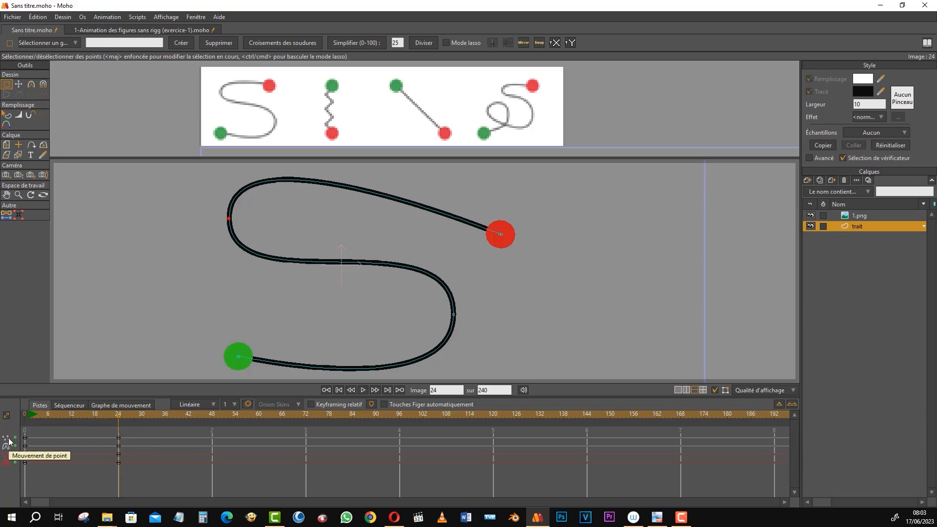
pyautogui.click(32, 84)
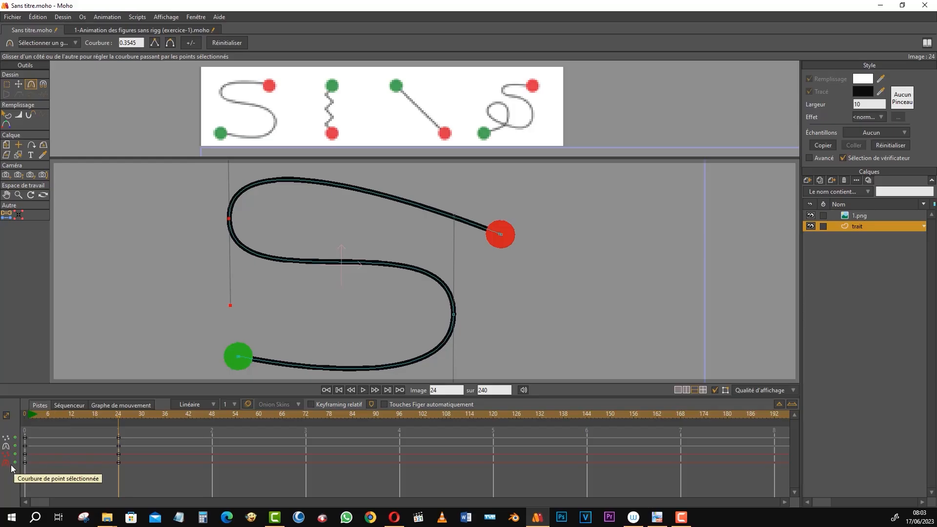
pyautogui.click(22, 86)
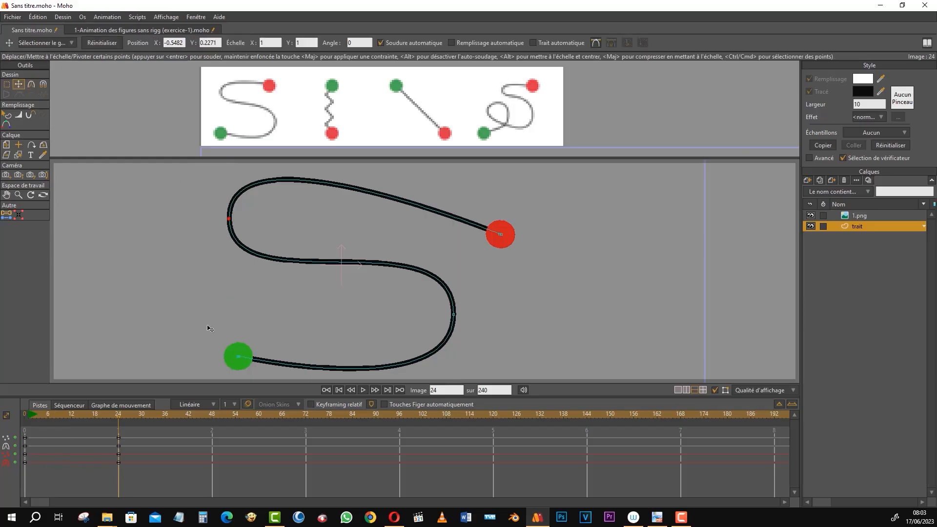
pyautogui.click(6, 115)
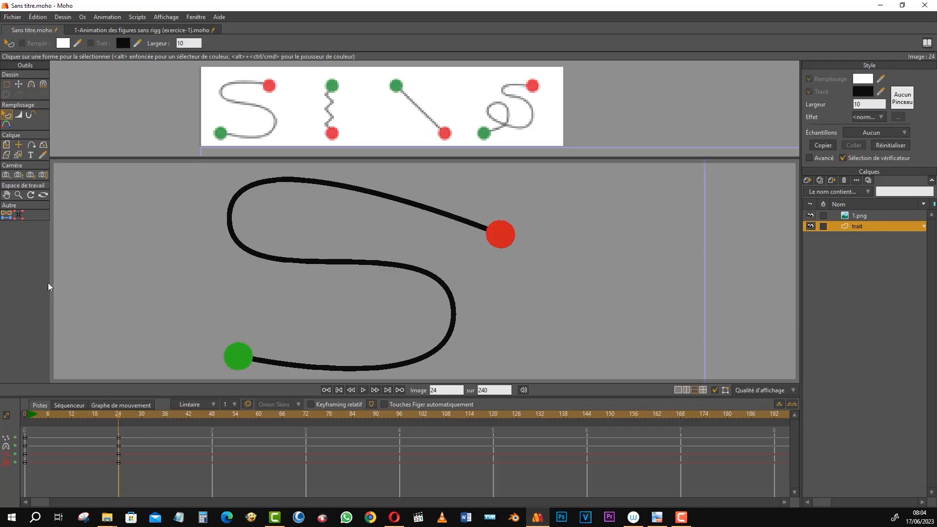
# Delete all keys at frame 24 and turn Touches Figer automatiquement on.
pyautogui.moveTo(98, 431); pyautogui.dragTo(142, 496)
pyautogui.press('Delete')
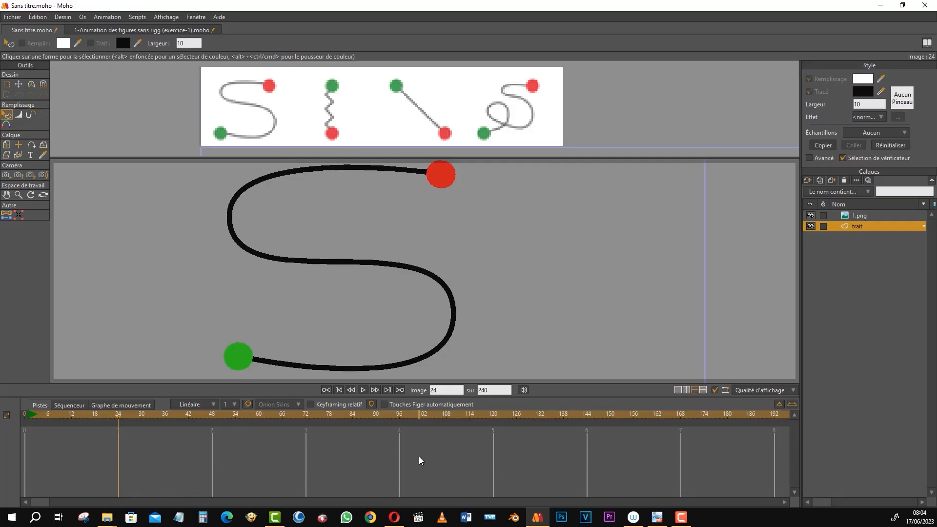
pyautogui.click(383, 404)
pyautogui.scroll(-2, 343, 248)
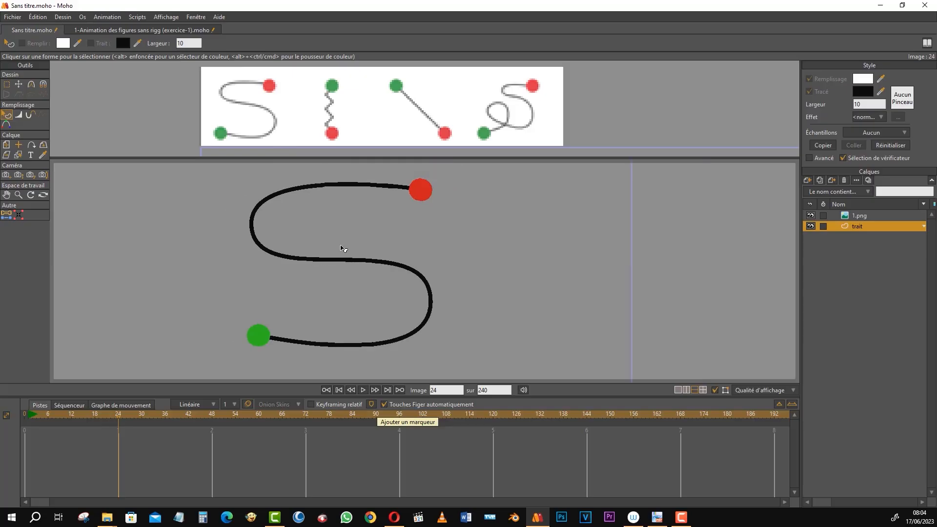
# Select the red end dot of the S line and set its X position to 0 at frame 24.
pyautogui.click(19, 84)
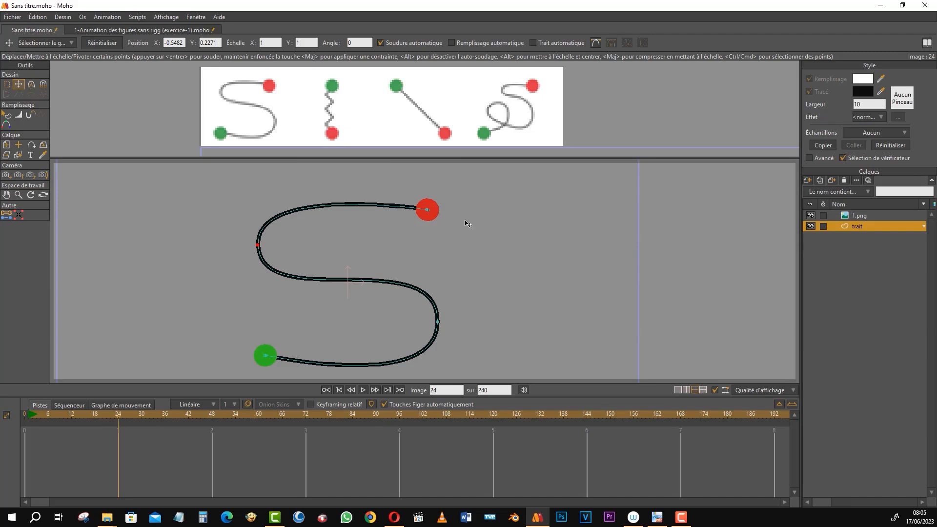
pyautogui.click(6, 84)
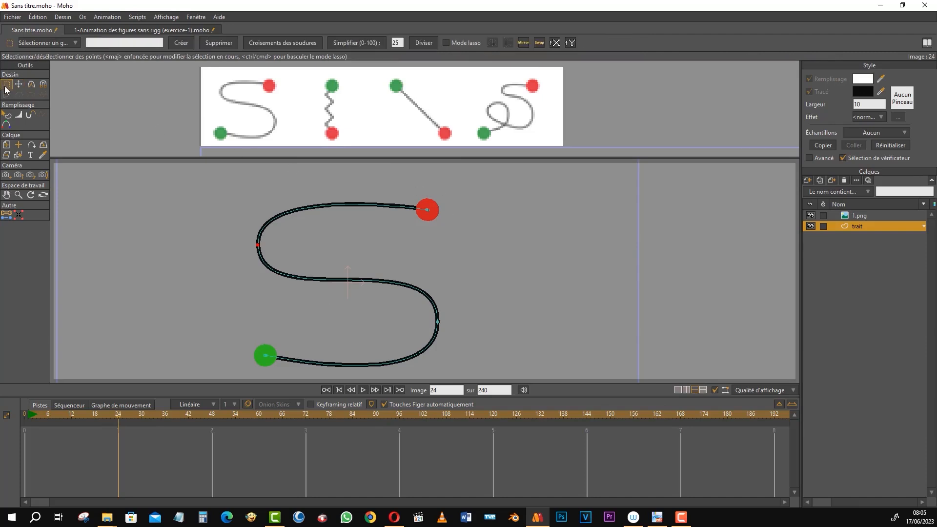
pyautogui.moveTo(405, 202); pyautogui.dragTo(450, 229)
pyautogui.click(19, 84)
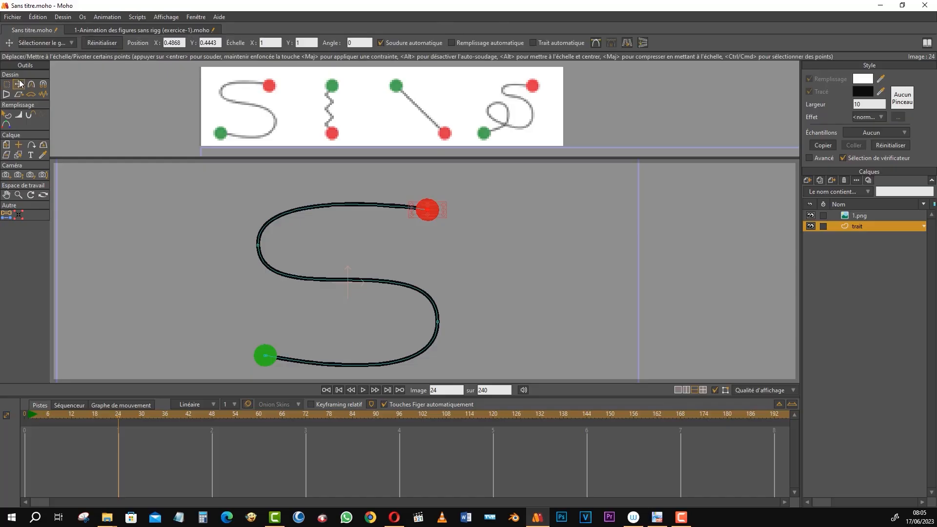
pyautogui.doubleClick(181, 42)
pyautogui.write('0')
pyautogui.press('Return')
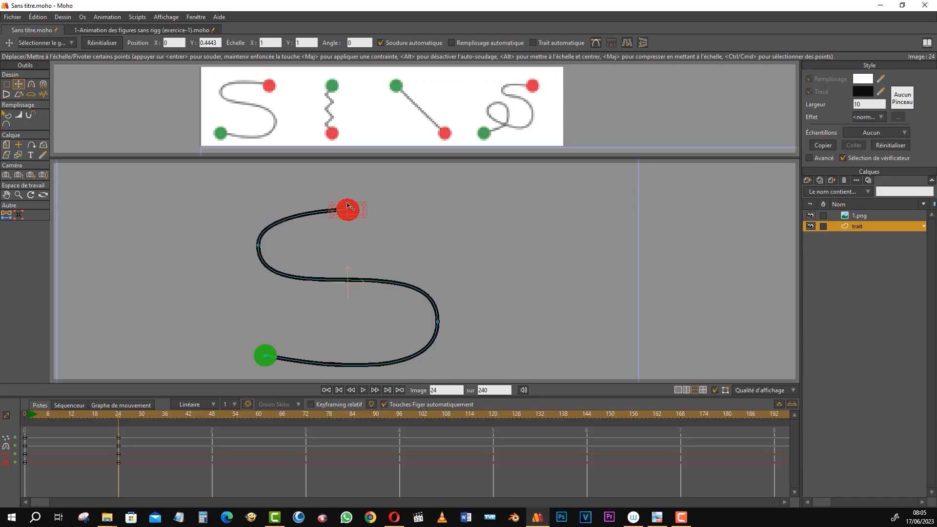
# Select the green end dot of the S line and set its X position to 0 at frame 24.
pyautogui.click(7, 86)
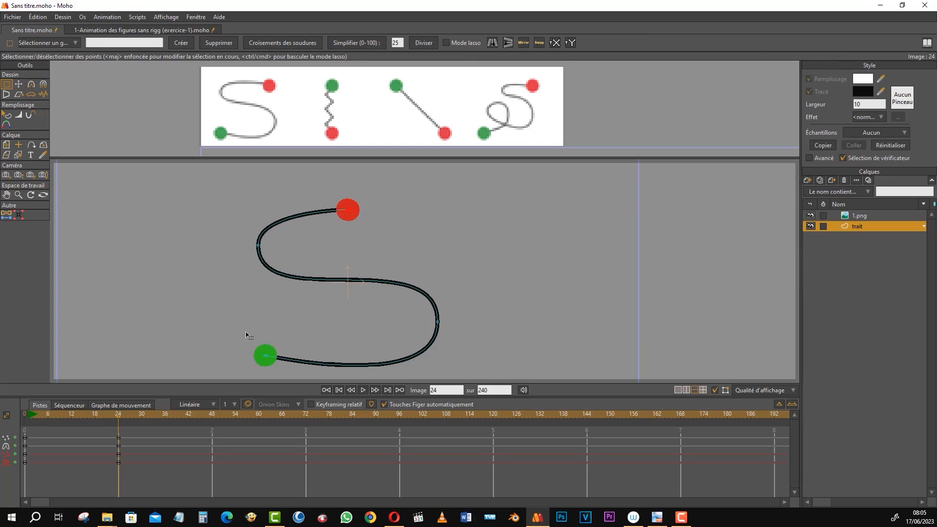
pyautogui.click(266, 361)
pyautogui.click(19, 84)
pyautogui.click(183, 42)
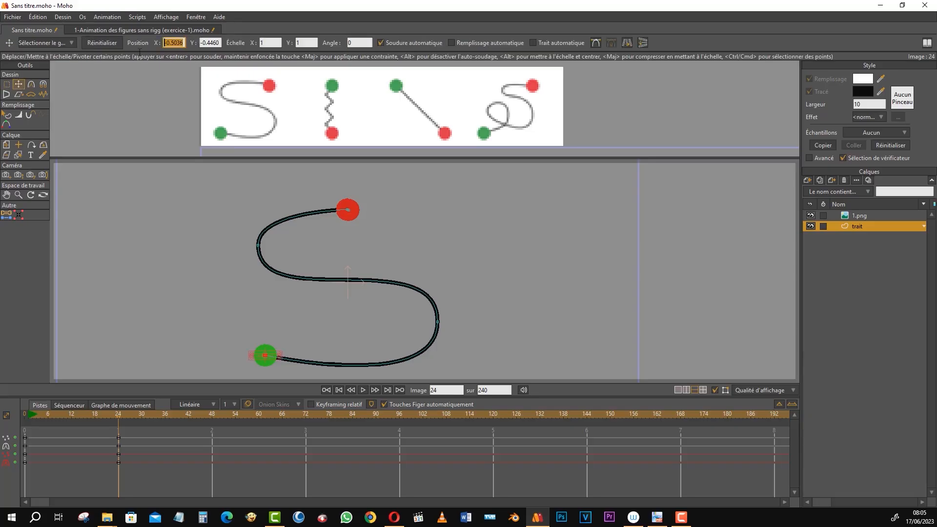
pyautogui.write('0')
pyautogui.press('Return')
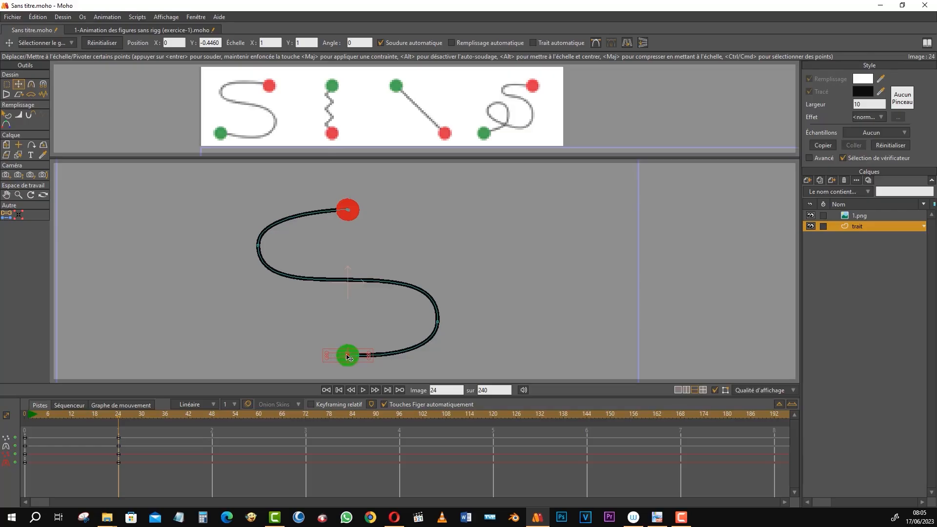
# Swap the end dots along X 0, moving the green dot up to Y about 0.58 and the red dot down to Y about -0.36.
pyautogui.moveTo(346, 357)
pyautogui.mouseDown()
pyautogui.moveTo(351, 286)
pyautogui.moveTo(354, 354)
pyautogui.mouseUp()
pyautogui.hotkey('ctrl', 'z')
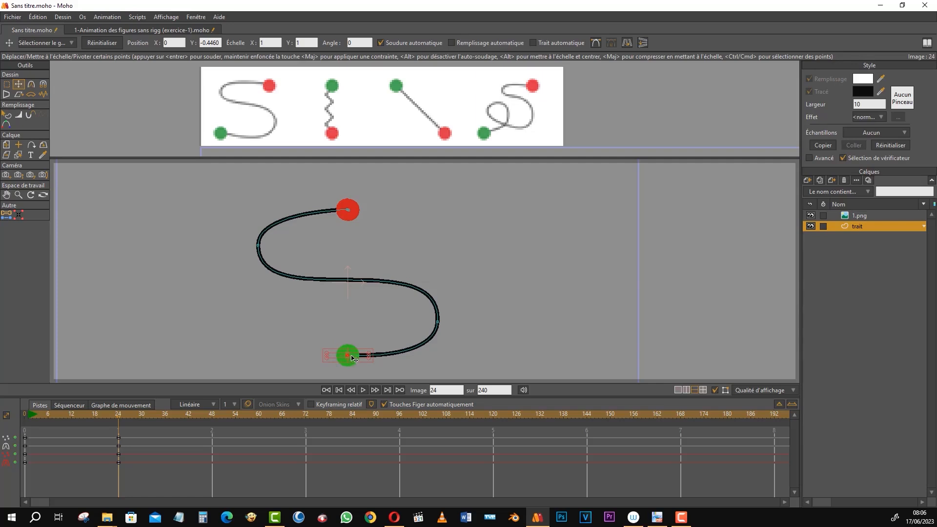
pyautogui.moveTo(353, 359); pyautogui.dragTo(360, 191)
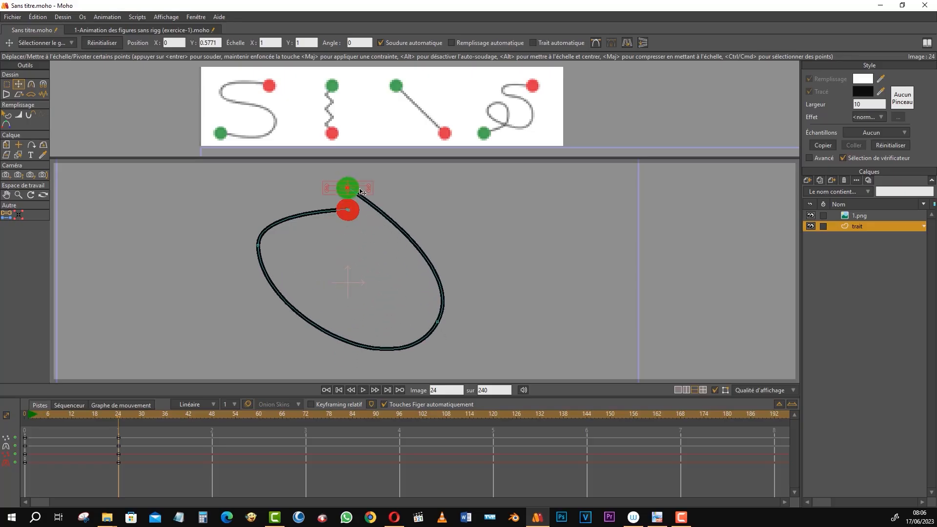
pyautogui.click(6, 84)
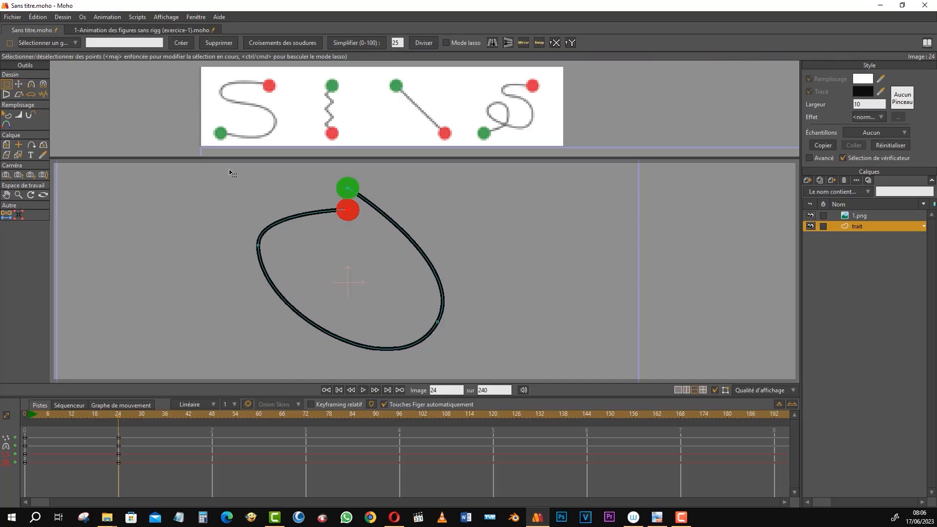
pyautogui.click(19, 83)
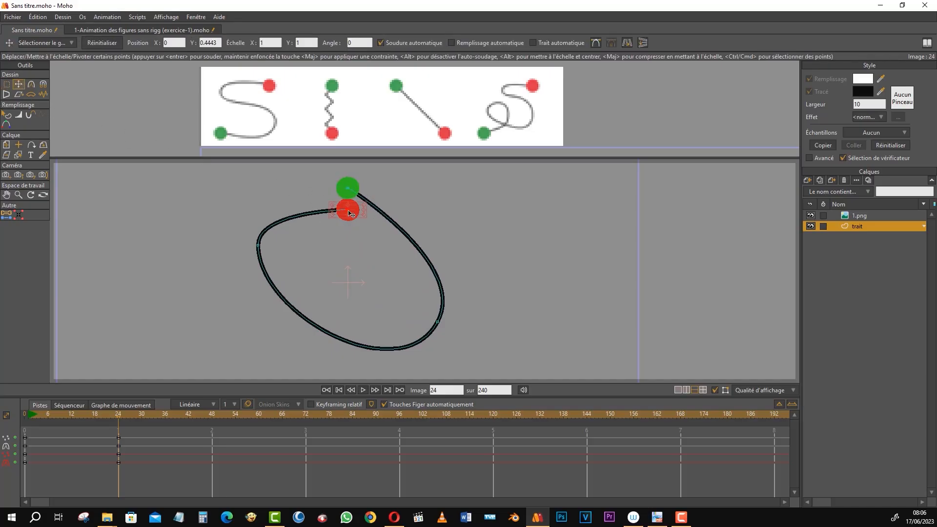
pyautogui.moveTo(349, 211); pyautogui.dragTo(352, 343)
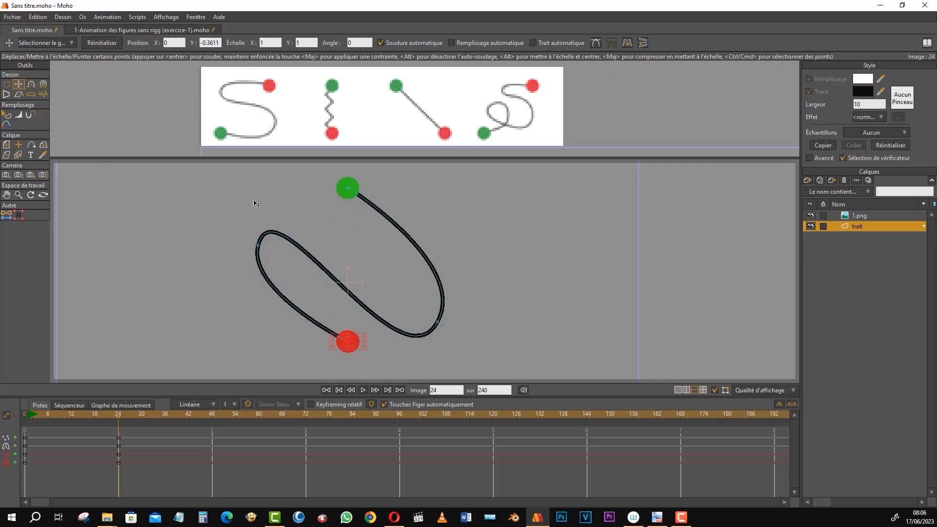
# Lower the green end dot vertically to Y about 0.51 at frame 24.
pyautogui.click(7, 84)
pyautogui.click(347, 188)
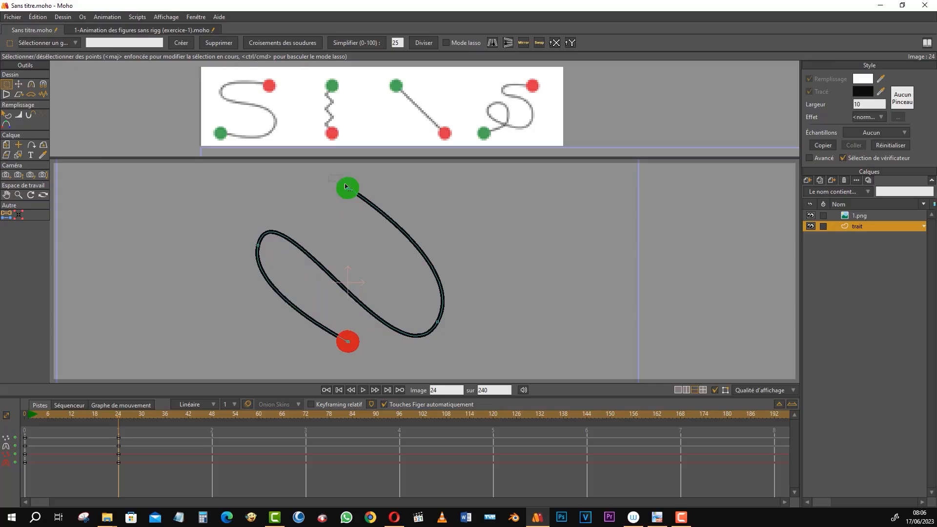
pyautogui.click(18, 84)
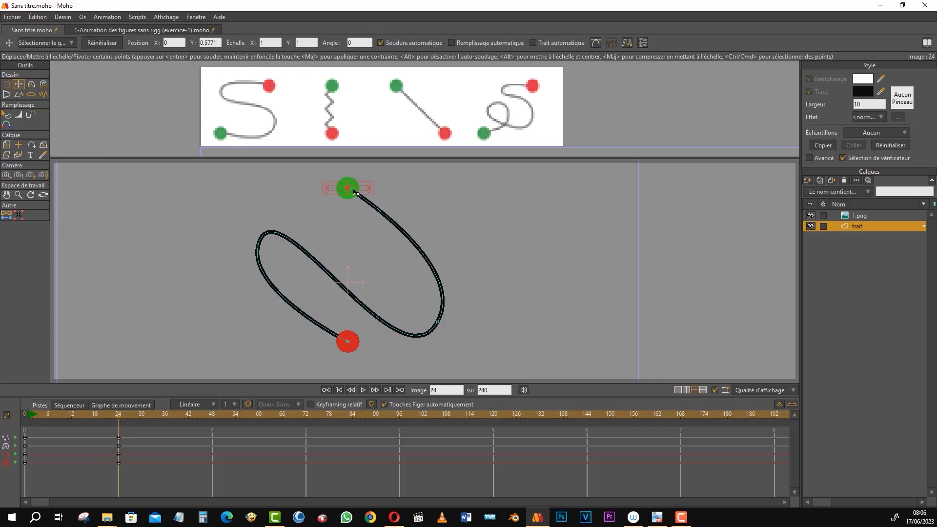
pyautogui.moveTo(351, 190); pyautogui.dragTo(350, 205)
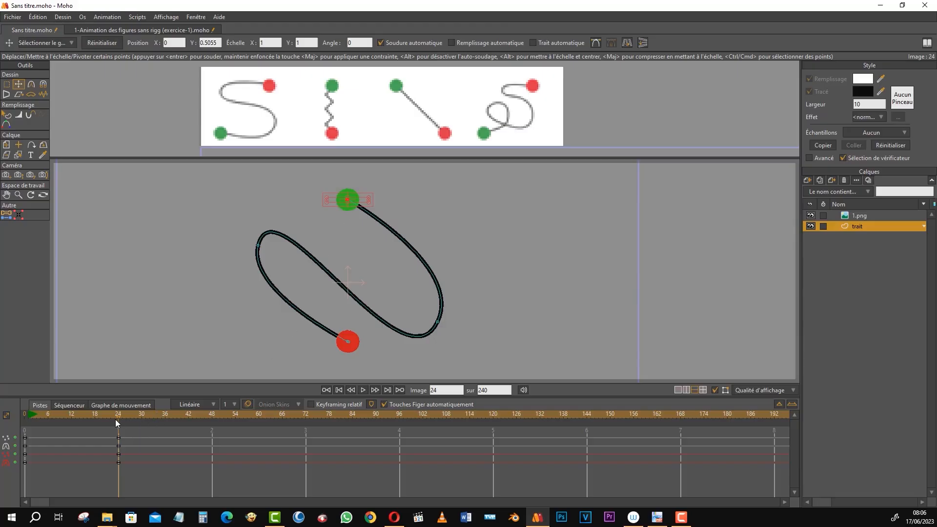
# Turn on Onion Skins and place the onion skin marker at frame 0 for comparison with the original S.
pyautogui.click(247, 404)
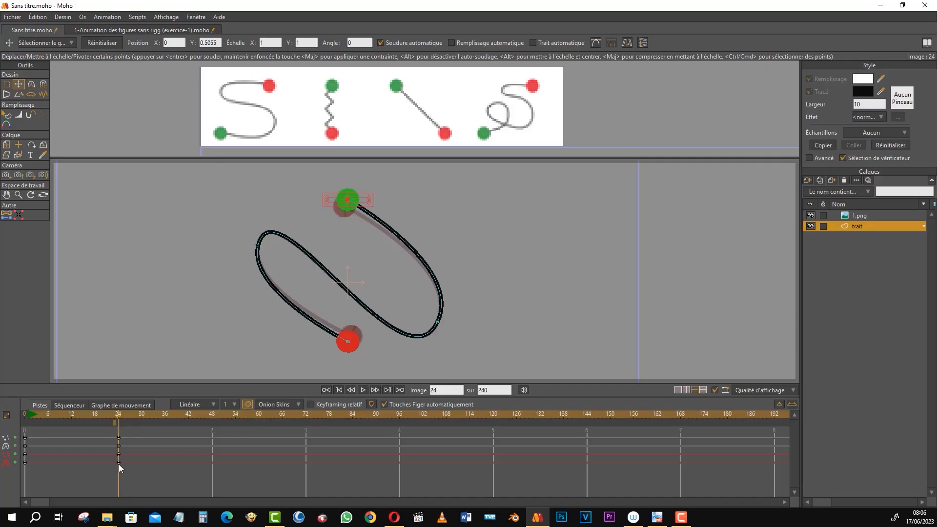
pyautogui.click(114, 423)
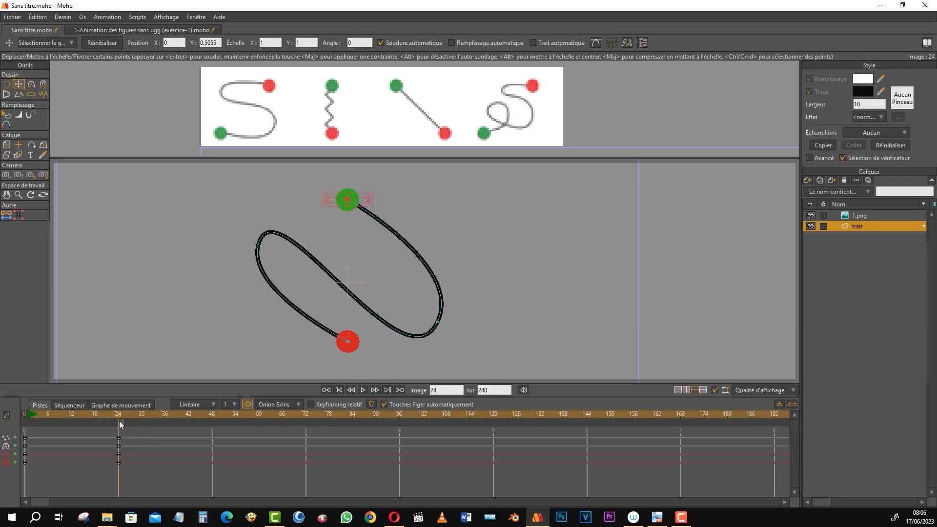
pyautogui.click(113, 422)
pyautogui.click(110, 422)
pyautogui.click(114, 423)
pyautogui.click(115, 423)
pyautogui.moveTo(133, 422); pyautogui.dragTo(74, 424)
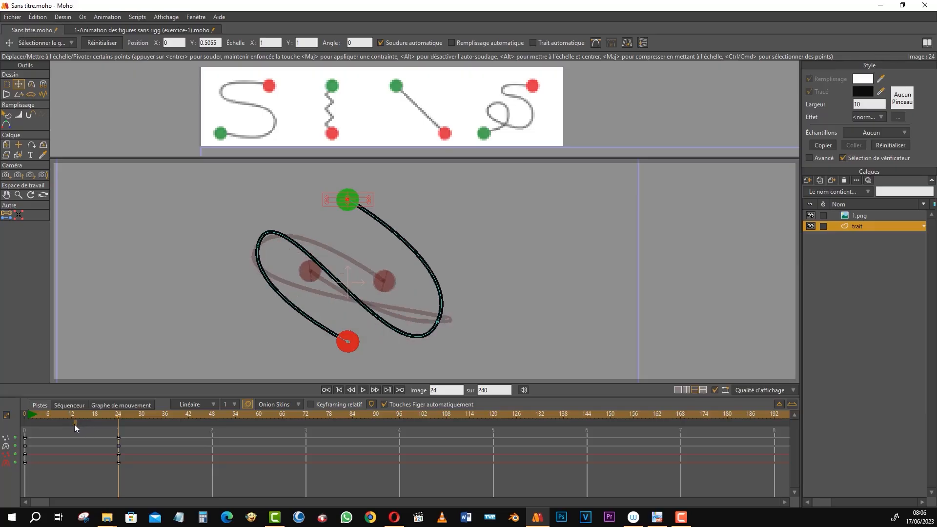
pyautogui.moveTo(74, 423); pyautogui.dragTo(25, 423)
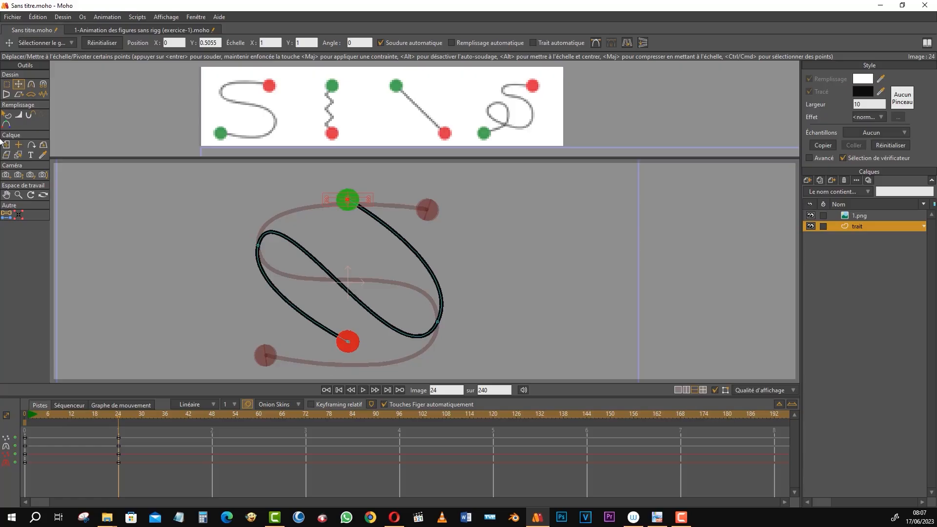
# Lower the red end dot vertically to Y about -0.49 at frame 24.
pyautogui.click(8, 86)
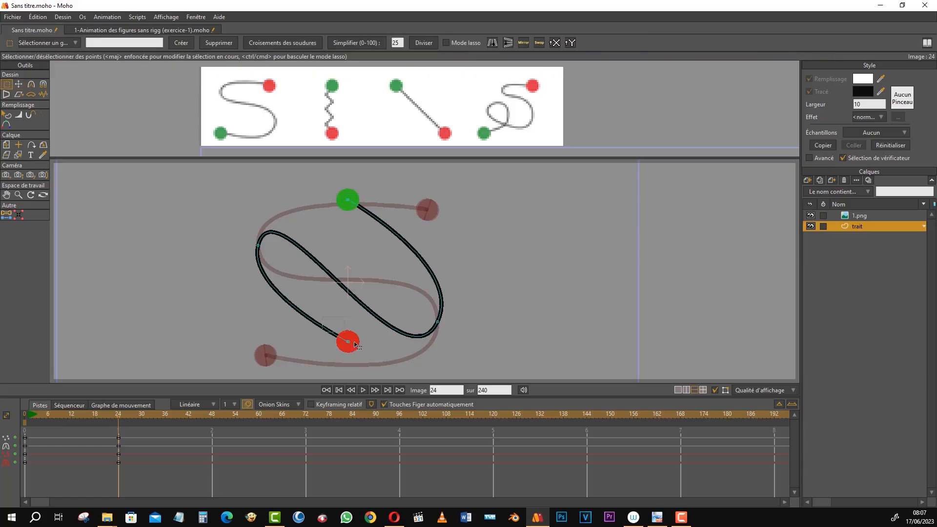
pyautogui.click(18, 84)
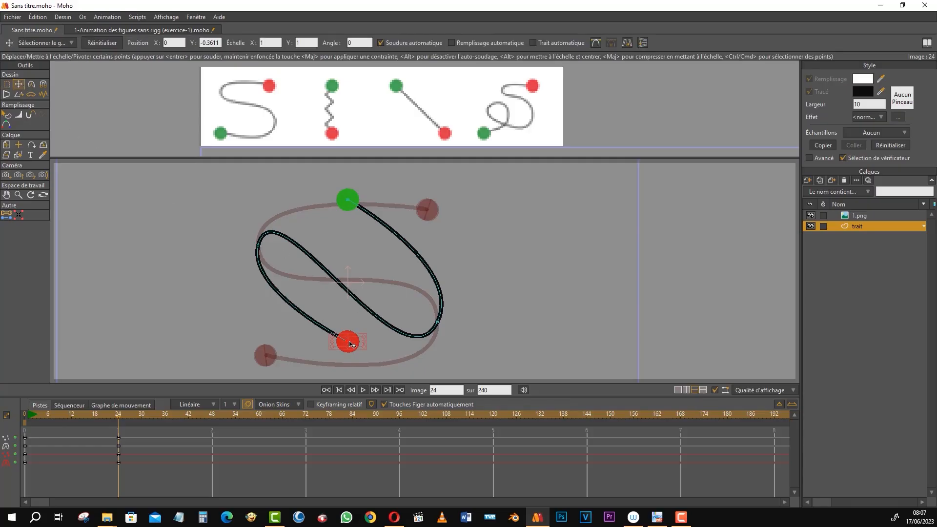
pyautogui.moveTo(350, 344); pyautogui.dragTo(352, 364)
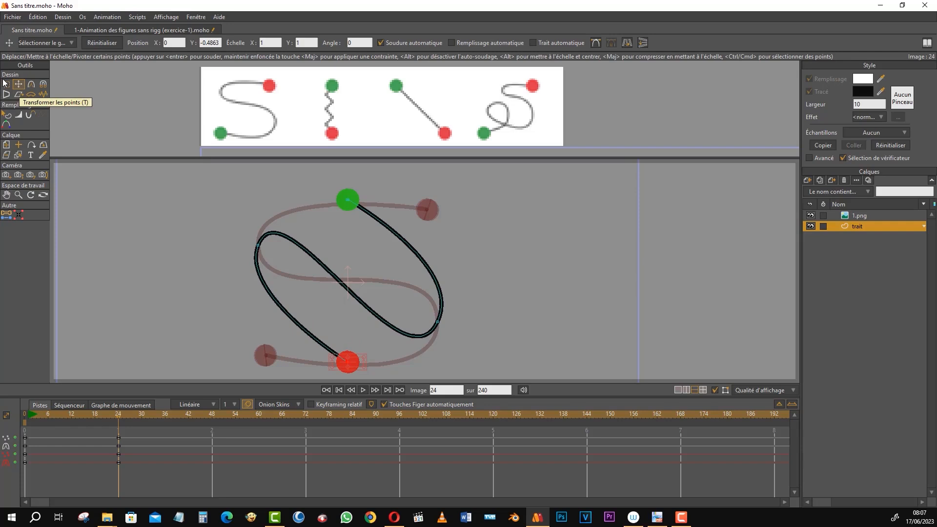
pyautogui.click(7, 84)
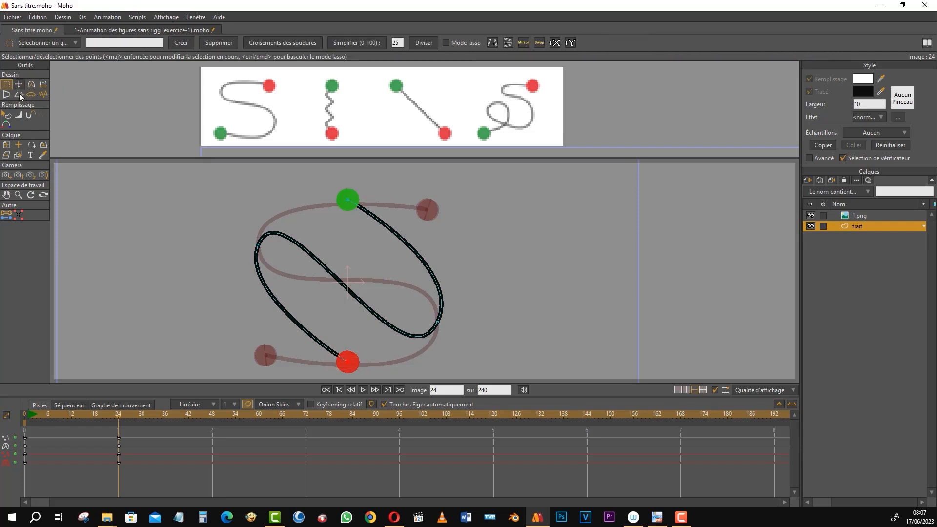
pyautogui.click(19, 84)
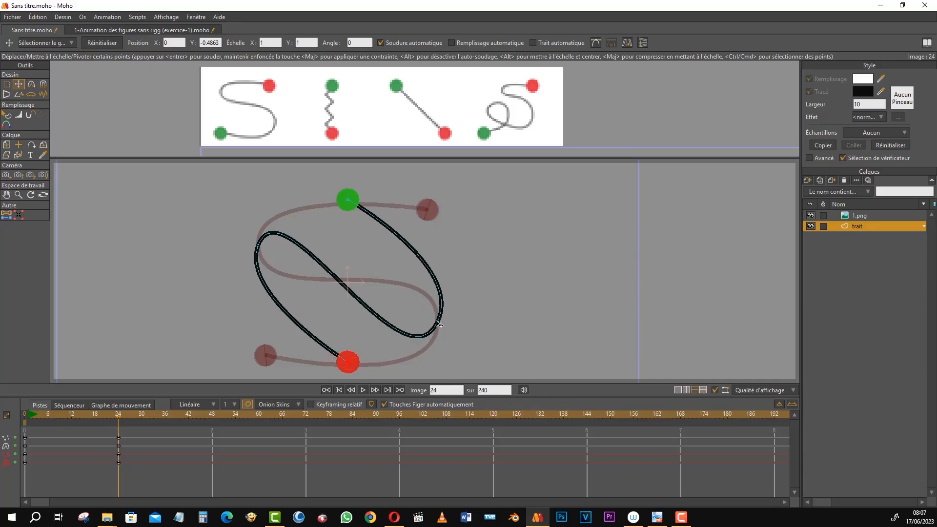
pyautogui.moveTo(440, 325); pyautogui.dragTo(412, 296)
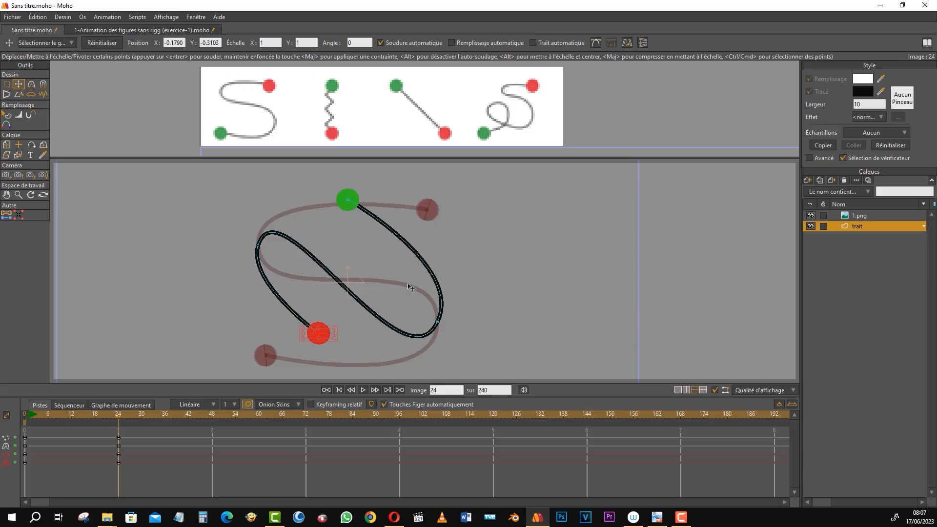
pyautogui.hotkey('ctrl', 'z')
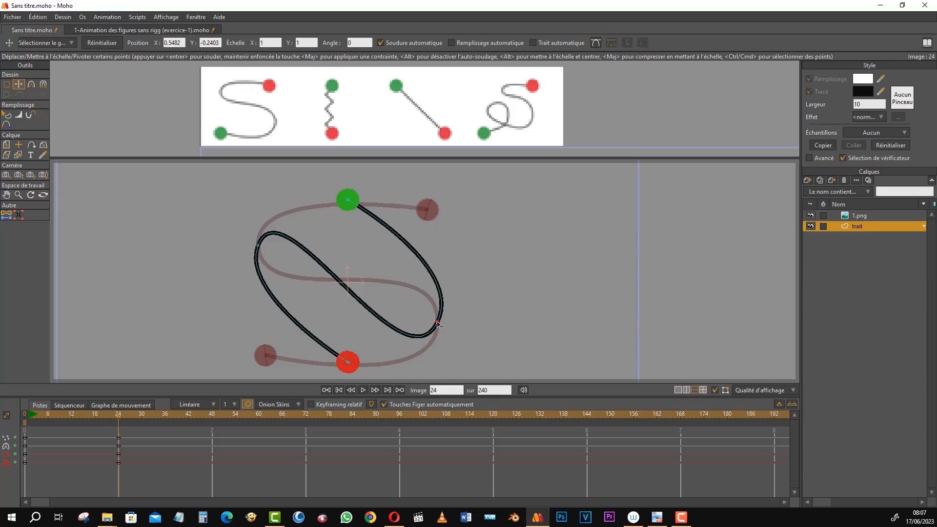
# Straighten the line at frame 24 by moving its two bend points onto the vertical between the green and red dots.
pyautogui.moveTo(440, 326); pyautogui.dragTo(346, 249)
pyautogui.moveTo(257, 245); pyautogui.dragTo(347, 315)
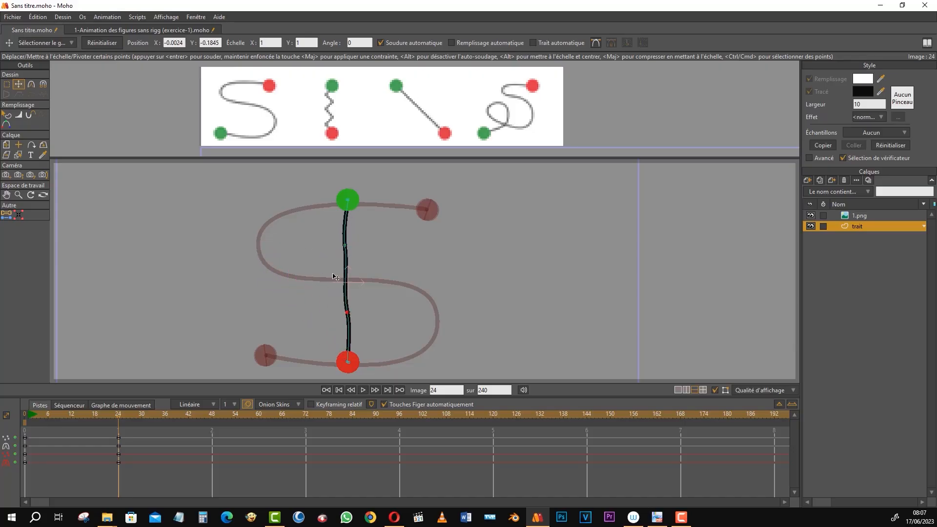
pyautogui.moveTo(345, 248); pyautogui.dragTo(350, 244)
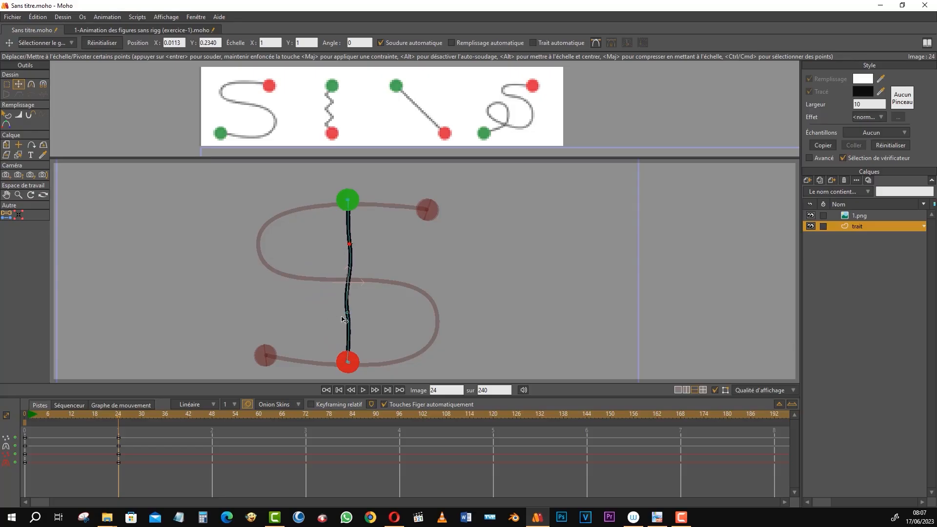
pyautogui.moveTo(347, 313); pyautogui.dragTo(350, 313)
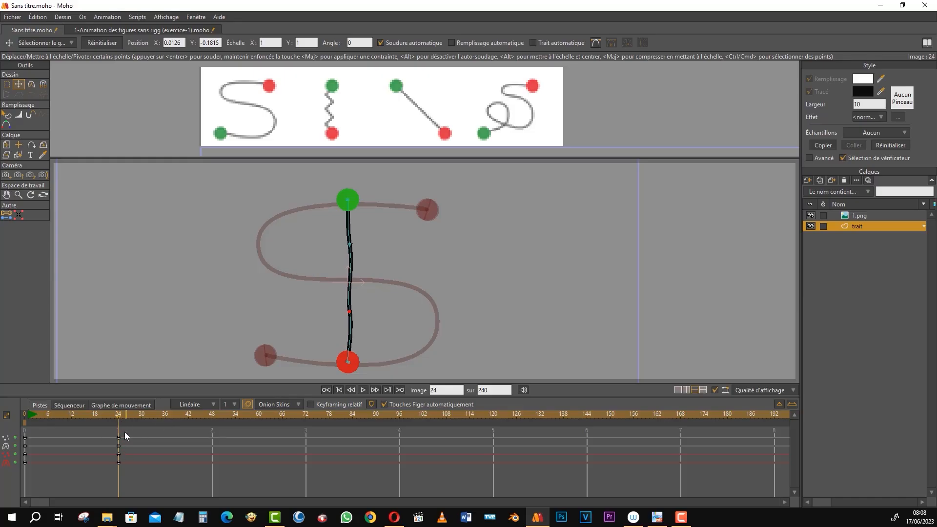
# Turn off Onion Skins, return to frame 0, and divide the whole S line to add points between the existing ones.
pyautogui.click(248, 404)
pyautogui.click(25, 416)
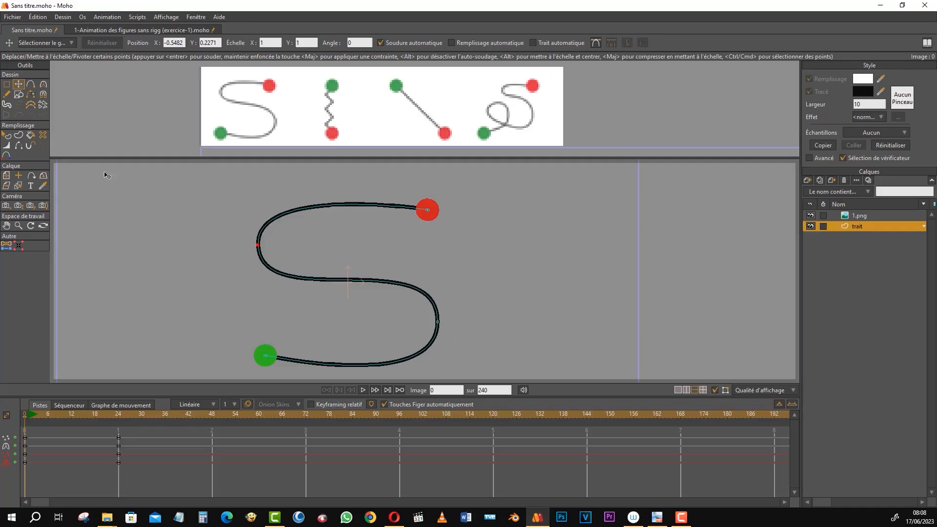
pyautogui.click(7, 85)
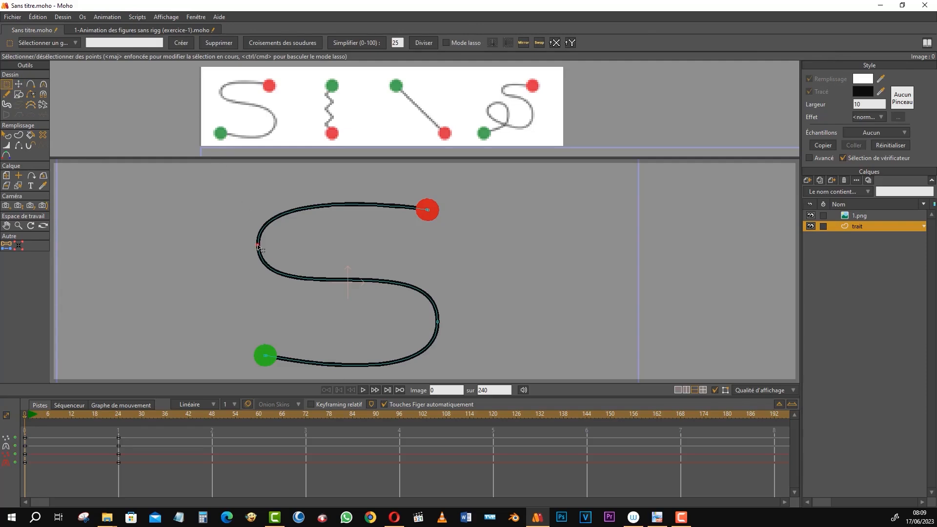
pyautogui.click(426, 211)
pyautogui.click(423, 43)
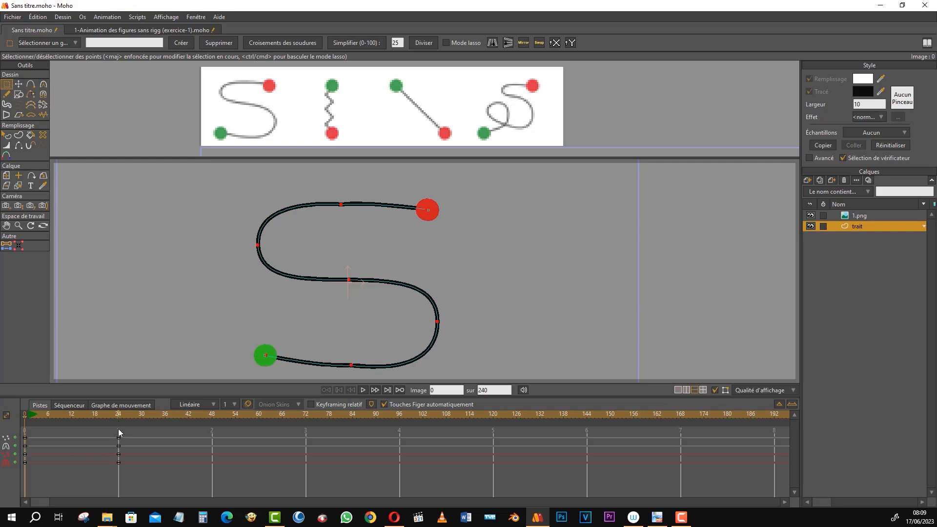
# At frame 24, rearrange the intermediate points between the two dots into a wavy vertical line like the second reference figure.
pyautogui.click(118, 416)
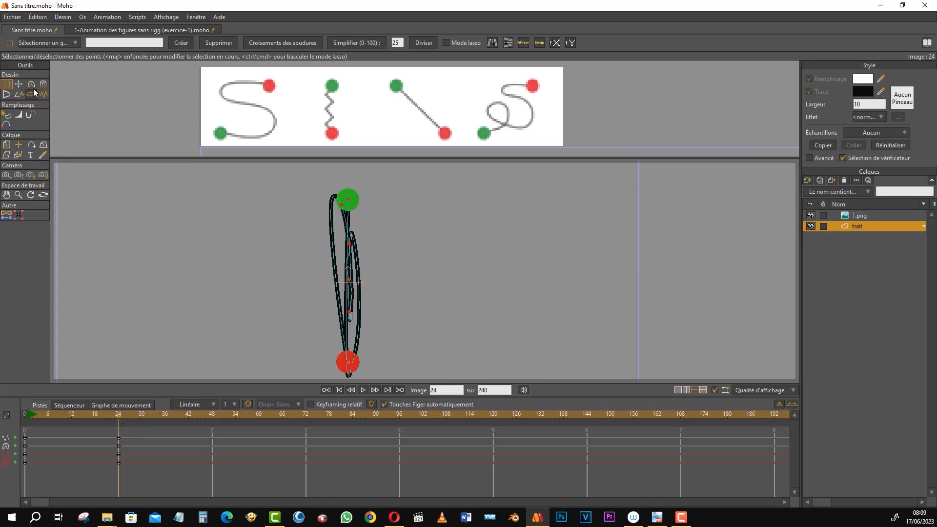
pyautogui.click(18, 84)
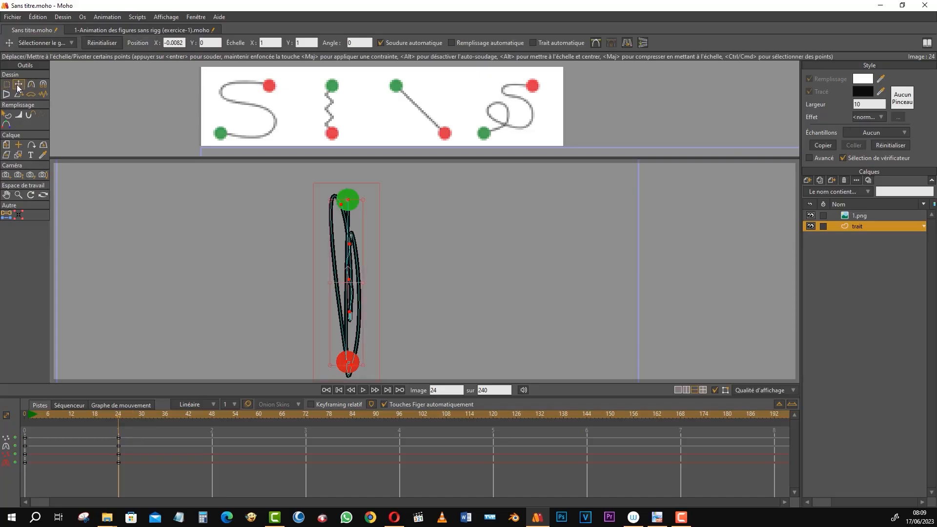
pyautogui.click(9, 87)
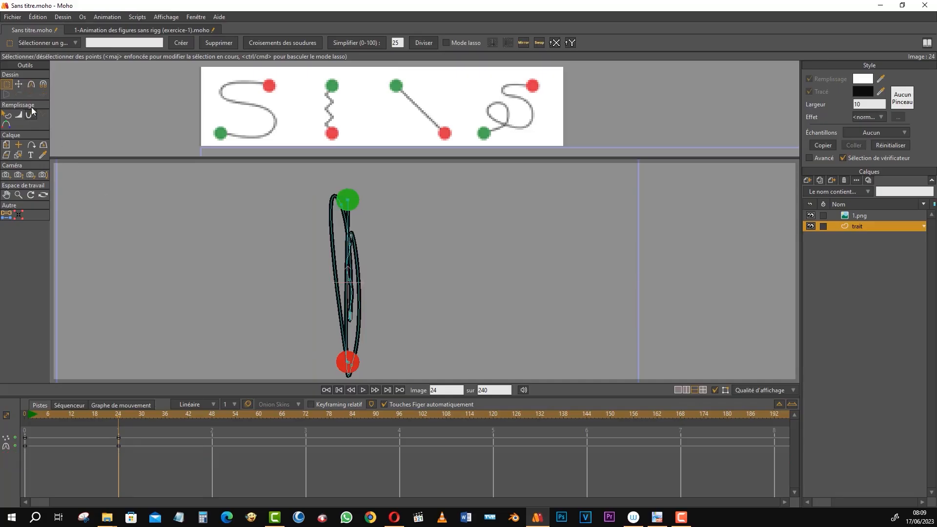
pyautogui.click(19, 84)
pyautogui.moveTo(341, 207)
pyautogui.mouseDown()
pyautogui.moveTo(323, 323)
pyautogui.moveTo(334, 348)
pyautogui.moveTo(359, 342)
pyautogui.moveTo(376, 305)
pyautogui.moveTo(373, 256)
pyautogui.moveTo(352, 230)
pyautogui.mouseUp()
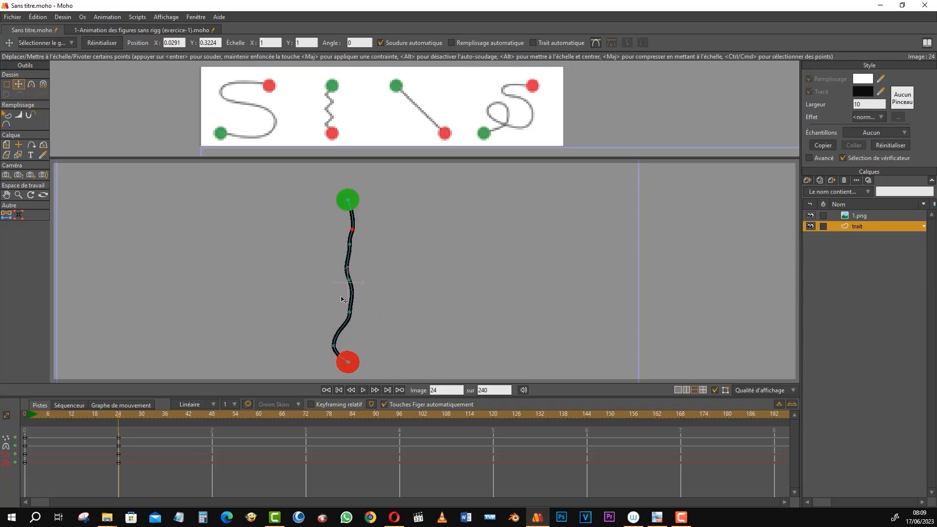
pyautogui.moveTo(333, 345); pyautogui.dragTo(332, 337)
pyautogui.moveTo(333, 337); pyautogui.dragTo(372, 303)
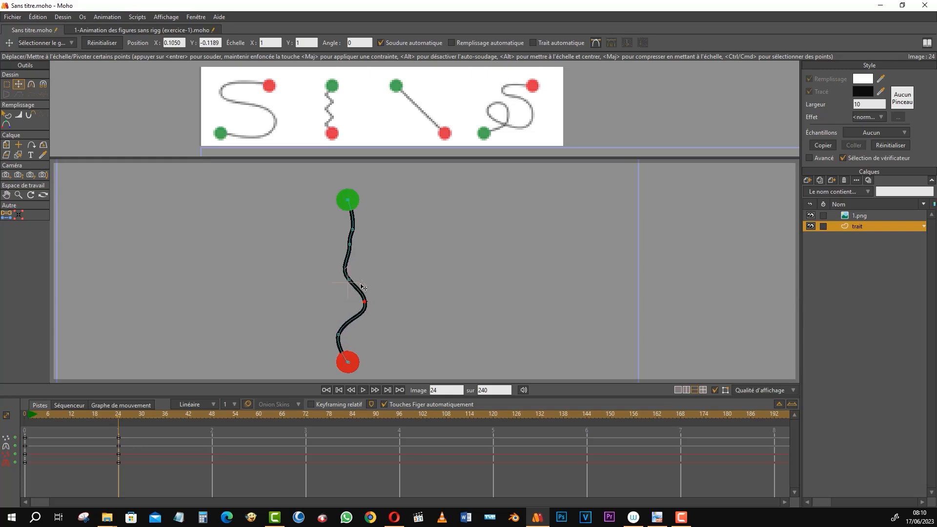
pyautogui.moveTo(345, 269); pyautogui.dragTo(354, 238)
pyautogui.click(340, 219)
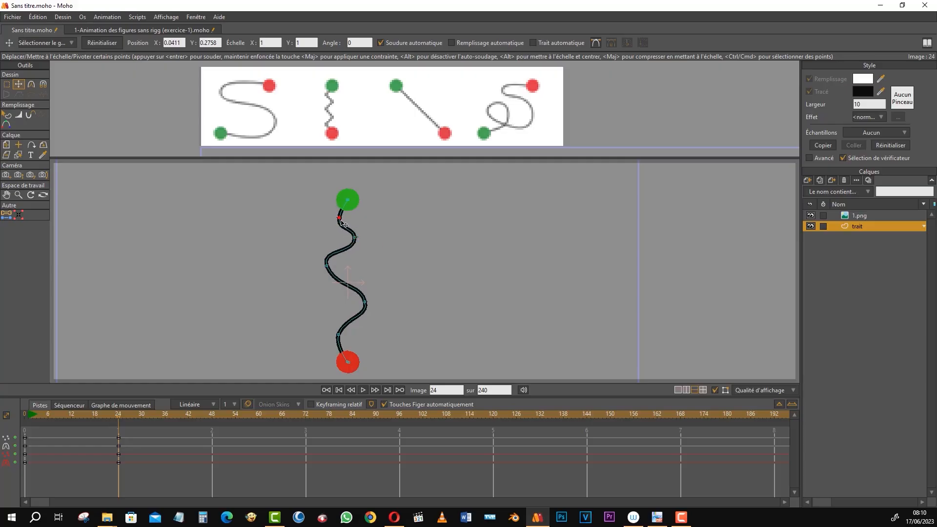
# Even out the waves at frame 24 by adjusting the bend points' spacing and sideways offset between the dots.
pyautogui.moveTo(327, 267); pyautogui.dragTo(334, 272)
pyautogui.moveTo(365, 306); pyautogui.dragTo(359, 308)
pyautogui.moveTo(335, 268); pyautogui.dragTo(334, 281)
pyautogui.moveTo(355, 240); pyautogui.dragTo(361, 259)
pyautogui.moveTo(344, 220); pyautogui.dragTo(340, 222)
pyautogui.moveTo(358, 257); pyautogui.dragTo(358, 255)
pyautogui.moveTo(359, 308); pyautogui.dragTo(356, 305)
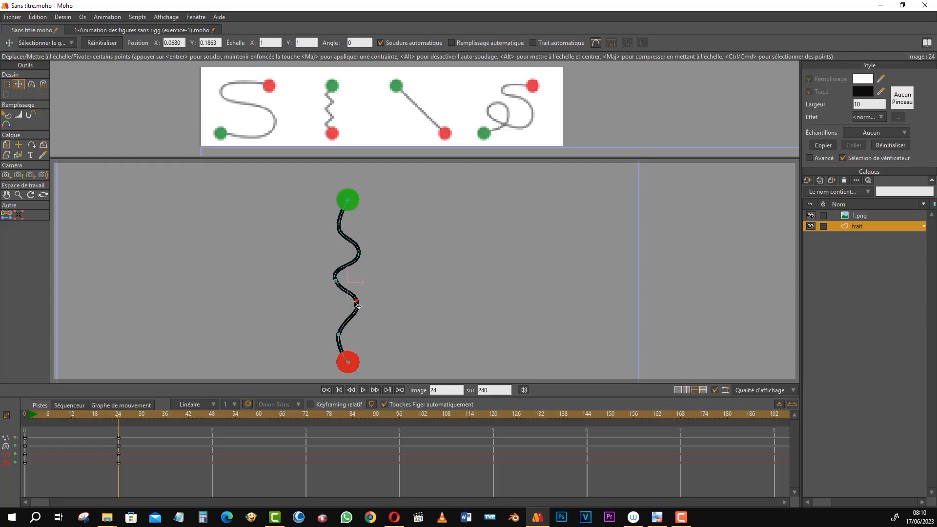
# Lower the five bend points slightly at frame 24 so the waves are spread more regularly between the dots.
pyautogui.moveTo(338, 336); pyautogui.dragTo(336, 340)
pyautogui.moveTo(360, 302); pyautogui.dragTo(363, 310)
pyautogui.moveTo(335, 279); pyautogui.dragTo(335, 281)
pyautogui.moveTo(359, 251); pyautogui.dragTo(338, 338)
pyautogui.moveTo(338, 284); pyautogui.dragTo(338, 292)
pyautogui.moveTo(355, 252); pyautogui.dragTo(355, 258)
pyautogui.moveTo(339, 223); pyautogui.dragTo(338, 228)
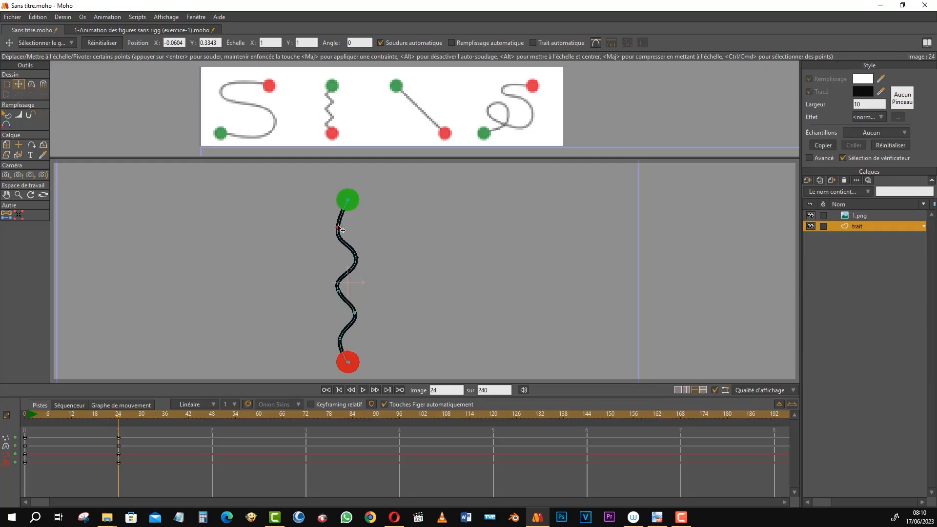
# Select the five bend points at frame 24 and set their curvature to 0 for a sharp zigzag.
pyautogui.click(6, 85)
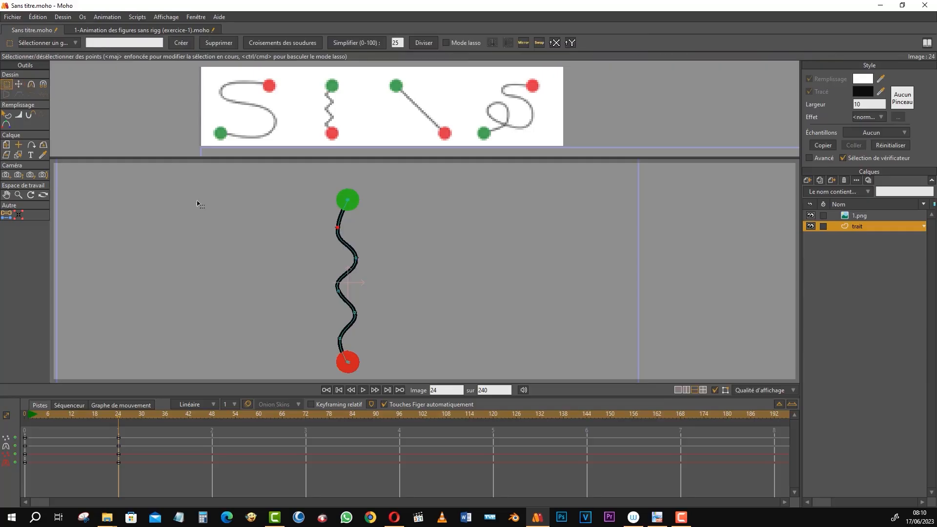
pyautogui.moveTo(308, 224); pyautogui.dragTo(375, 348)
pyautogui.click(32, 84)
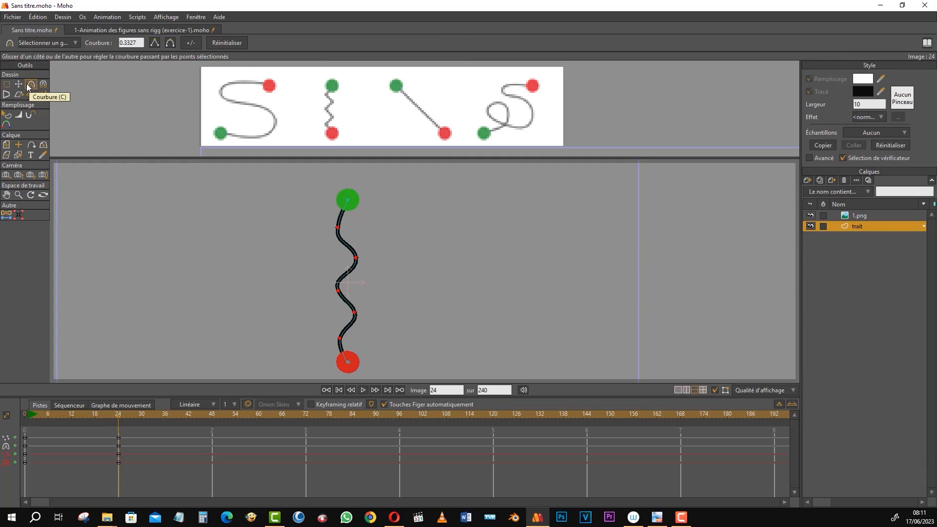
pyautogui.click(155, 44)
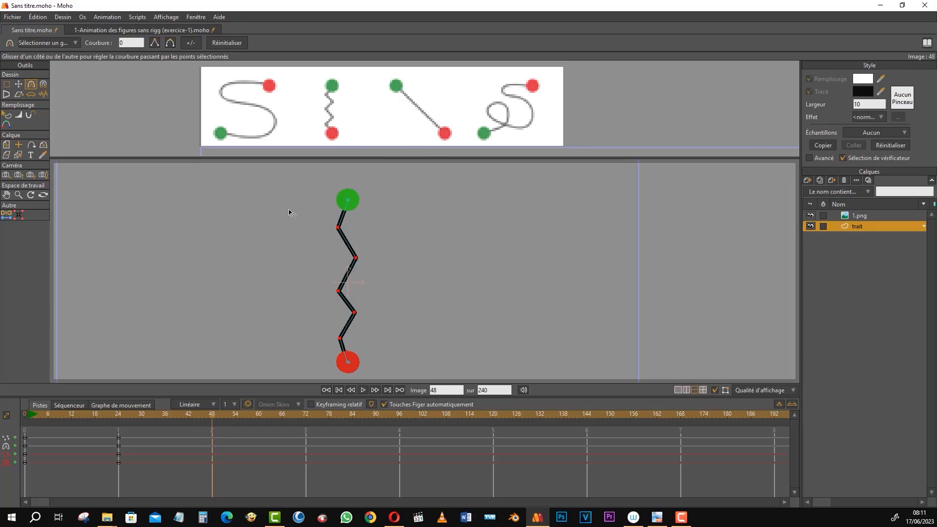
# At frame 48, turn on Onion Skins and move the green dot horizontally outward to X about -0.325.
pyautogui.click(6, 83)
pyautogui.click(339, 196)
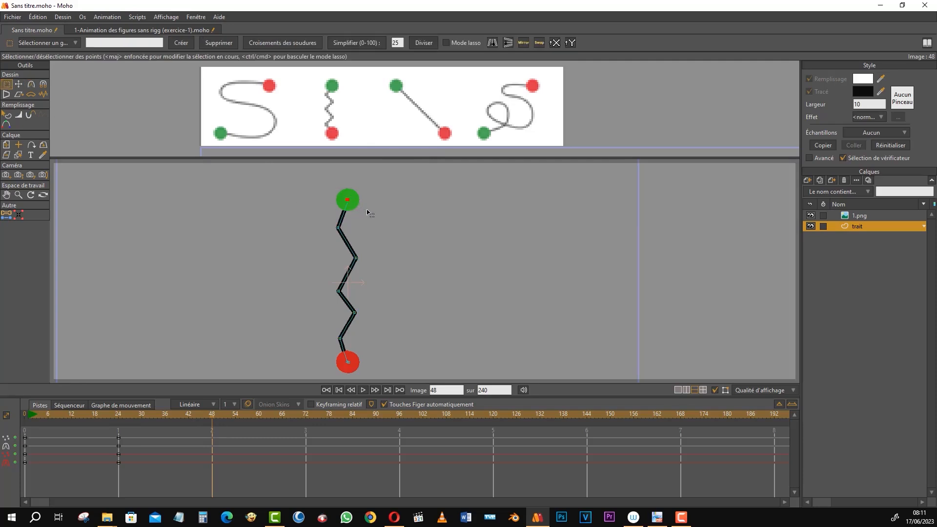
pyautogui.click(18, 84)
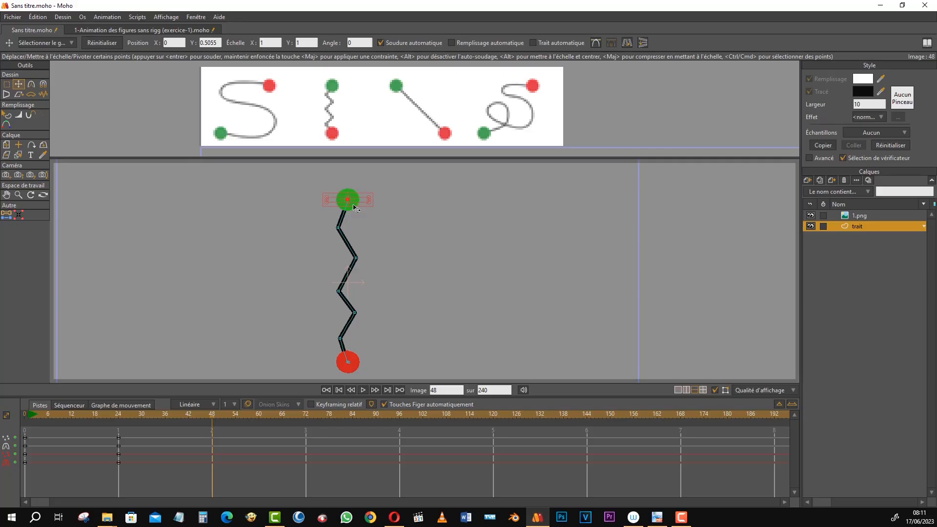
pyautogui.click(247, 404)
pyautogui.moveTo(351, 203); pyautogui.dragTo(299, 212)
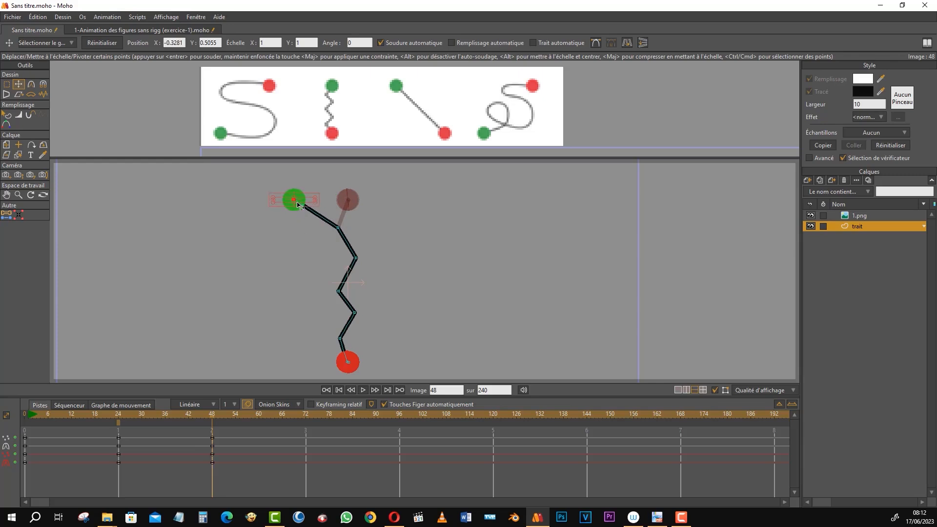
pyautogui.moveTo(300, 204); pyautogui.dragTo(300, 205)
# Copy the green dot's X position to the red dot at frame 48 and remove the minus sign, giving 0.3251.
pyautogui.moveTo(184, 41); pyautogui.dragTo(156, 43)
pyautogui.hotkey('ctrl', 'c')
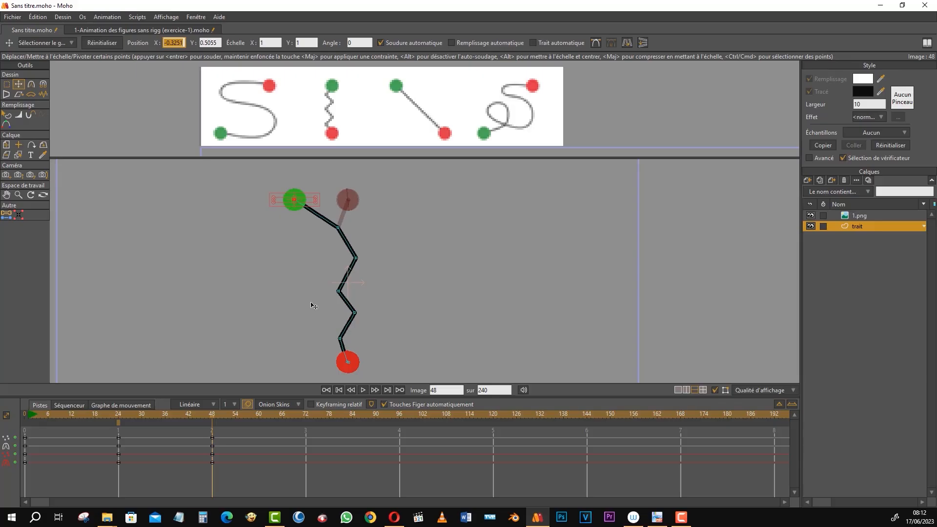
pyautogui.click(7, 84)
pyautogui.click(327, 357)
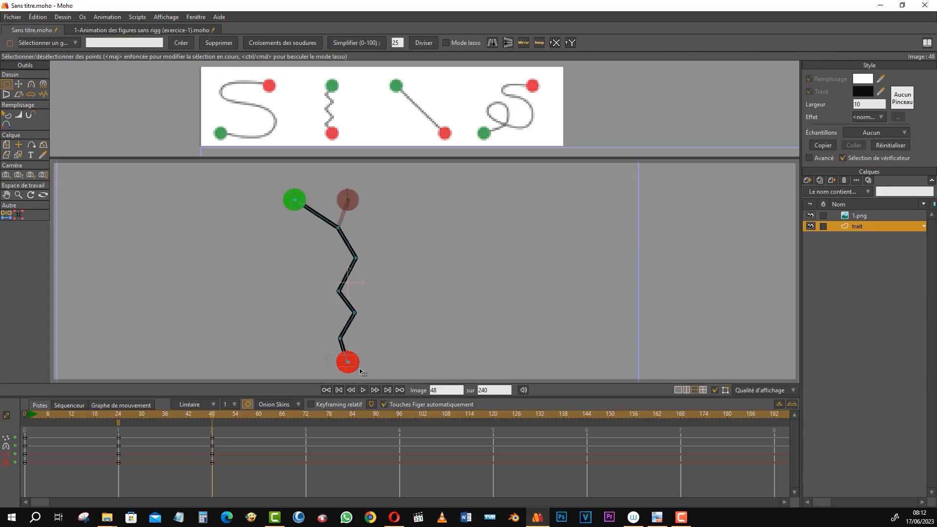
pyautogui.click(18, 84)
pyautogui.click(176, 43)
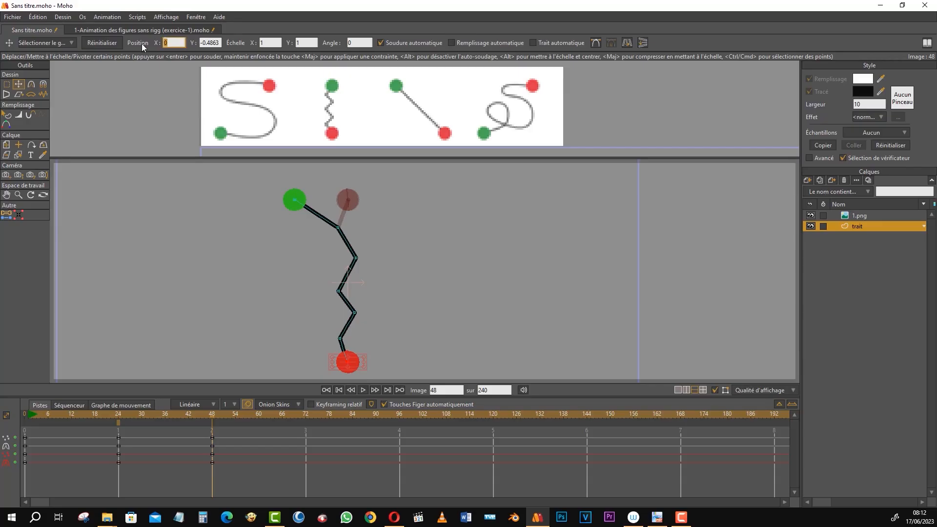
pyautogui.hotkey('ctrl', 'v')
pyautogui.press('Return')
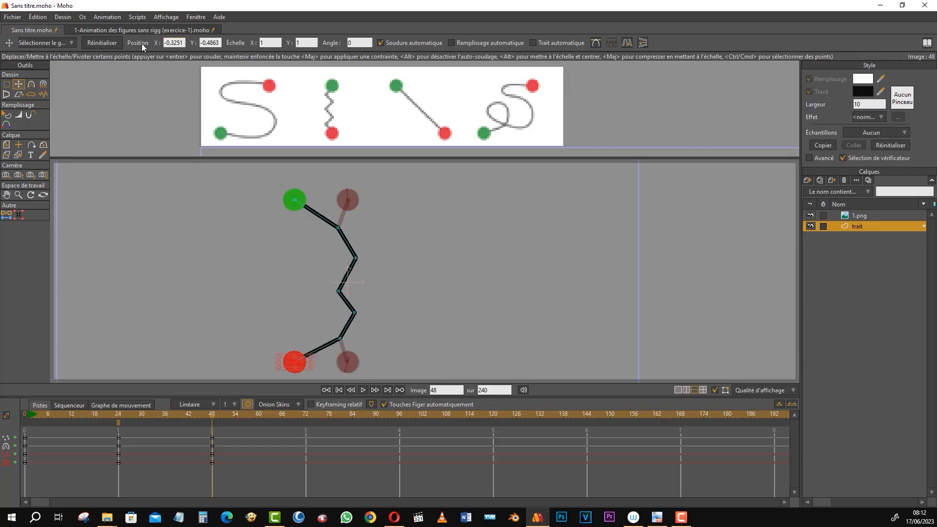
pyautogui.click(167, 43)
pyautogui.moveTo(165, 43); pyautogui.dragTo(171, 44)
pyautogui.press('BackSpace')
pyautogui.press('Return')
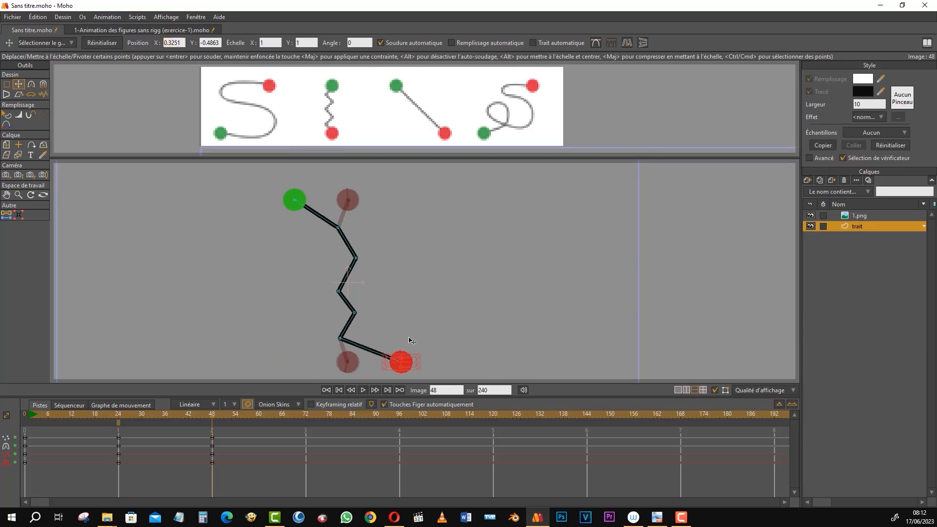
# Move the zigzag's bend points at frame 48 onto a straight diagonal between the green and red dots.
pyautogui.click(11, 87)
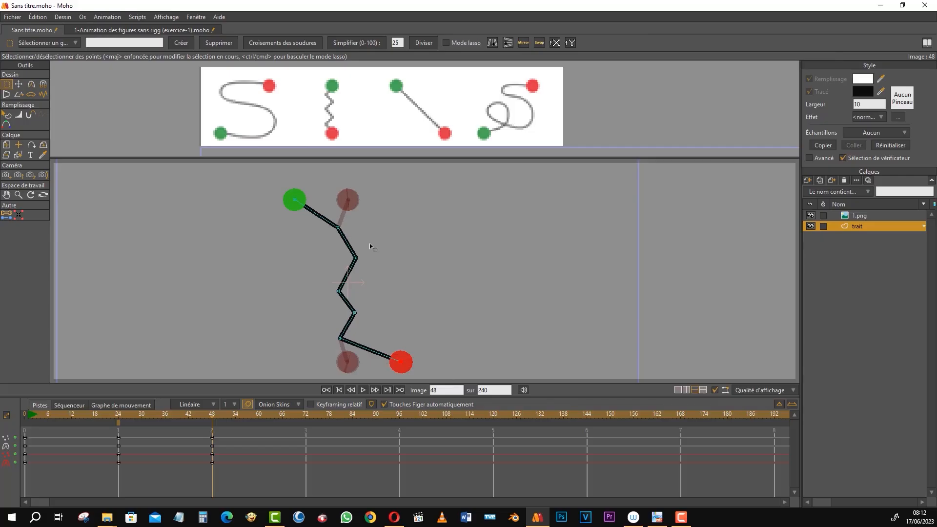
pyautogui.click(18, 84)
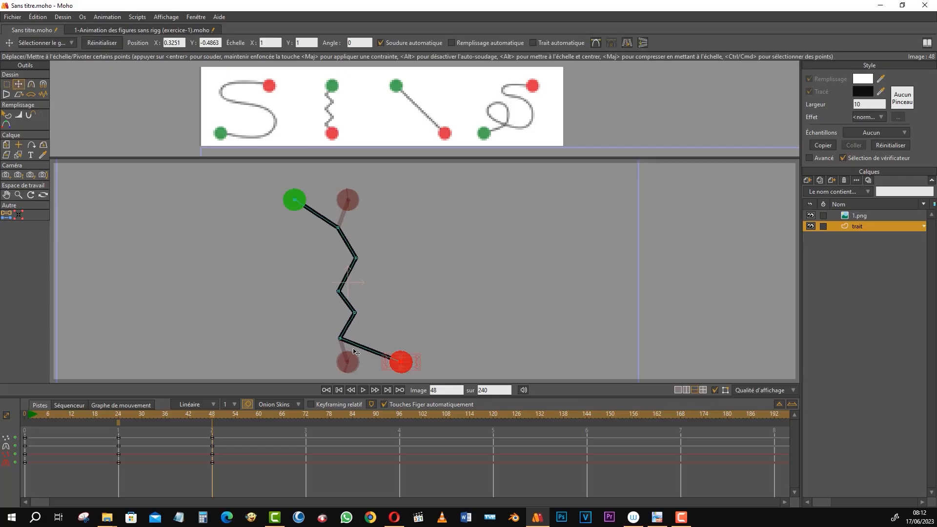
pyautogui.click(340, 338)
pyautogui.moveTo(340, 339); pyautogui.dragTo(376, 332)
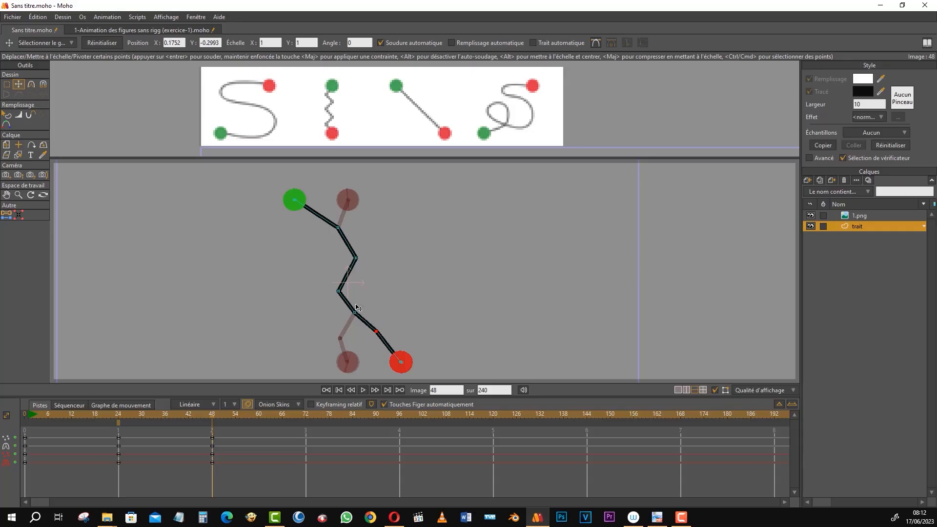
pyautogui.moveTo(355, 257)
pyautogui.mouseDown()
pyautogui.moveTo(328, 250)
pyautogui.moveTo(306, 218)
pyautogui.mouseUp()
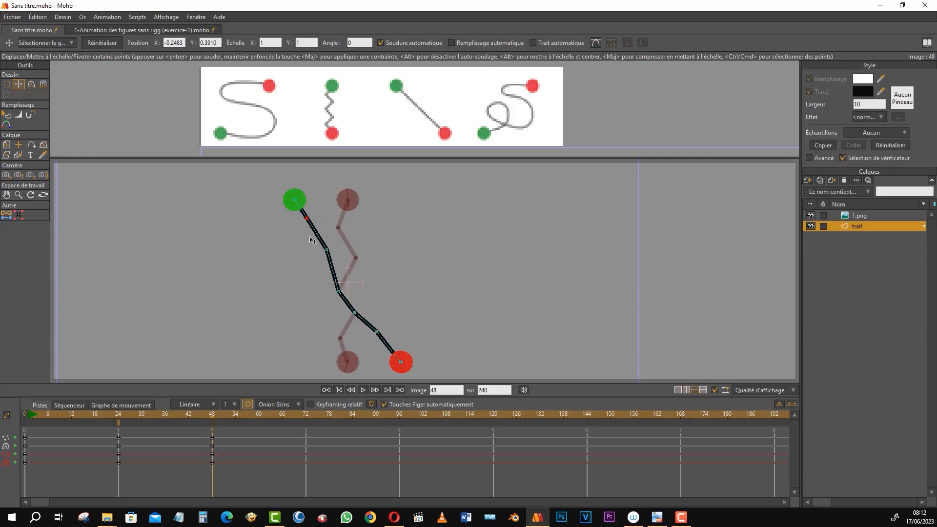
pyautogui.click(326, 250)
pyautogui.moveTo(327, 252)
pyautogui.mouseDown()
pyautogui.moveTo(340, 298)
pyautogui.moveTo(349, 308)
pyautogui.moveTo(345, 286)
pyautogui.moveTo(379, 332)
pyautogui.mouseUp()
pyautogui.click(354, 312)
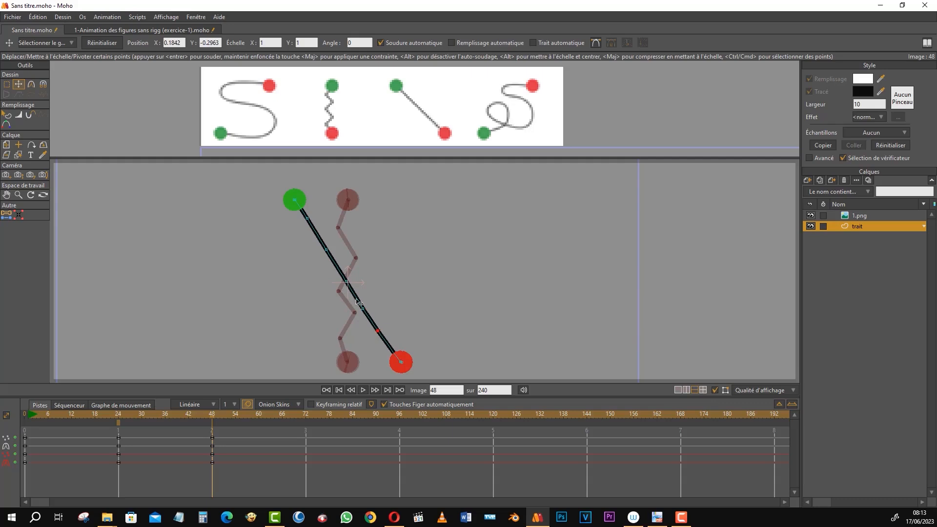
# Fine-tune the intermediate points at frame 48 so they sit evenly along the diagonal.
pyautogui.click(326, 249)
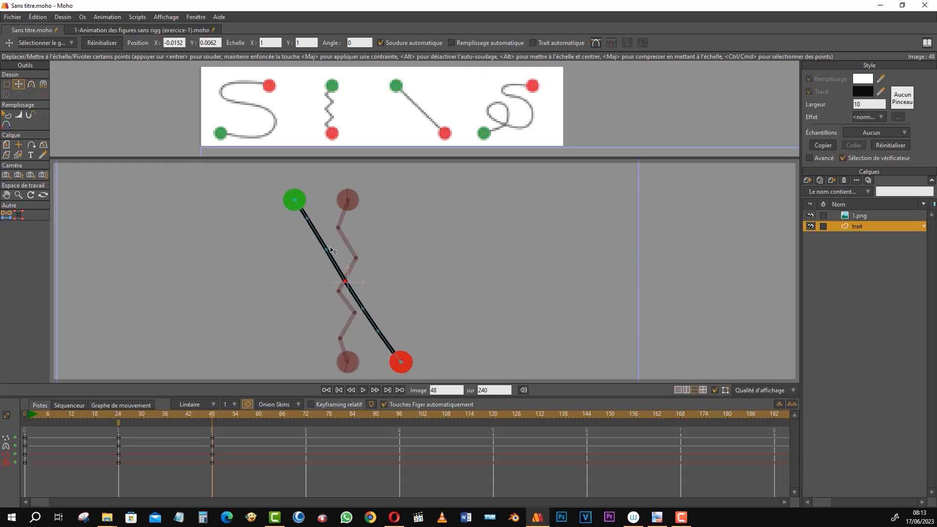
pyautogui.click(308, 221)
pyautogui.click(309, 222)
pyautogui.click(328, 250)
pyautogui.click(346, 282)
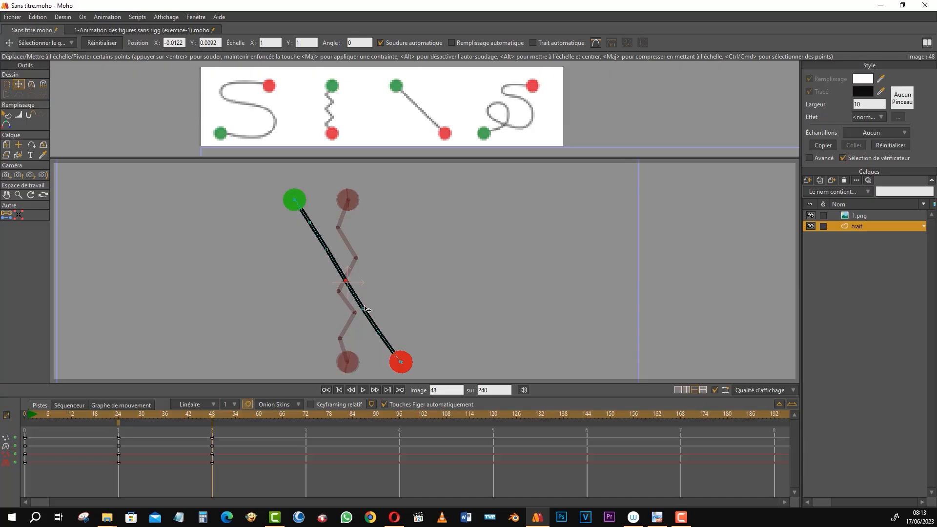
pyautogui.click(378, 332)
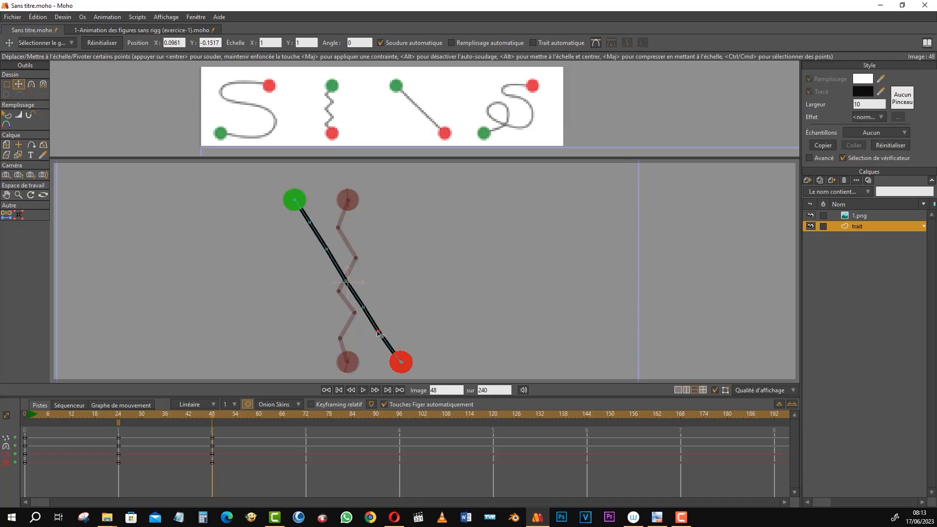
pyautogui.moveTo(378, 332); pyautogui.dragTo(379, 332)
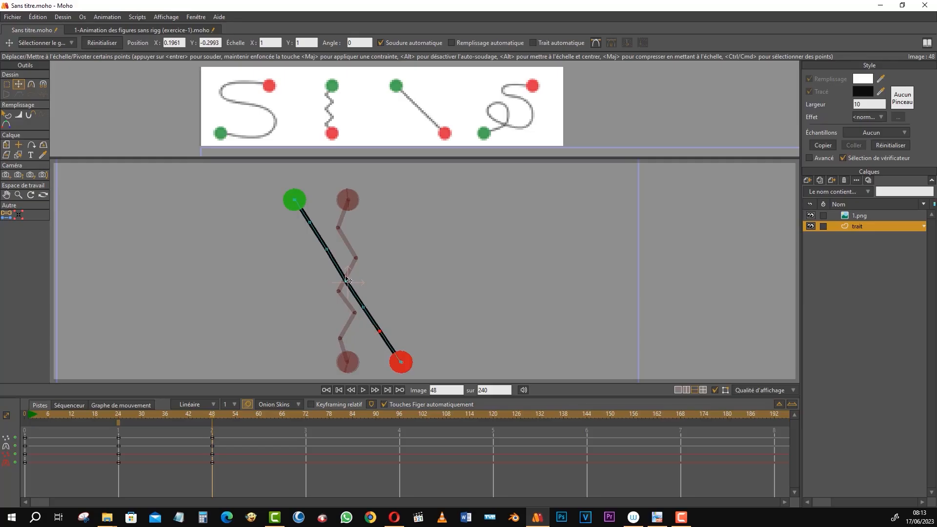
pyautogui.click(325, 250)
pyautogui.moveTo(310, 224); pyautogui.dragTo(312, 228)
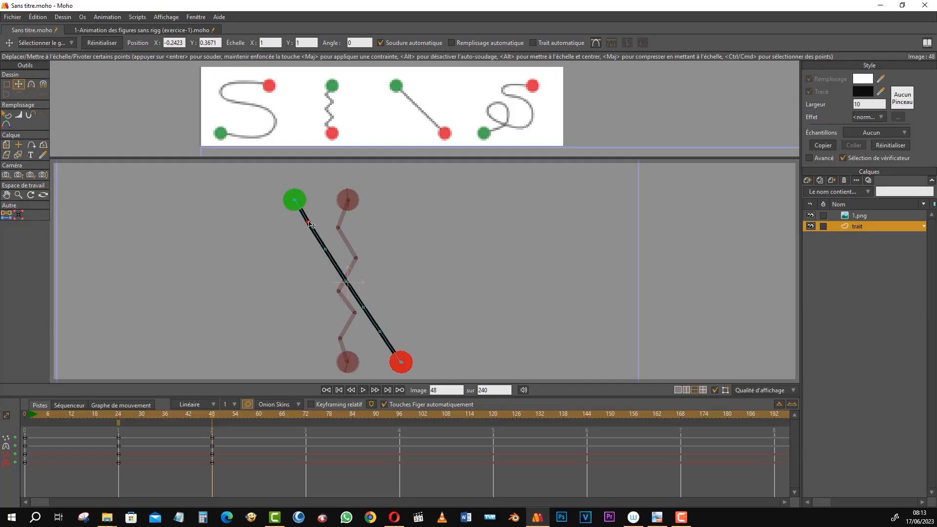
pyautogui.moveTo(326, 250); pyautogui.dragTo(332, 255)
pyautogui.click(347, 281)
pyautogui.click(364, 306)
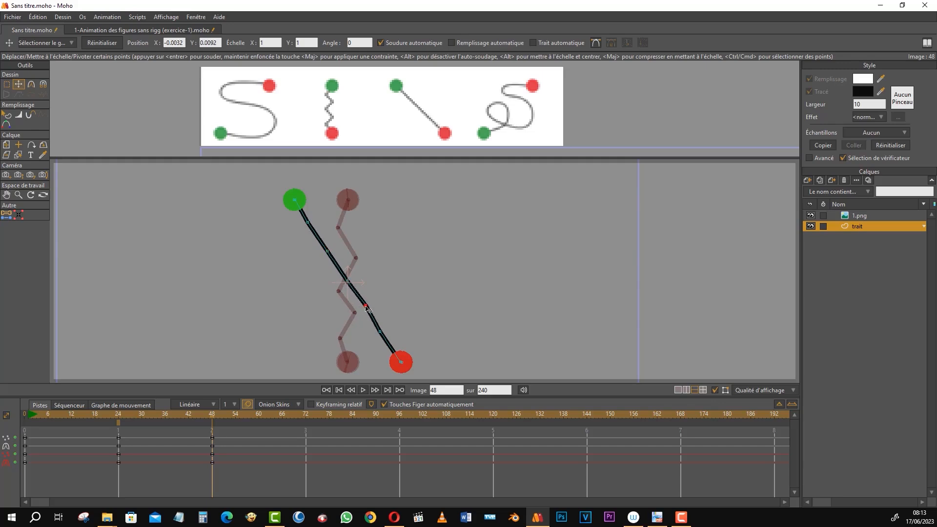
pyautogui.click(381, 332)
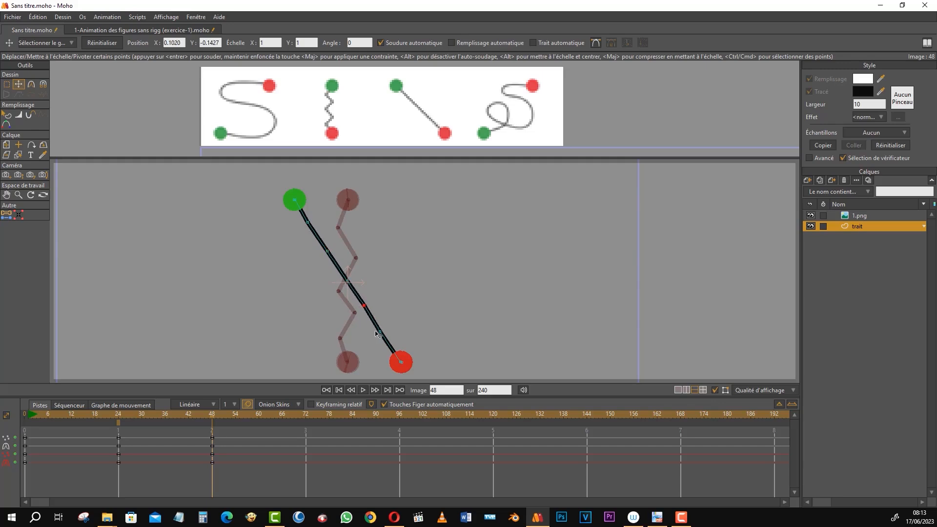
pyautogui.click(382, 334)
# Select the five intermediate points at frame 48, shift them together onto the diagonal, and clear the selection.
pyautogui.click(6, 84)
pyautogui.moveTo(352, 268); pyautogui.dragTo(363, 280)
pyautogui.moveTo(288, 218); pyautogui.dragTo(390, 338)
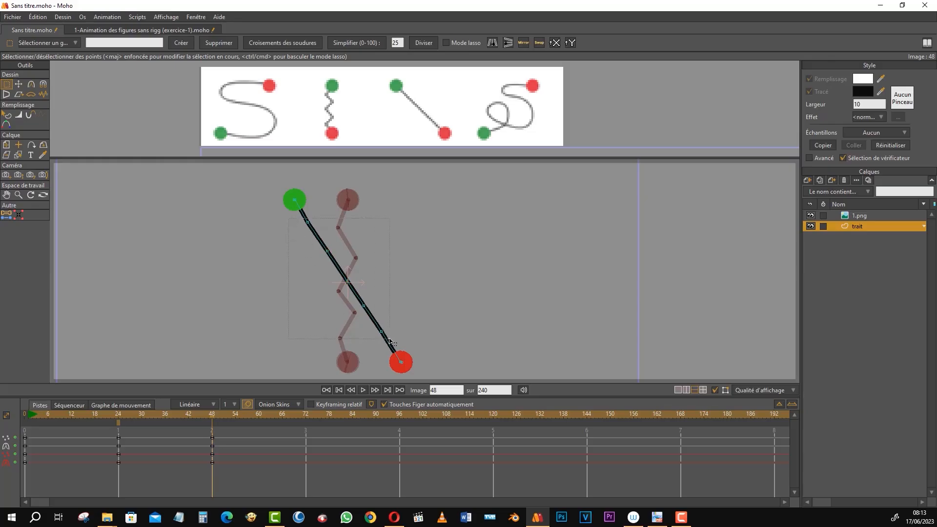
pyautogui.click(19, 83)
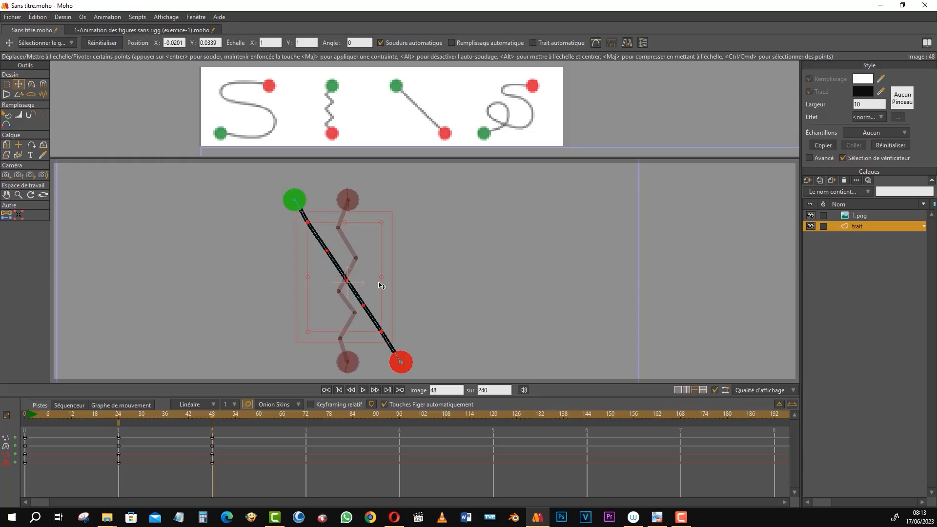
pyautogui.moveTo(379, 285)
pyautogui.mouseDown()
pyautogui.moveTo(393, 285)
pyautogui.moveTo(369, 283)
pyautogui.moveTo(392, 289)
pyautogui.moveTo(367, 289)
pyautogui.mouseUp()
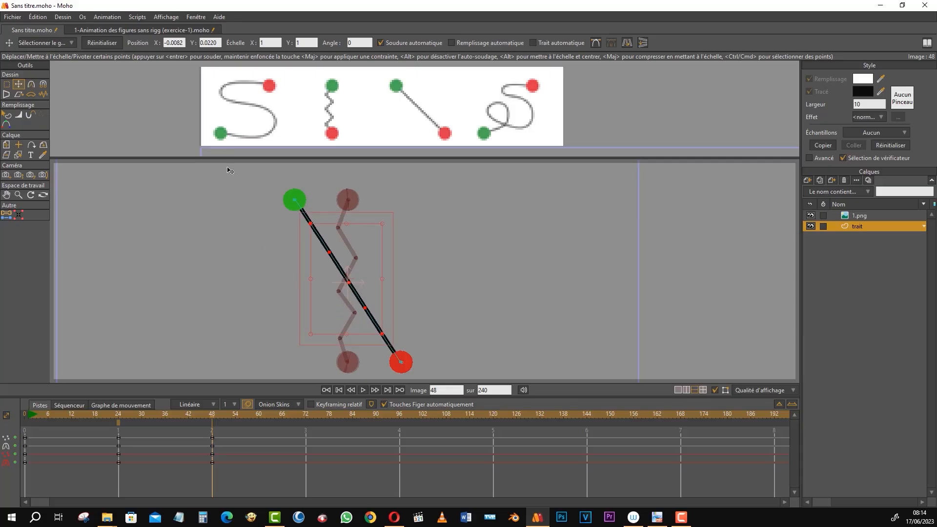
pyautogui.click(3, 87)
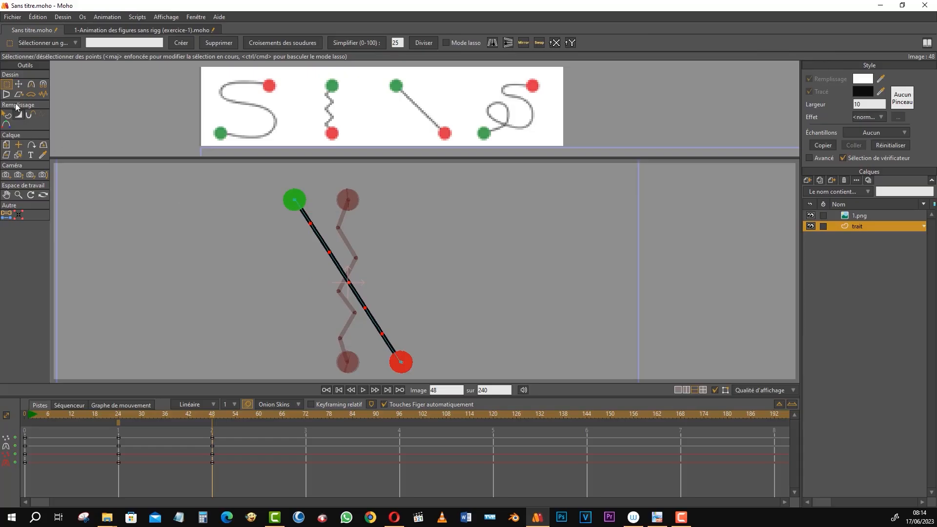
pyautogui.click(118, 228)
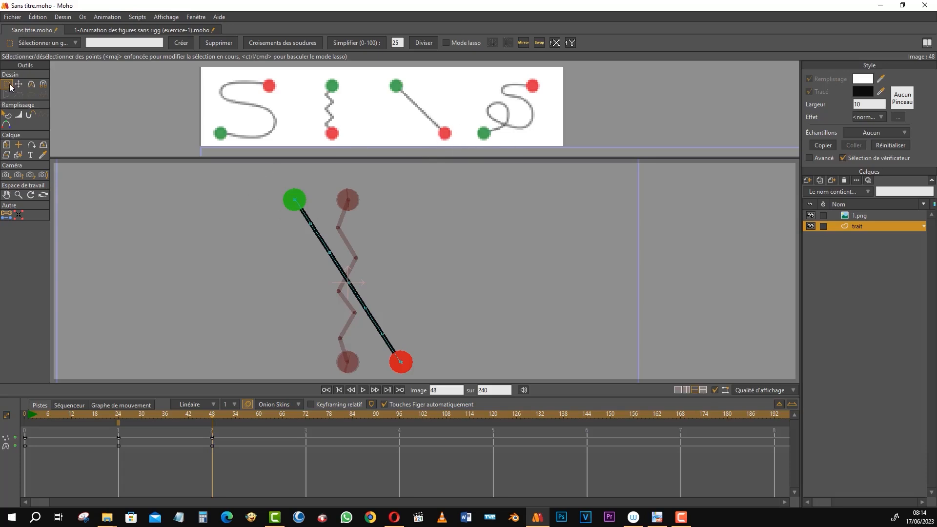
# At frame 72, move the green dot straight down to Y about -0.479.
pyautogui.click(305, 415)
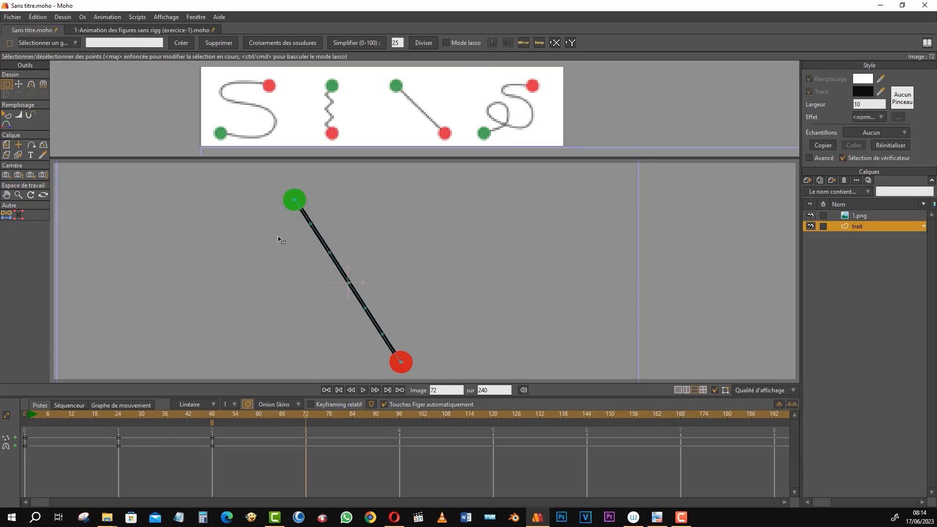
pyautogui.moveTo(310, 208); pyautogui.dragTo(313, 210)
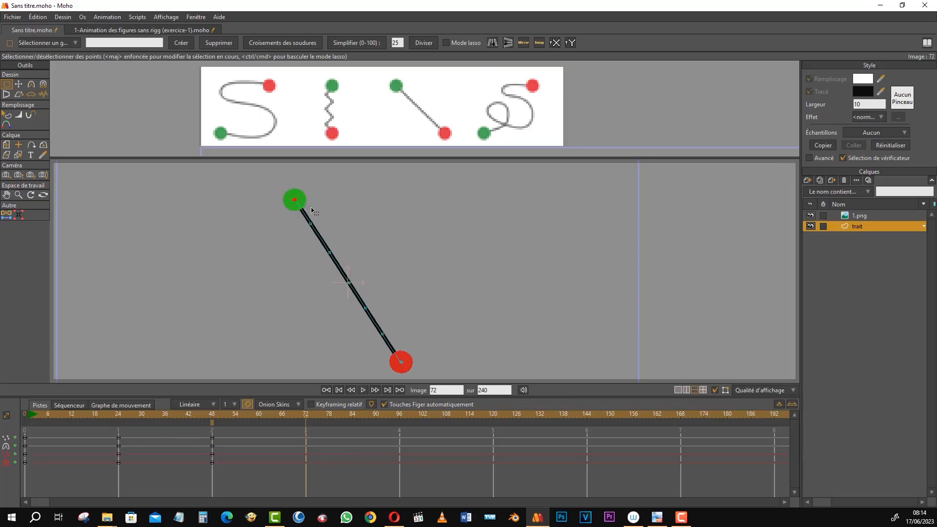
pyautogui.click(18, 84)
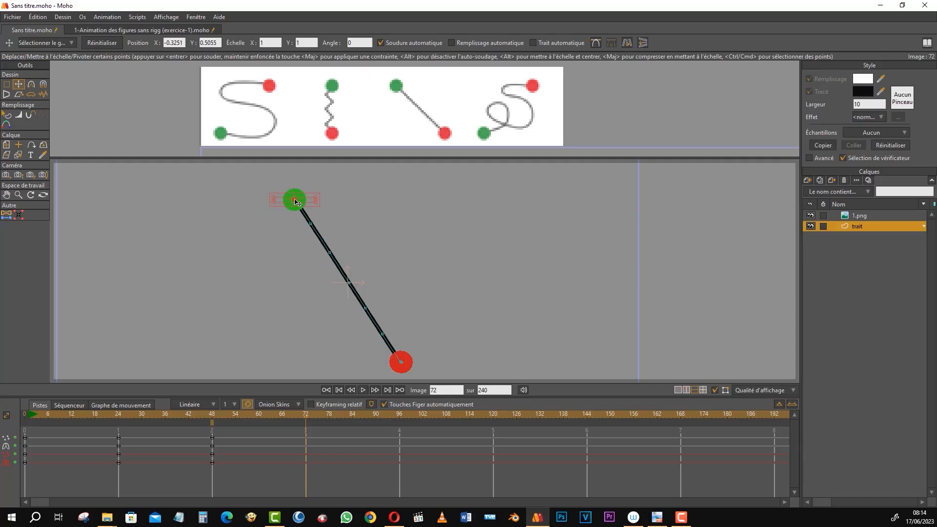
pyautogui.moveTo(295, 202); pyautogui.dragTo(299, 363)
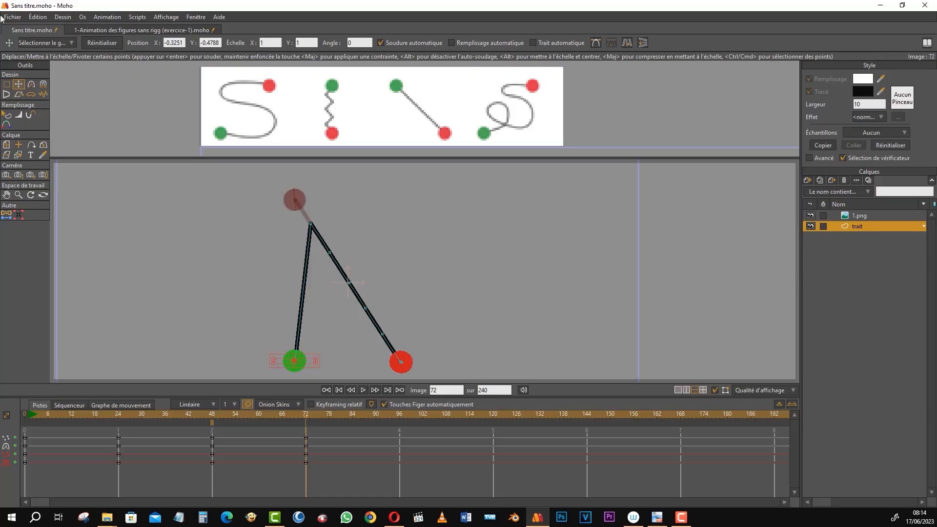
# Move the red dot at frame 72 up and outward to about X 0.486, Y 0.501.
pyautogui.click(6, 84)
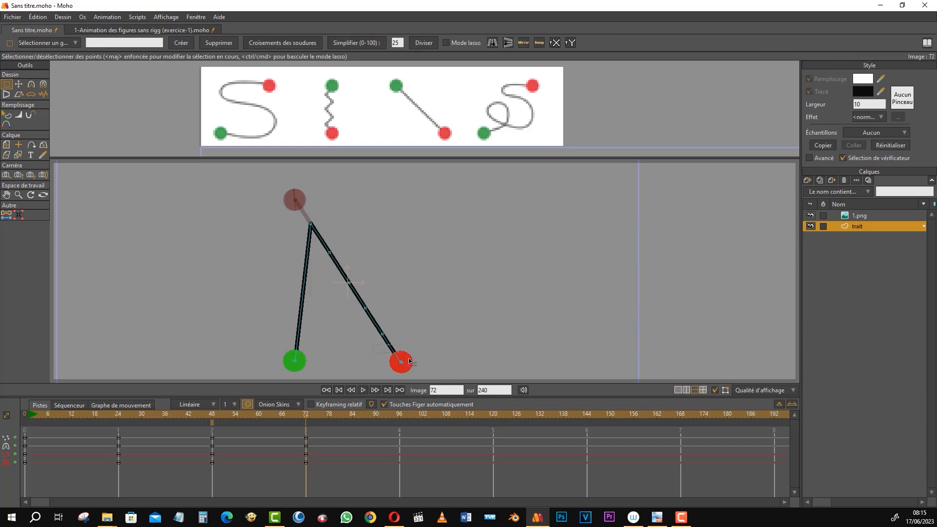
pyautogui.click(19, 84)
pyautogui.click(401, 362)
pyautogui.moveTo(401, 363)
pyautogui.mouseDown()
pyautogui.moveTo(397, 201)
pyautogui.moveTo(428, 205)
pyautogui.mouseUp()
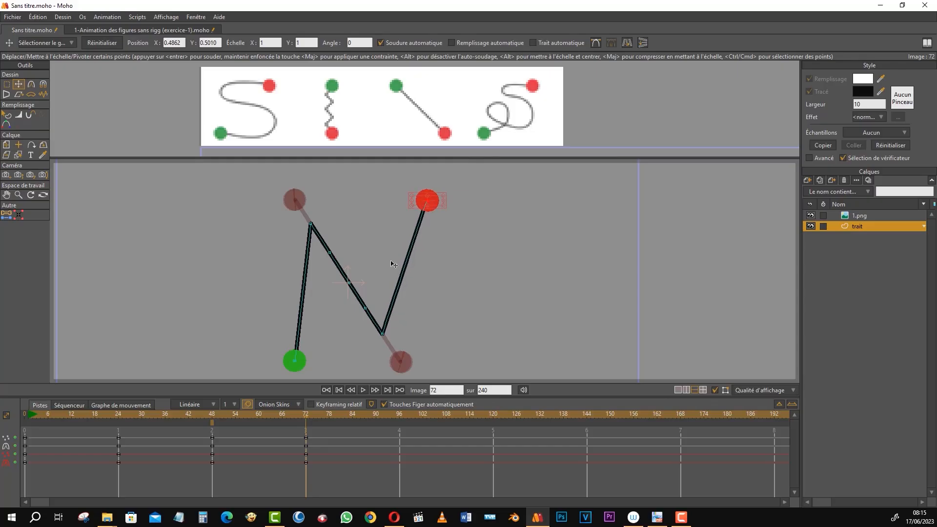
# At frame 72, reposition the five intermediate points to rough out the angular skeleton of the looped S.
pyautogui.click(9, 85)
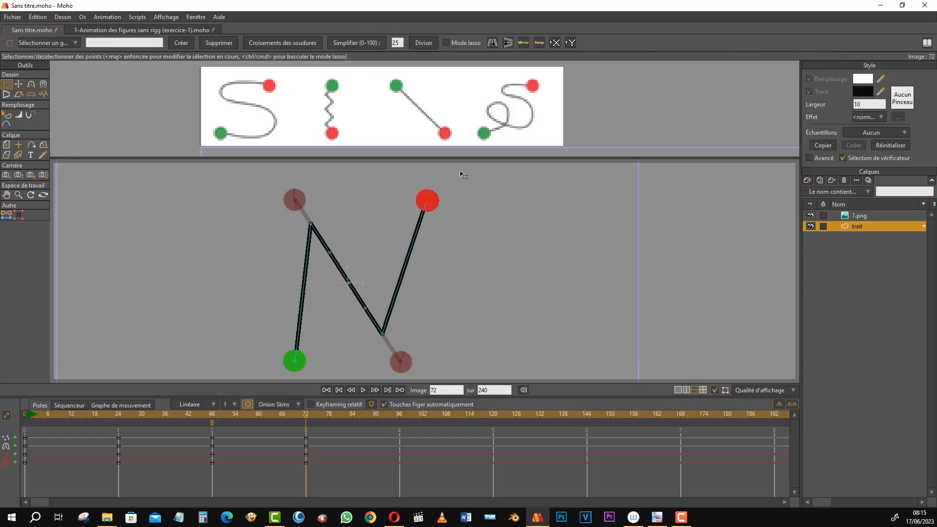
pyautogui.moveTo(383, 334); pyautogui.dragTo(372, 310)
pyautogui.click(19, 84)
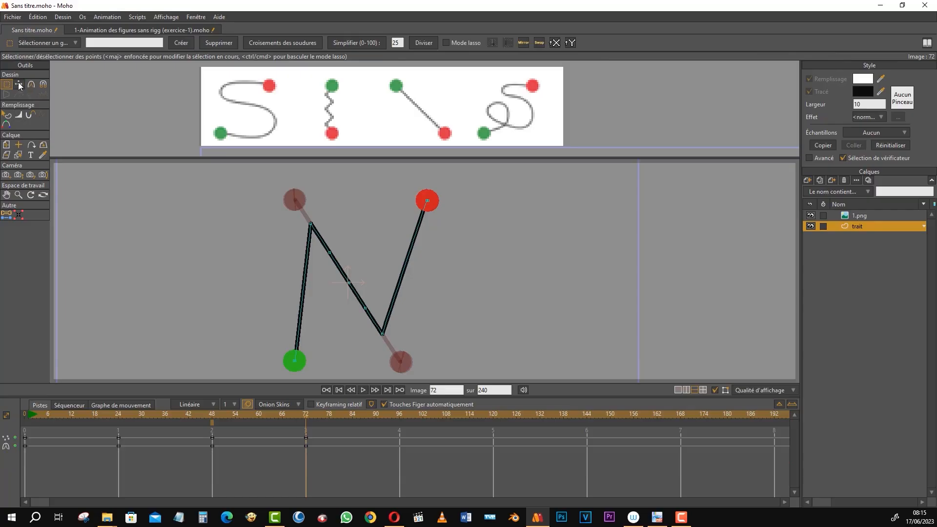
pyautogui.moveTo(384, 338)
pyautogui.mouseDown()
pyautogui.moveTo(373, 205)
pyautogui.moveTo(367, 211)
pyautogui.mouseUp()
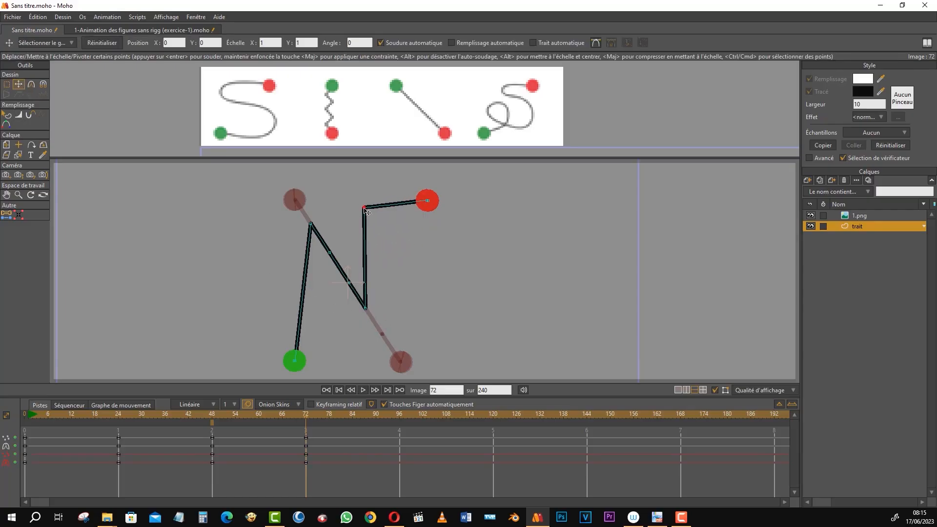
pyautogui.moveTo(366, 312); pyautogui.dragTo(421, 244)
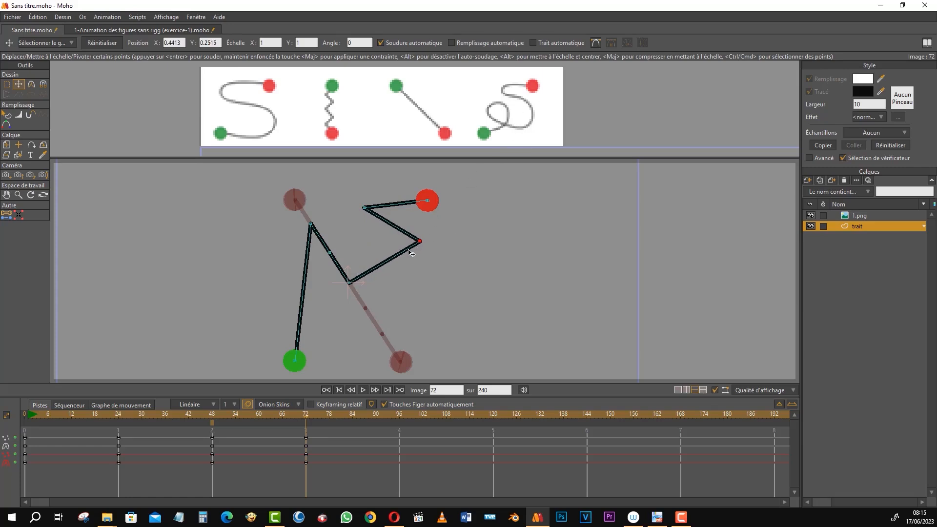
pyautogui.moveTo(349, 285); pyautogui.dragTo(416, 323)
pyautogui.moveTo(335, 256); pyautogui.dragTo(310, 299)
pyautogui.moveTo(311, 226); pyautogui.dragTo(354, 259)
# Fine-tune the looped S corner points at frame 72, placing the lower-right bend at about X 0.402, Y -0.388.
pyautogui.click(365, 209)
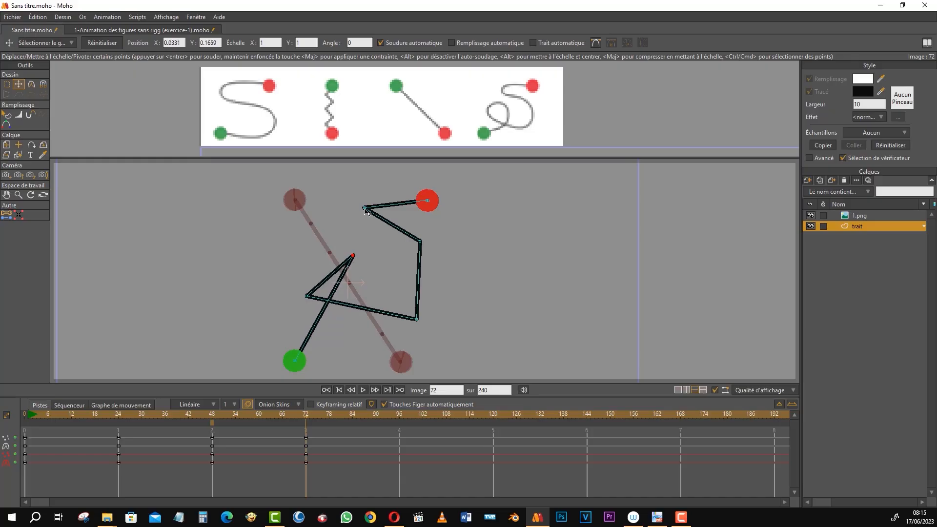
pyautogui.moveTo(365, 208); pyautogui.dragTo(362, 203)
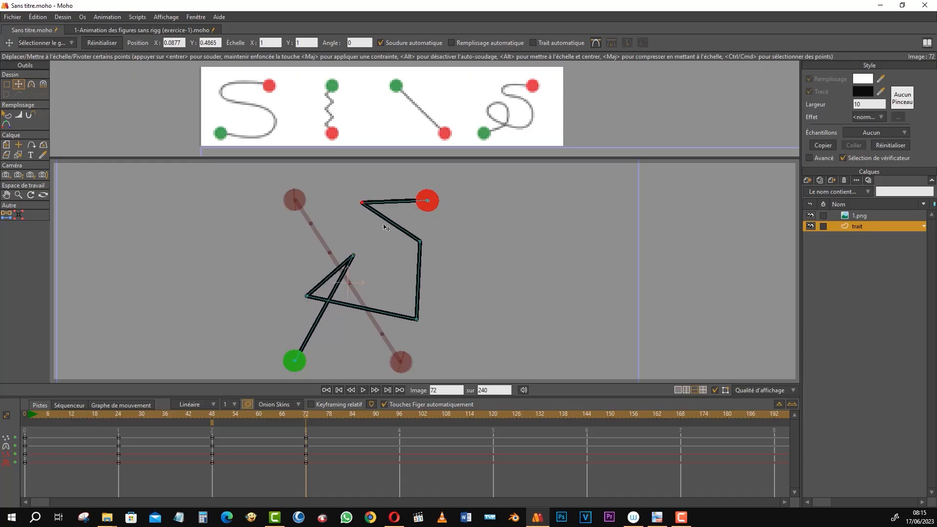
pyautogui.moveTo(423, 245); pyautogui.dragTo(418, 255)
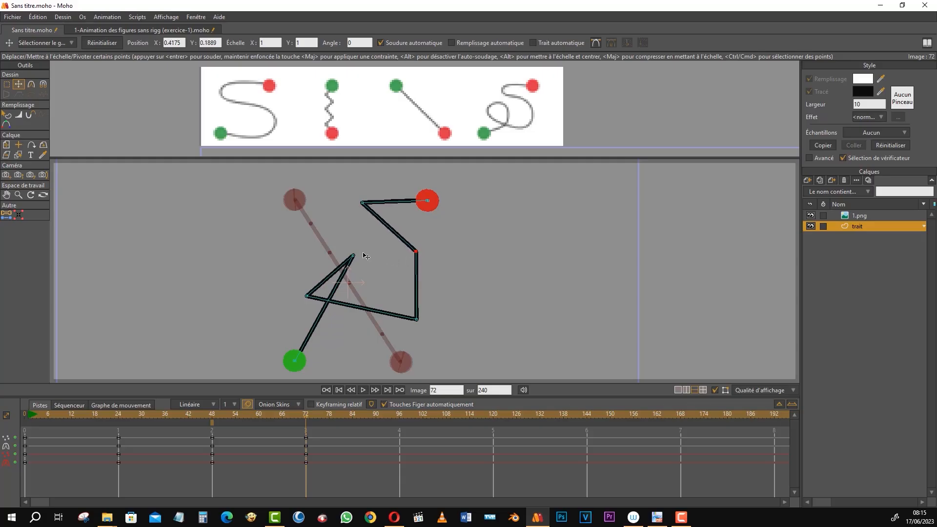
pyautogui.moveTo(355, 258); pyautogui.dragTo(353, 259)
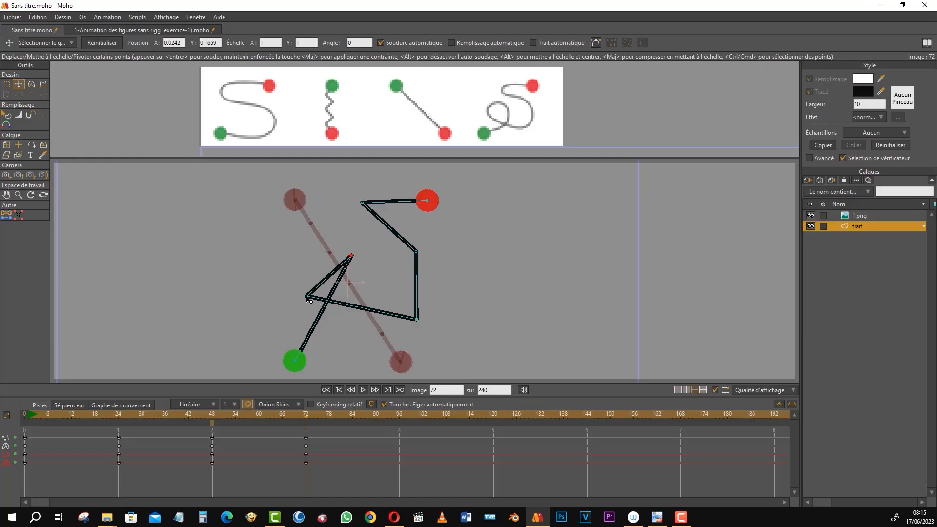
pyautogui.moveTo(309, 300); pyautogui.dragTo(300, 284)
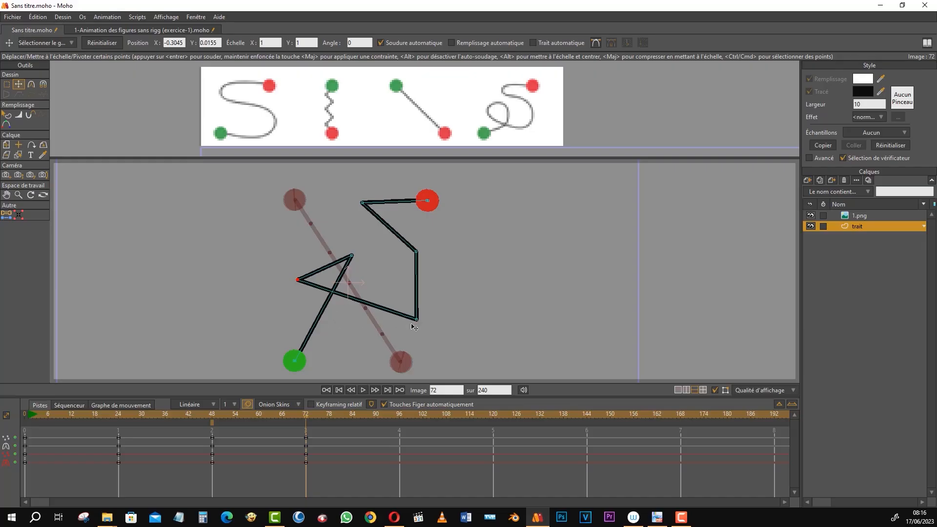
pyautogui.moveTo(417, 320); pyautogui.dragTo(414, 347)
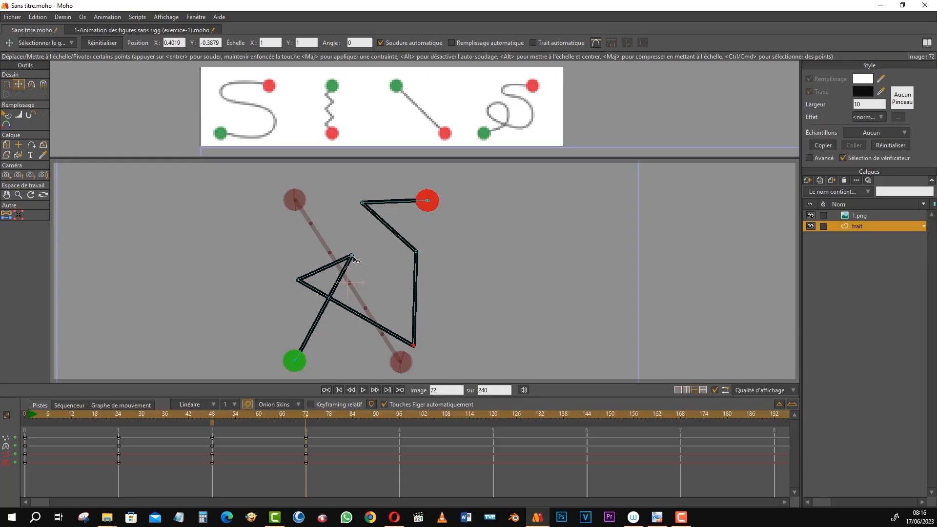
pyautogui.moveTo(355, 260); pyautogui.dragTo(356, 255)
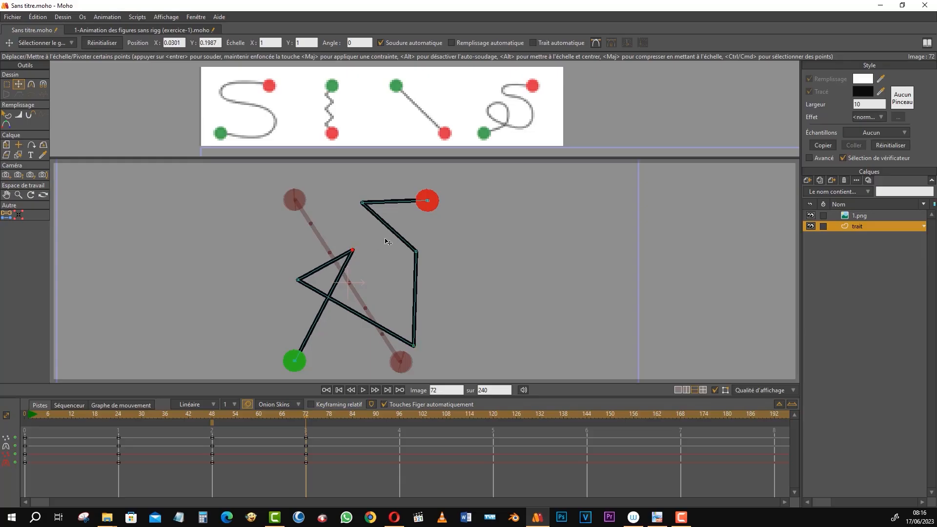
# Select the five intermediate points at frame 72 and smooth them to a curvature of 0.30.
pyautogui.click(7, 84)
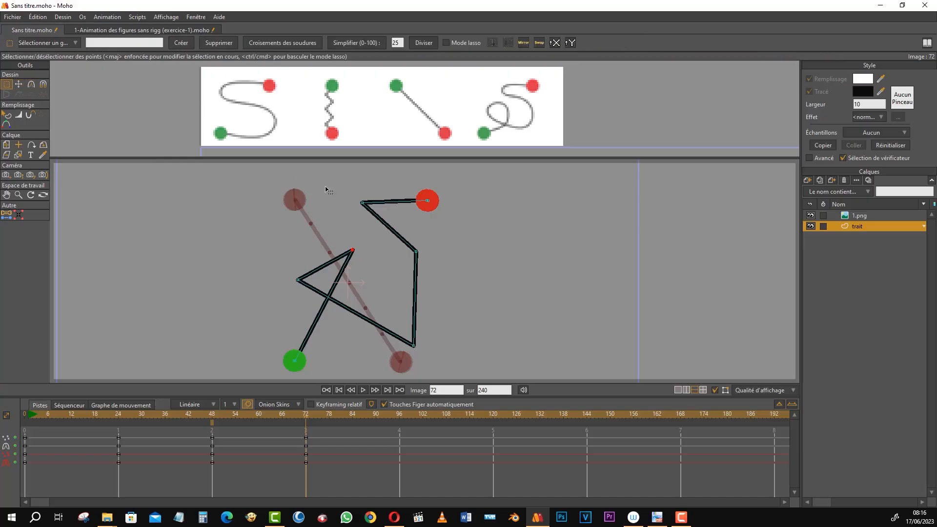
pyautogui.moveTo(376, 303); pyautogui.dragTo(376, 303)
pyautogui.moveTo(393, 237); pyautogui.dragTo(441, 356)
pyautogui.click(33, 85)
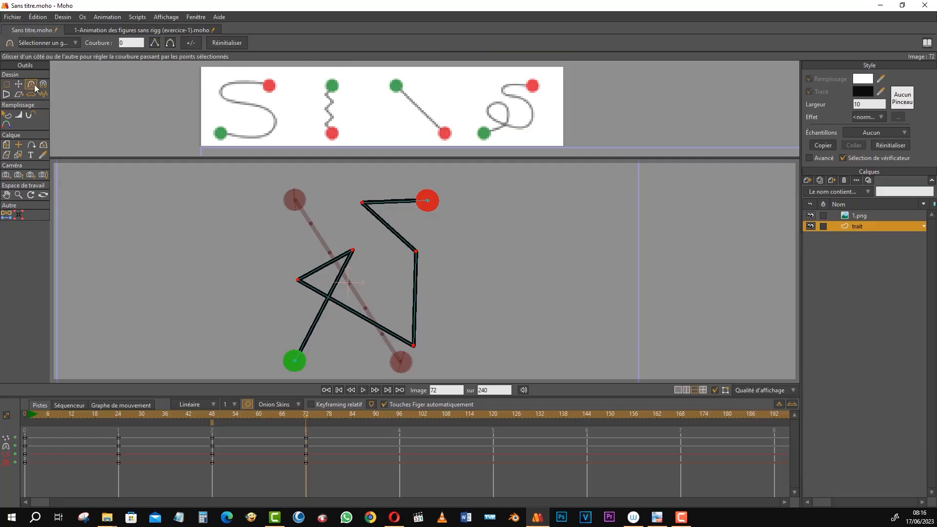
pyautogui.click(170, 43)
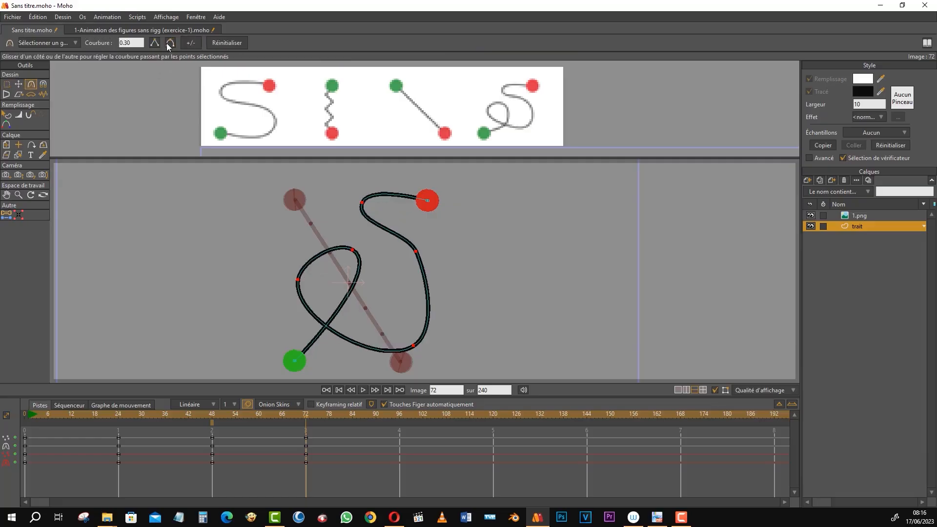
# Clear the selection, nudge the loop's left and the lower-right points inward, and adjust the middle point on the S's right side.
pyautogui.click(9, 87)
pyautogui.click(19, 85)
pyautogui.click(8, 87)
pyautogui.click(208, 198)
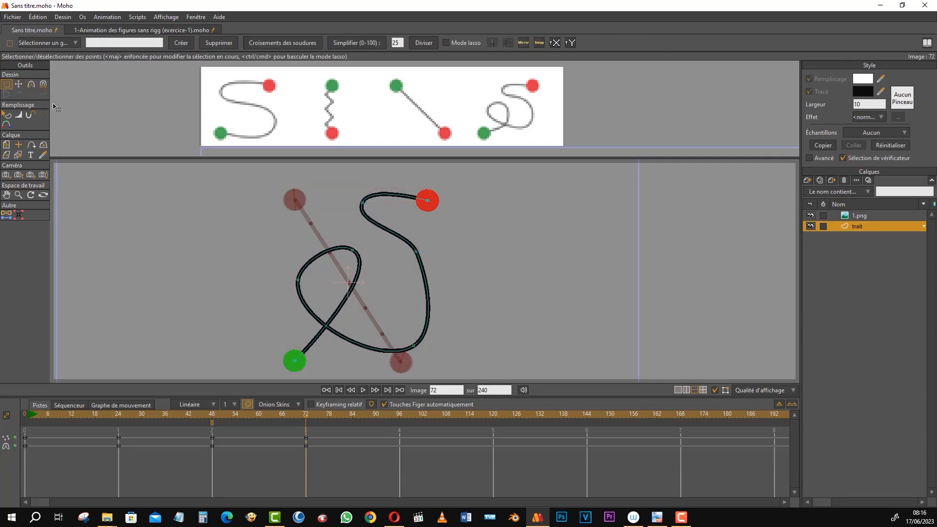
pyautogui.click(18, 84)
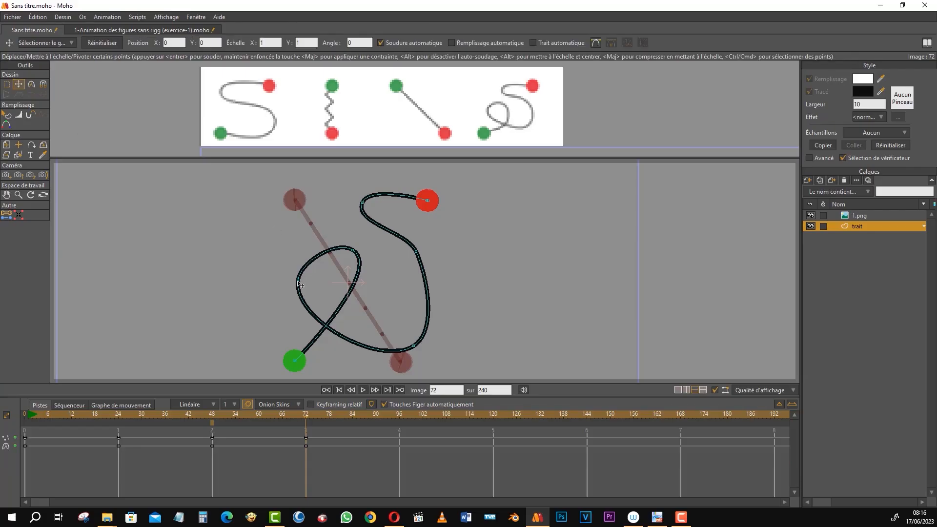
pyautogui.moveTo(300, 285); pyautogui.dragTo(303, 284)
pyautogui.moveTo(416, 349); pyautogui.dragTo(417, 341)
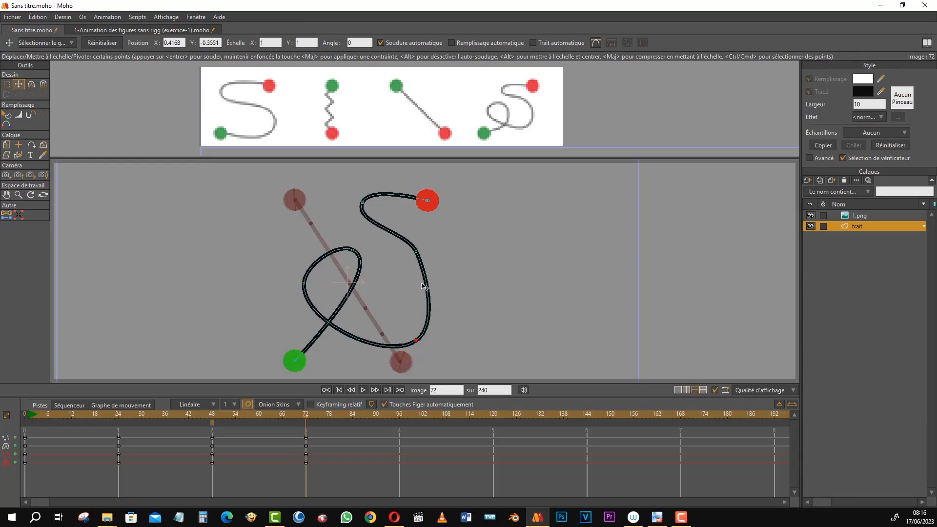
pyautogui.moveTo(418, 255); pyautogui.dragTo(440, 278)
pyautogui.click(31, 84)
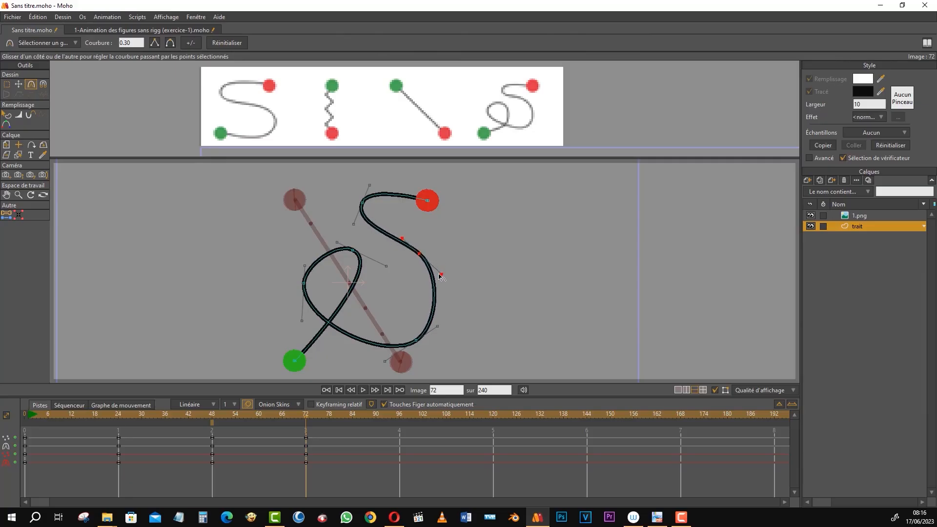
# Lower the S's upper-left bend point slightly and turn its curve handles nearly vertical, with a curvature of about 0.34.
pyautogui.click(361, 202)
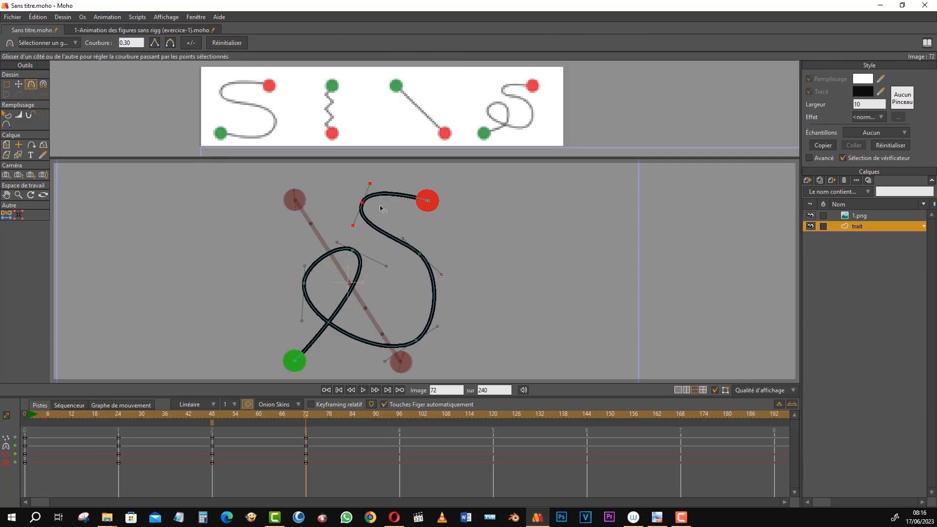
pyautogui.click(18, 84)
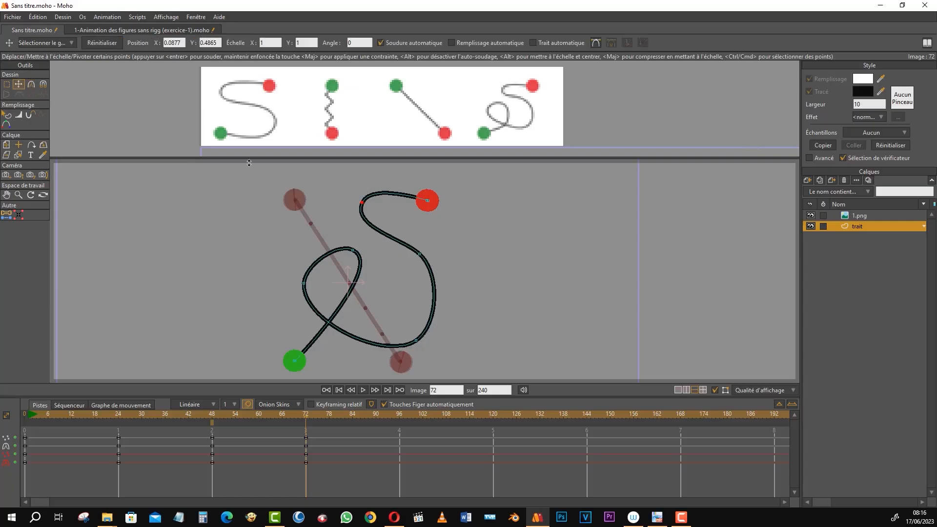
pyautogui.moveTo(365, 204); pyautogui.dragTo(366, 214)
pyautogui.press('c')
pyautogui.moveTo(352, 238); pyautogui.dragTo(356, 239)
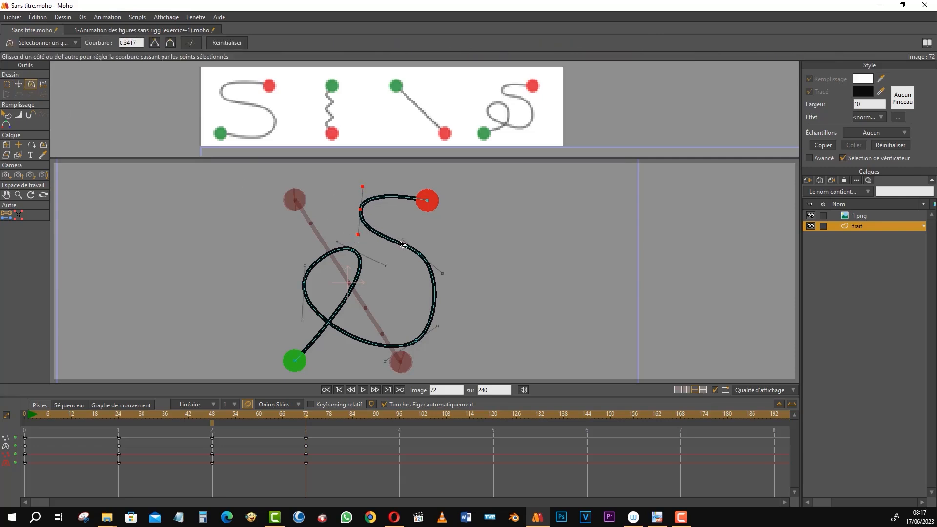
# Adjust the curve handles of the right-side, lower-right and loop-left points to round out the looped S.
pyautogui.moveTo(401, 244); pyautogui.dragTo(396, 230)
pyautogui.moveTo(437, 278); pyautogui.dragTo(440, 283)
pyautogui.moveTo(442, 328); pyautogui.dragTo(440, 320)
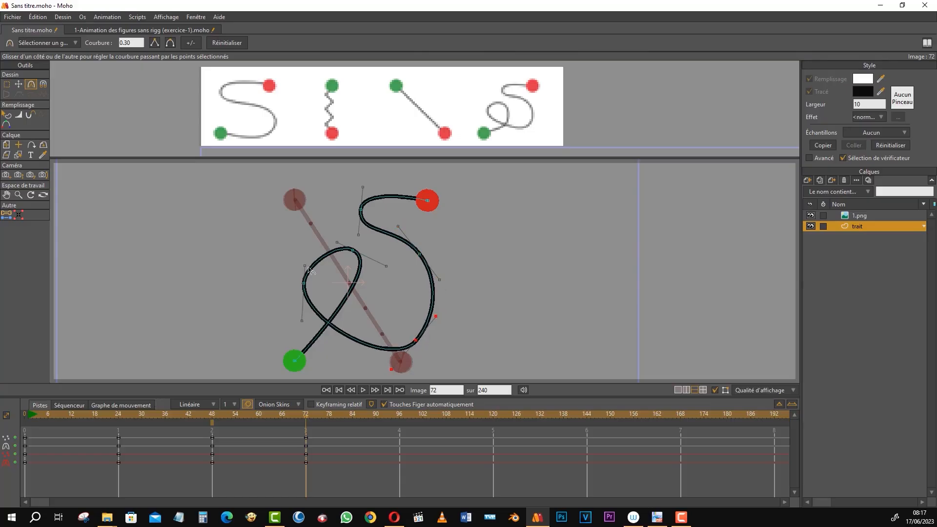
pyautogui.moveTo(309, 270); pyautogui.dragTo(310, 254)
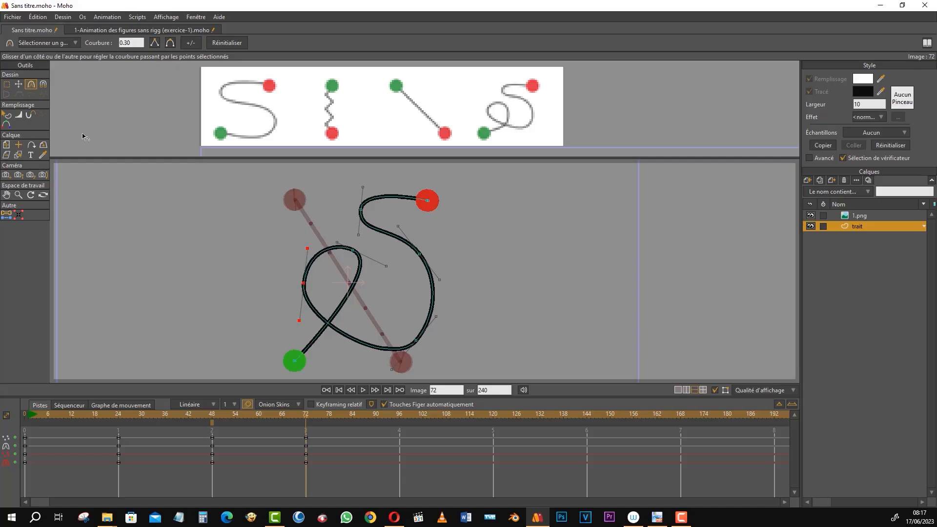
# Move the loop's left point to about X -0.290, Y 0.063, its upper-right point slightly outward, and the lower-right bend to X 0.447, Y -0.322.
pyautogui.click(18, 84)
pyautogui.moveTo(303, 287); pyautogui.dragTo(299, 271)
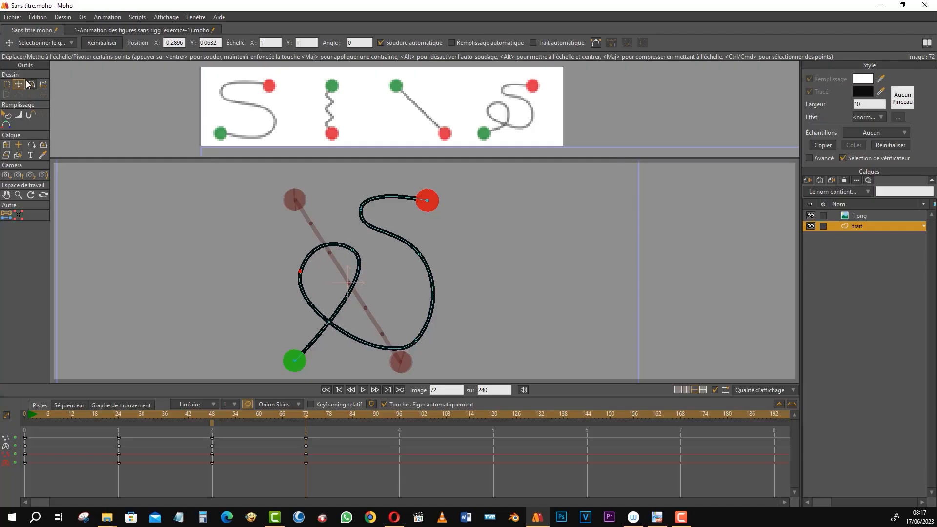
pyautogui.moveTo(353, 251); pyautogui.dragTo(359, 256)
pyautogui.moveTo(417, 343); pyautogui.dragTo(422, 336)
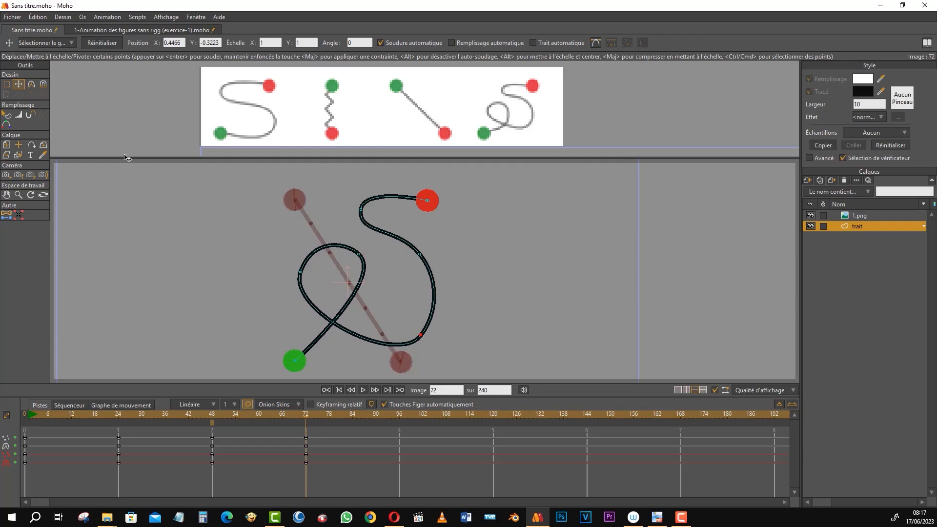
# Reshape the loop by steepening its upper-right point's handles, lowering that point, and tilting the left point's handles.
pyautogui.click(31, 85)
pyautogui.moveTo(387, 280); pyautogui.dragTo(377, 321)
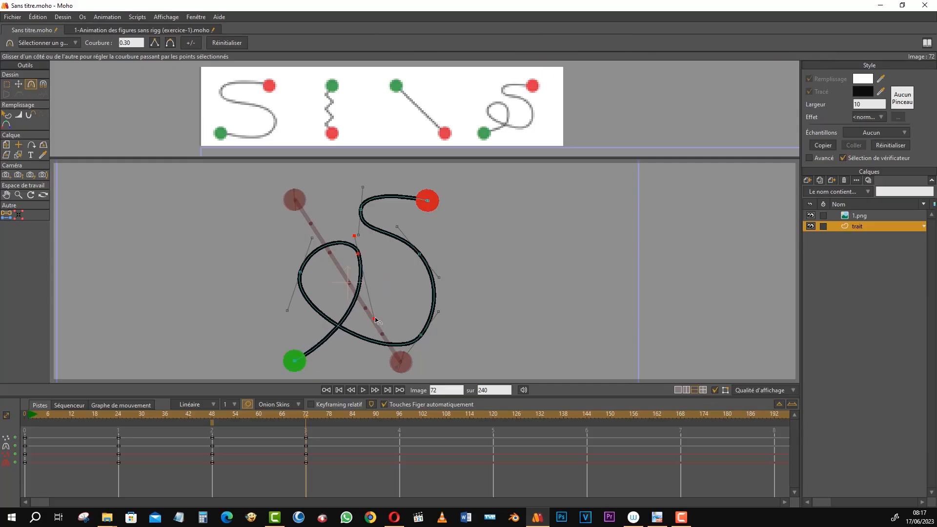
pyautogui.click(18, 84)
pyautogui.moveTo(361, 257); pyautogui.dragTo(367, 272)
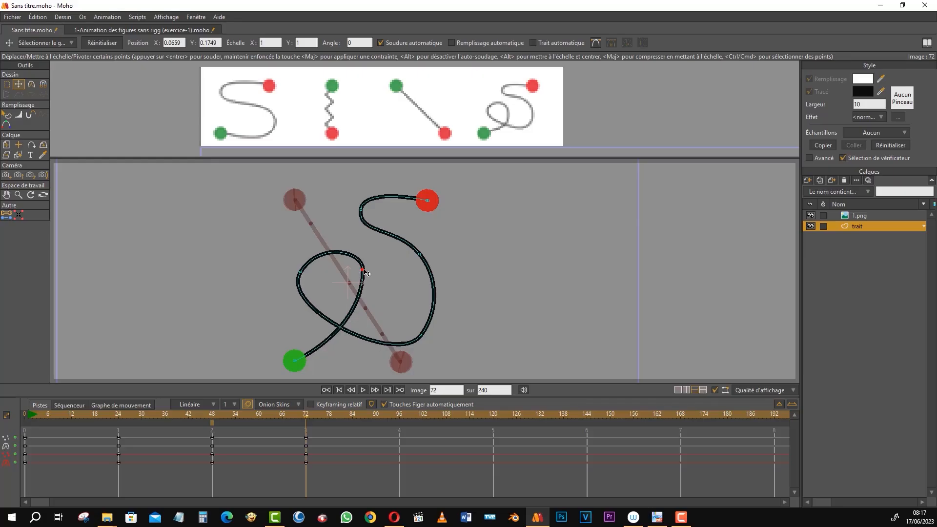
pyautogui.click(31, 85)
pyautogui.moveTo(361, 328); pyautogui.dragTo(382, 339)
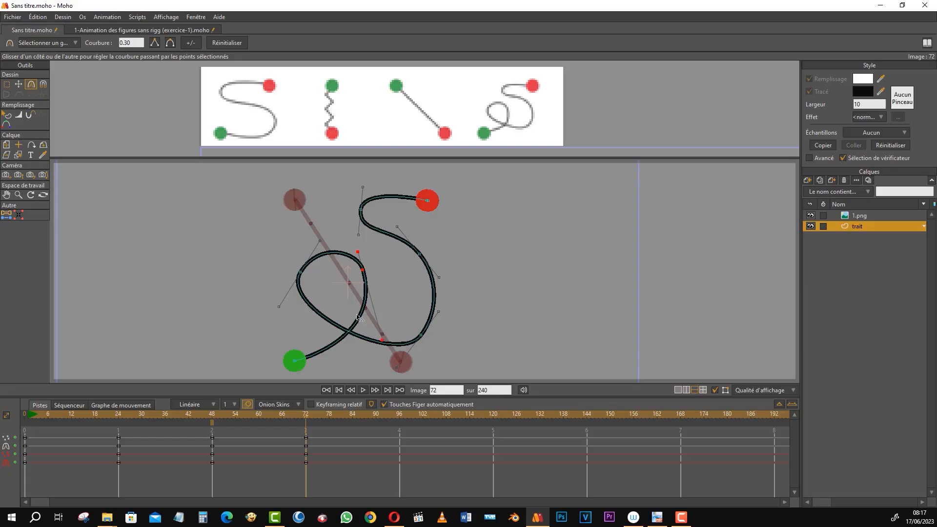
pyautogui.moveTo(318, 242); pyautogui.dragTo(355, 251)
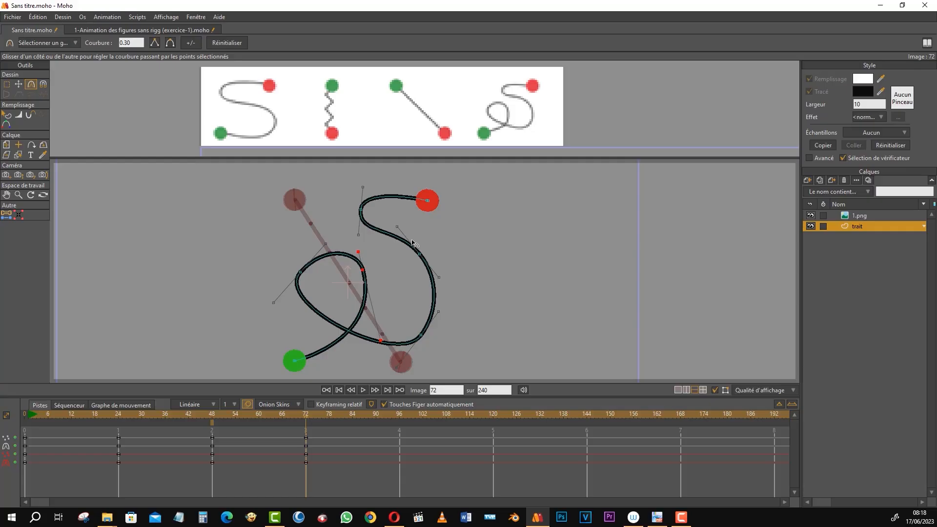
# Clear the point selection, remove the frame 48 onion skin marker, and turn onion skins off.
pyautogui.click(7, 84)
pyautogui.click(186, 198)
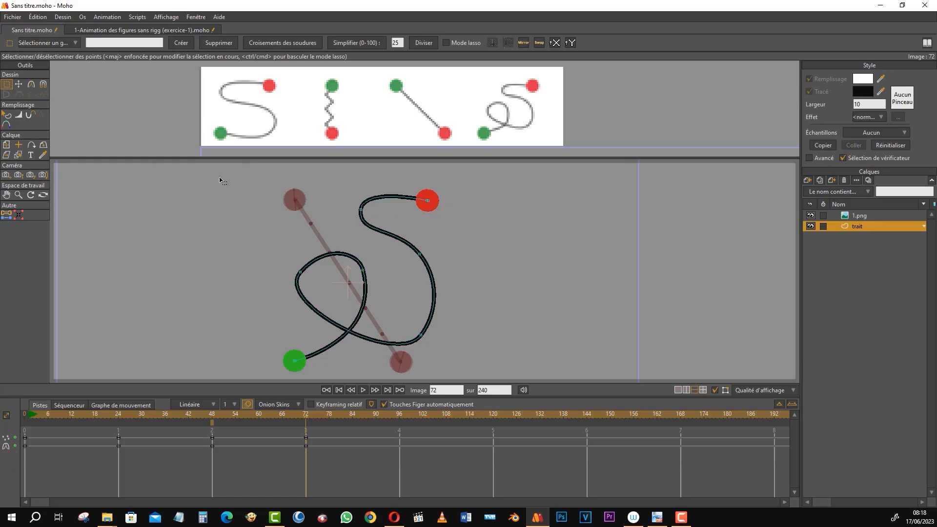
pyautogui.click(212, 423)
pyautogui.click(246, 405)
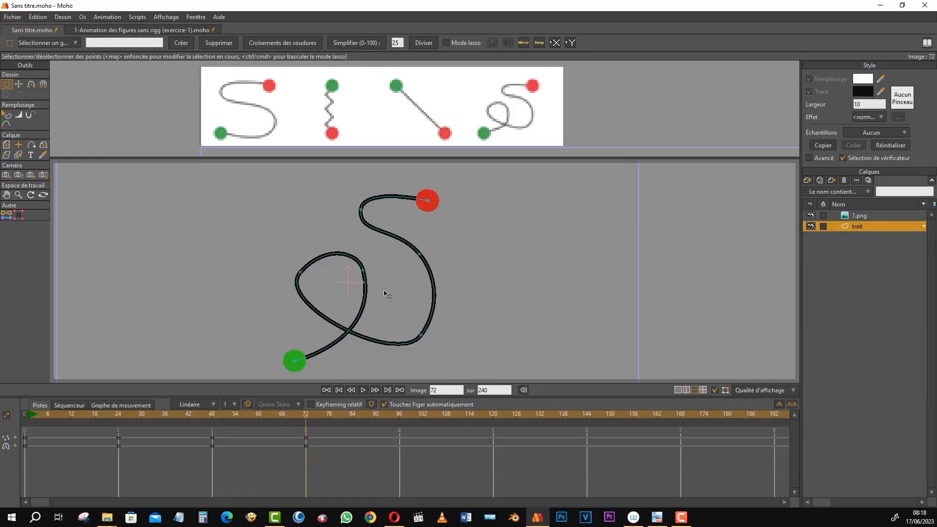
# Check the figures at frames 48 and 24, return to the start, and play the animation.
pyautogui.click(212, 415)
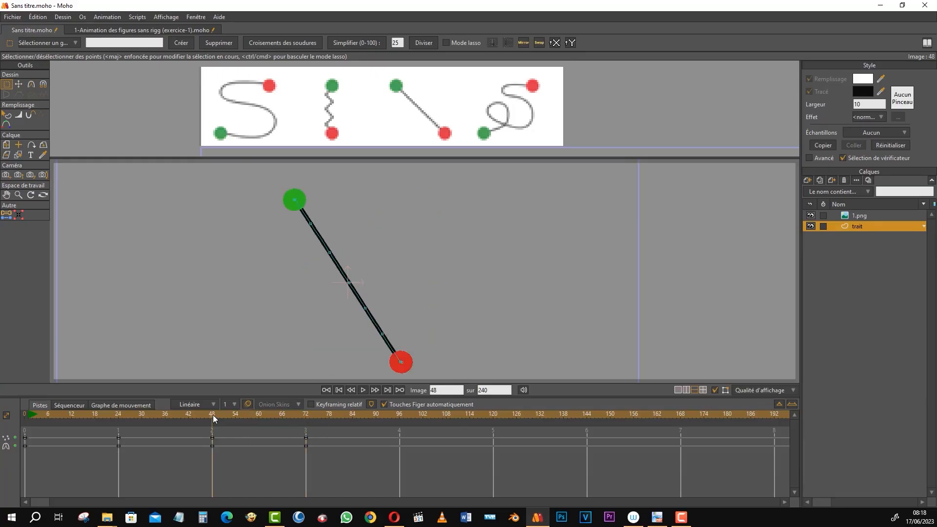
pyautogui.click(118, 416)
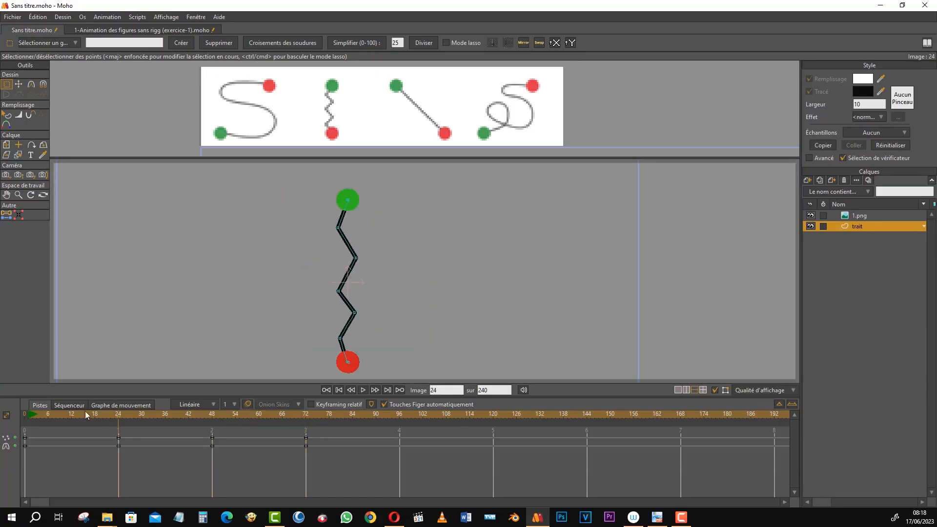
pyautogui.click(26, 416)
pyautogui.moveTo(25, 416)
pyautogui.mouseDown()
pyautogui.moveTo(315, 419)
pyautogui.moveTo(26, 418)
pyautogui.mouseUp()
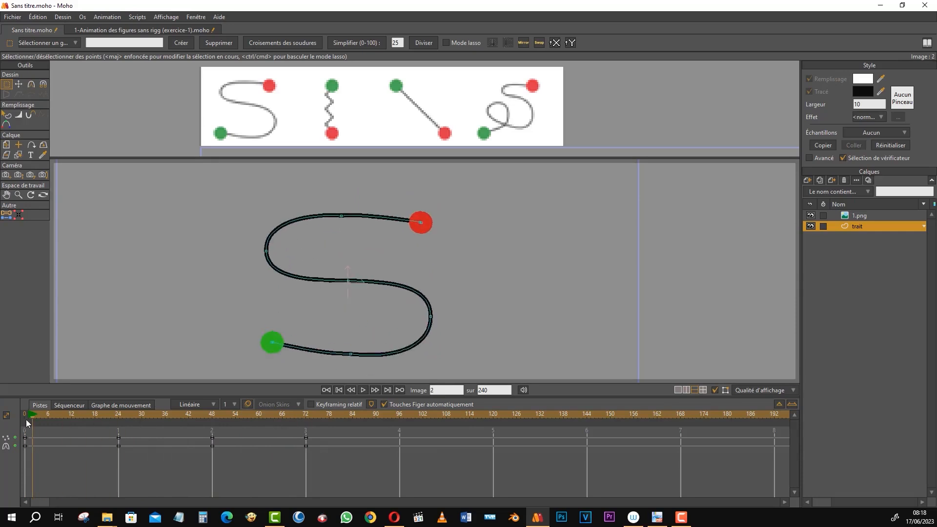
pyautogui.click(363, 390)
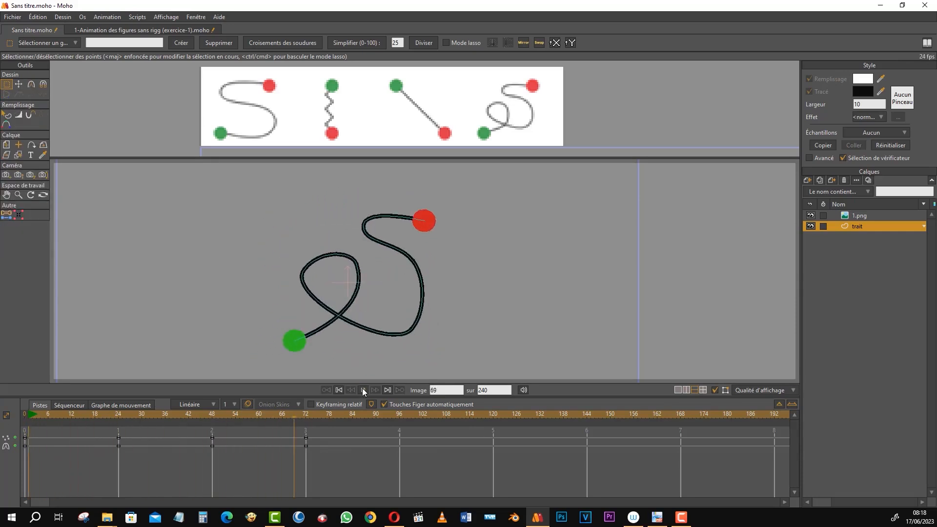
# Stop playback, return to frame 0, and slightly move the S figure's upper middle point.
pyautogui.click(363, 390)
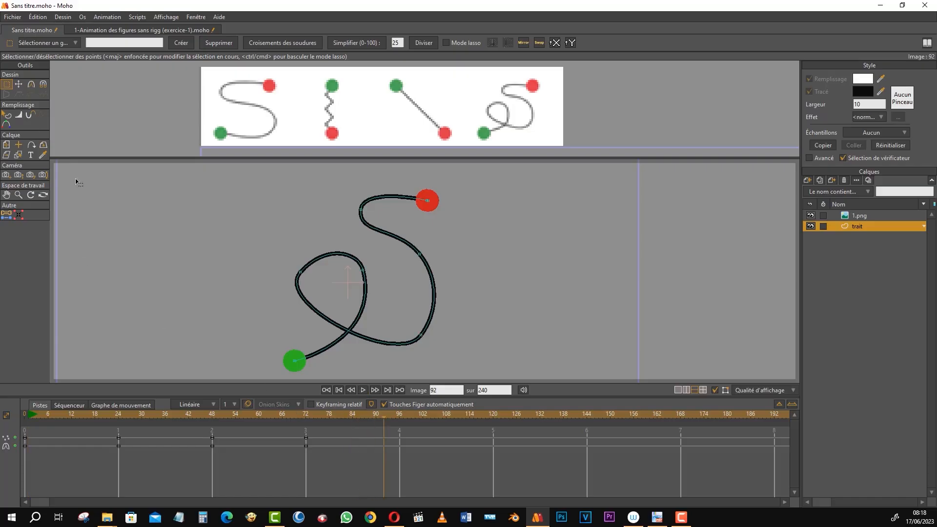
pyautogui.click(27, 414)
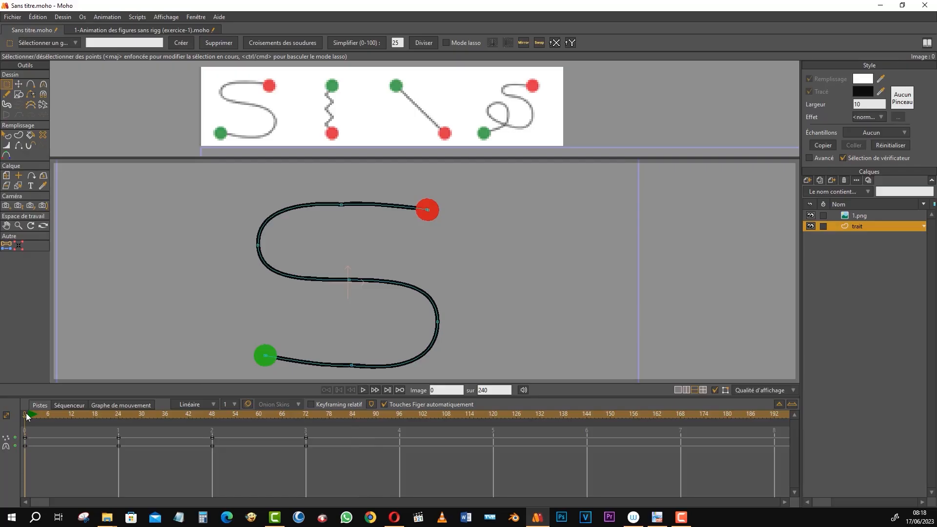
pyautogui.click(342, 204)
pyautogui.click(18, 84)
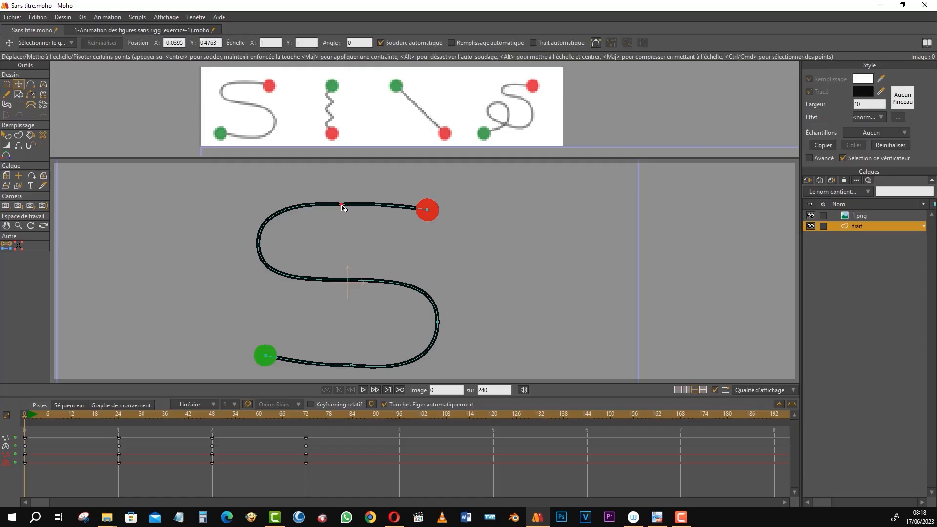
pyautogui.moveTo(343, 208); pyautogui.dragTo(345, 206)
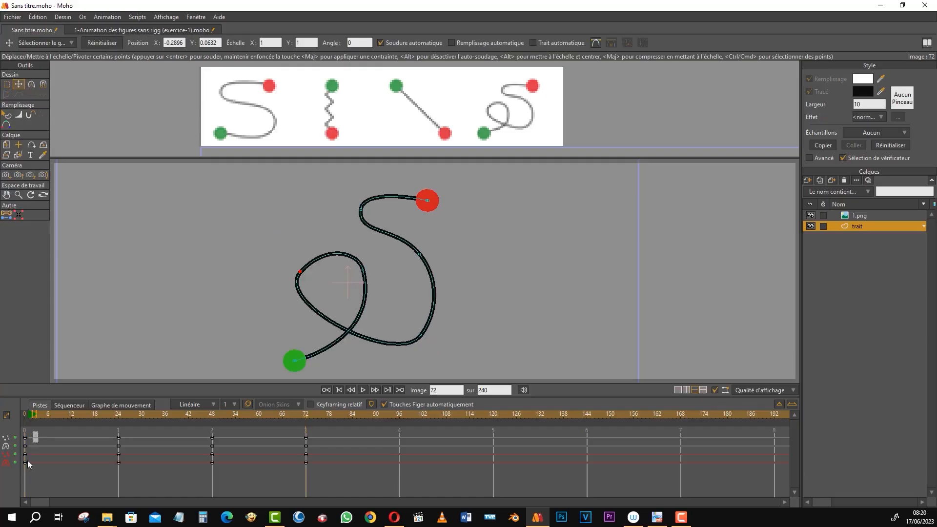
# Copy all point motion and curvature keyframes at frame 0 and paste them at frame 96.
pyautogui.moveTo(22, 488); pyautogui.dragTo(21, 488)
pyautogui.moveTo(39, 431); pyautogui.dragTo(15, 482)
pyautogui.rightClick(24, 436)
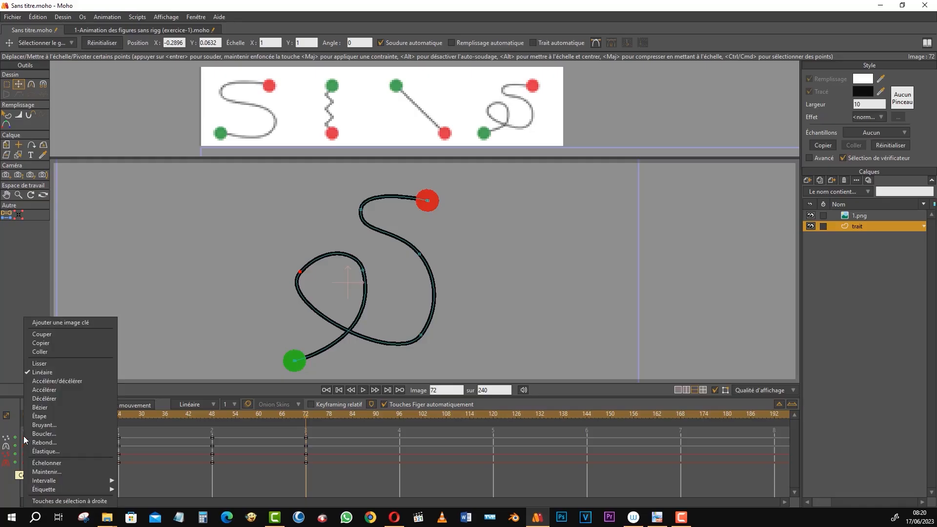
pyautogui.click(48, 343)
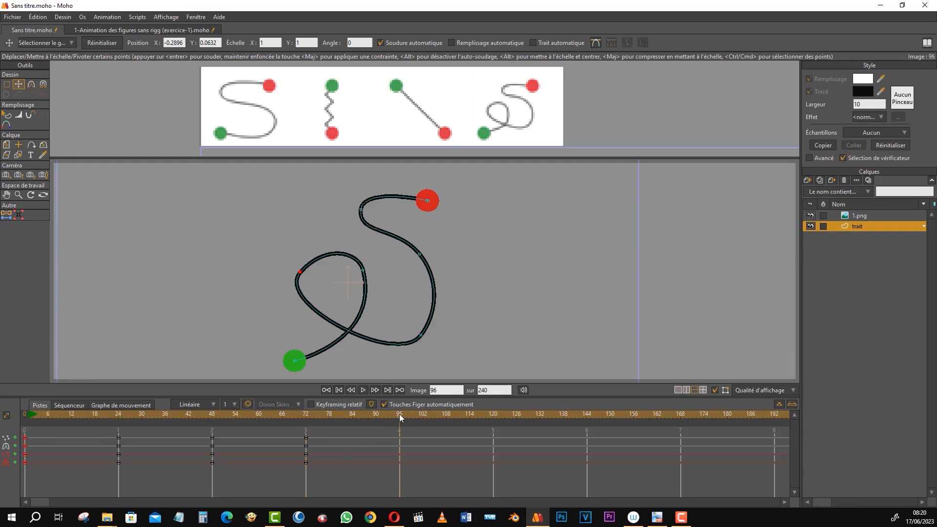
pyautogui.rightClick(400, 437)
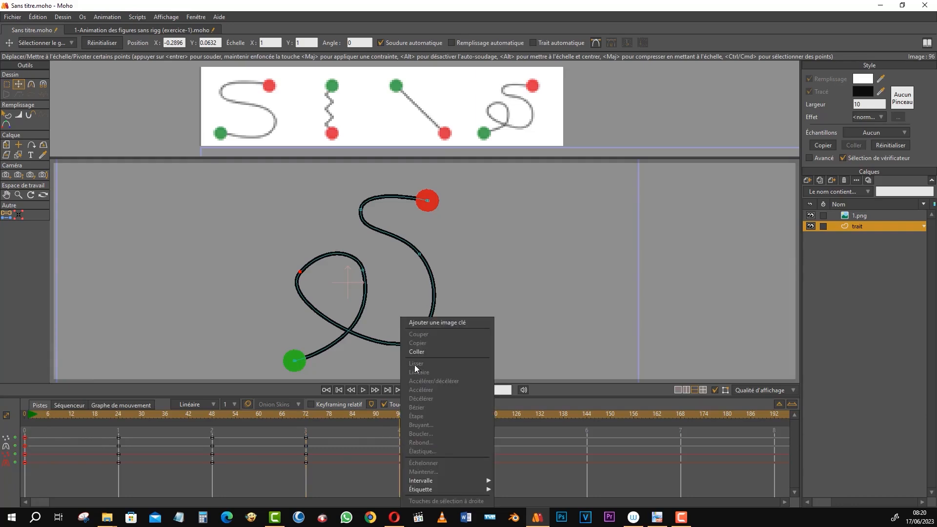
pyautogui.click(419, 352)
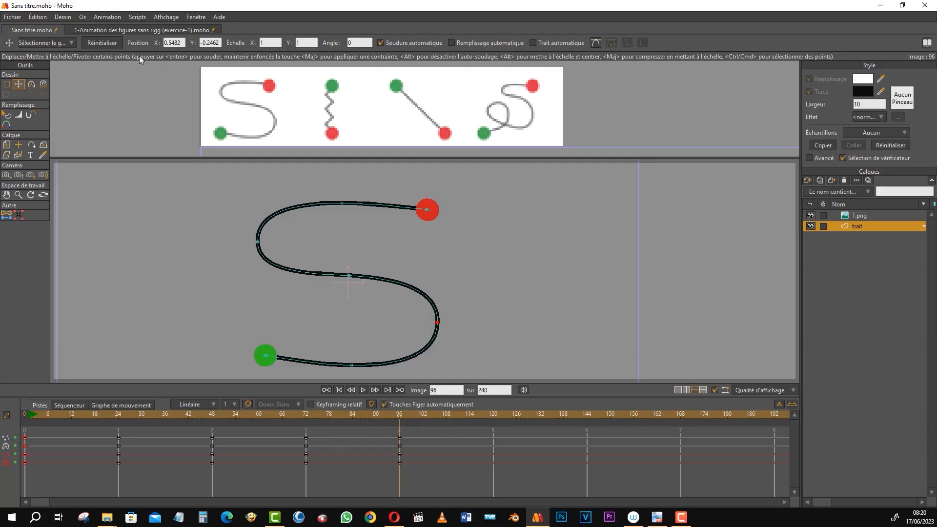
# Compare the keyframe layout with the exercice-1 file, return to the untitled project, and scrub past frame 96.
pyautogui.click(144, 30)
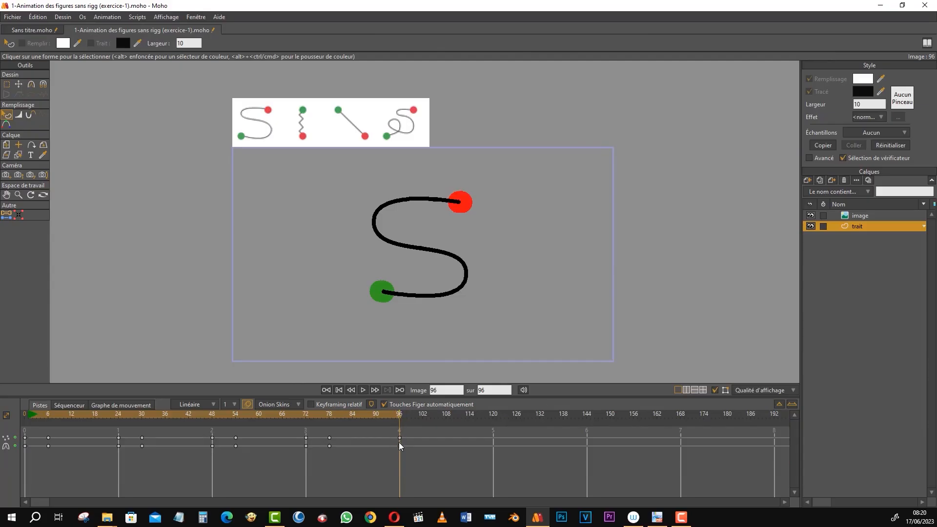
pyautogui.click(27, 31)
pyautogui.moveTo(439, 414); pyautogui.dragTo(497, 442)
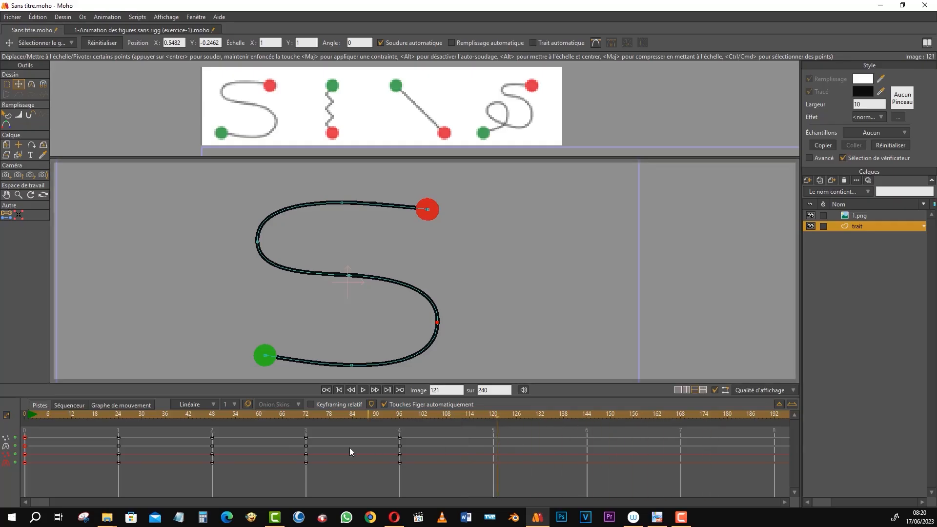
# Select the frame 0 keyframes and duplicate them at frame 6 to hold the S figure.
pyautogui.moveTo(24, 417)
pyautogui.mouseDown()
pyautogui.moveTo(464, 431)
pyautogui.moveTo(25, 423)
pyautogui.mouseUp()
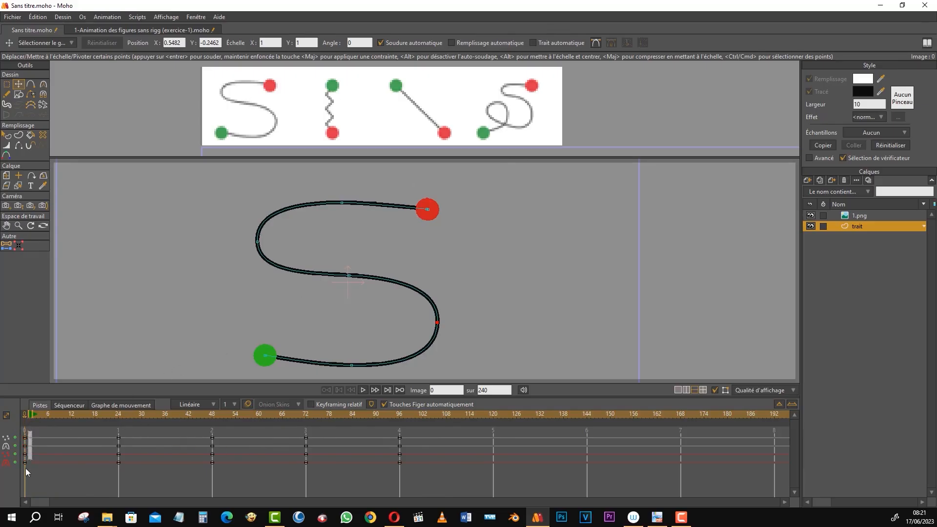
pyautogui.moveTo(27, 420)
pyautogui.mouseDown()
pyautogui.moveTo(48, 413)
pyautogui.moveTo(13, 420)
pyautogui.mouseUp()
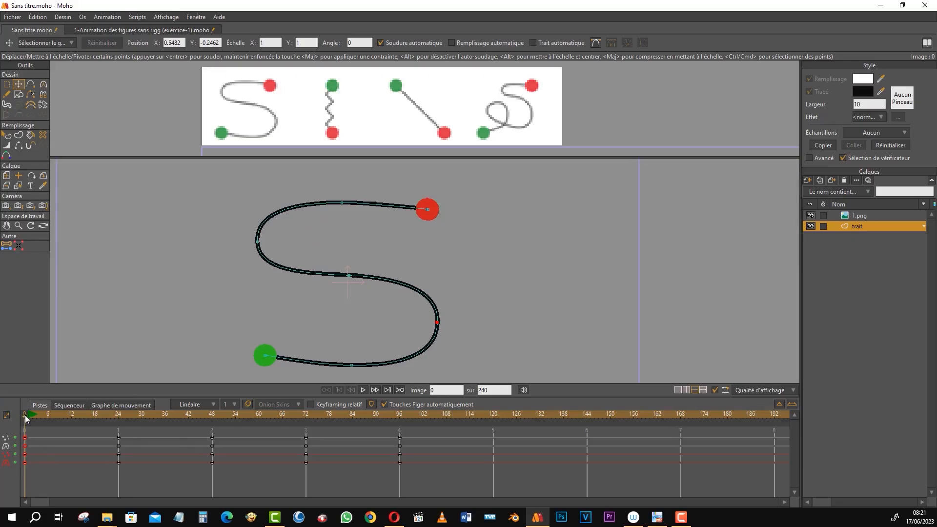
pyautogui.moveTo(28, 420); pyautogui.dragTo(48, 418)
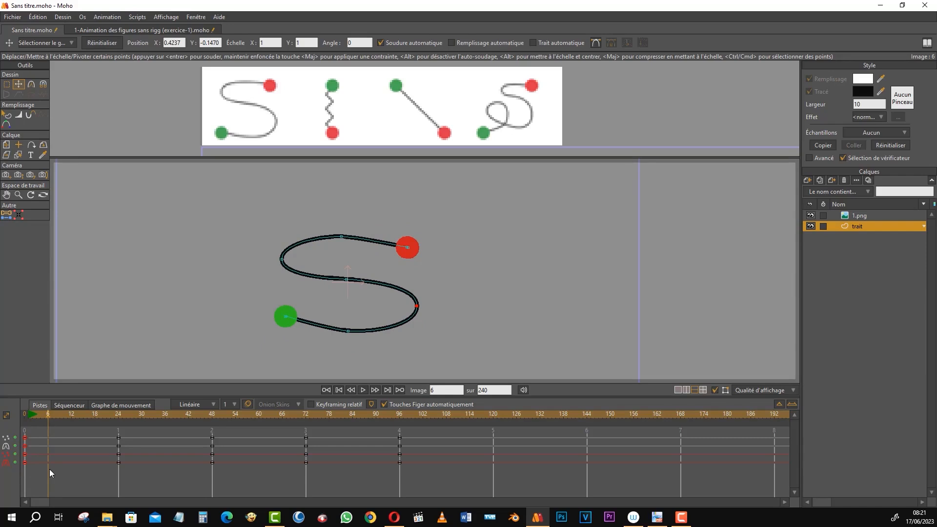
pyautogui.hotkey('ctrl', 'v')
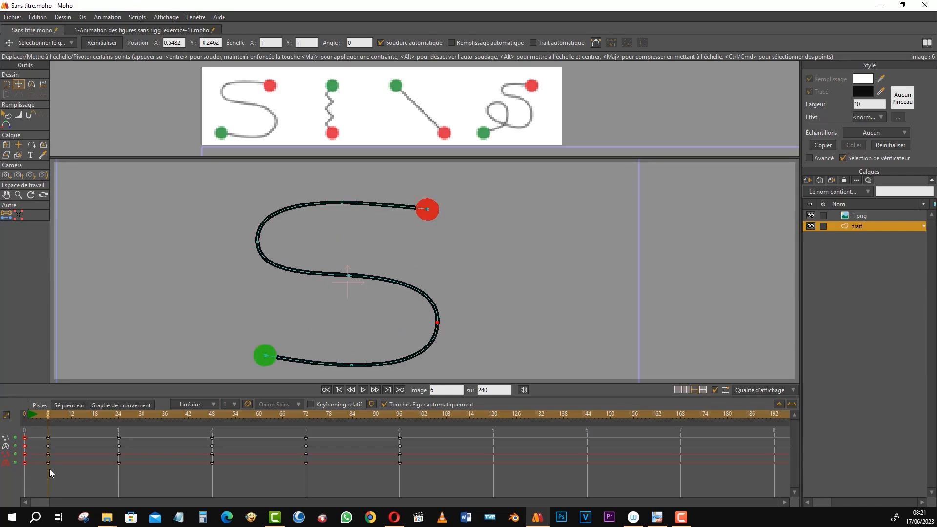
# Scrub between frames 0 and 6 to check that the S figure holds.
pyautogui.moveTo(47, 417); pyautogui.dragTo(32, 413)
pyautogui.moveTo(30, 414)
pyautogui.mouseDown()
pyautogui.moveTo(121, 414)
pyautogui.moveTo(26, 424)
pyautogui.mouseUp()
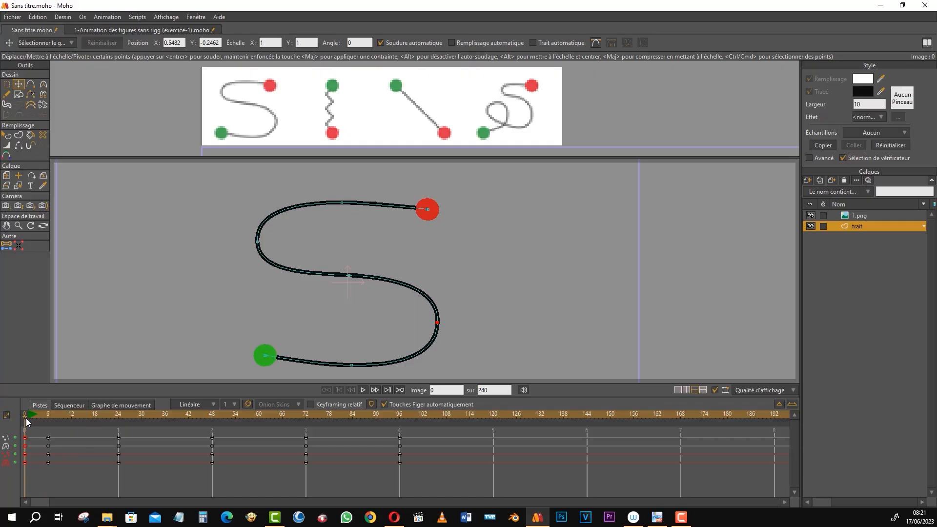
pyautogui.moveTo(26, 422); pyautogui.dragTo(32, 420)
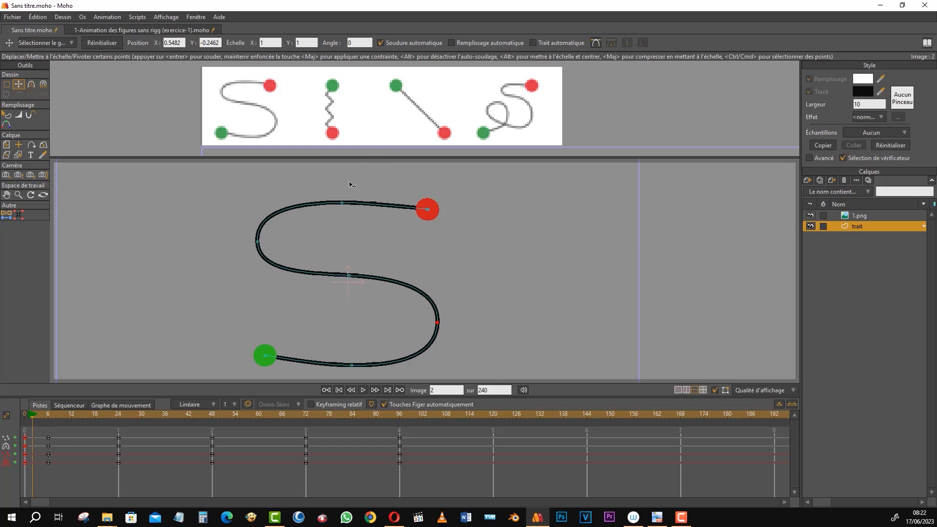
pyautogui.moveTo(49, 414)
pyautogui.mouseDown()
pyautogui.moveTo(27, 416)
pyautogui.moveTo(47, 417)
pyautogui.mouseUp()
# Copy the zigzag keyframes at frame 24 and paste them at frame 30.
pyautogui.moveTo(48, 417); pyautogui.dragTo(108, 488)
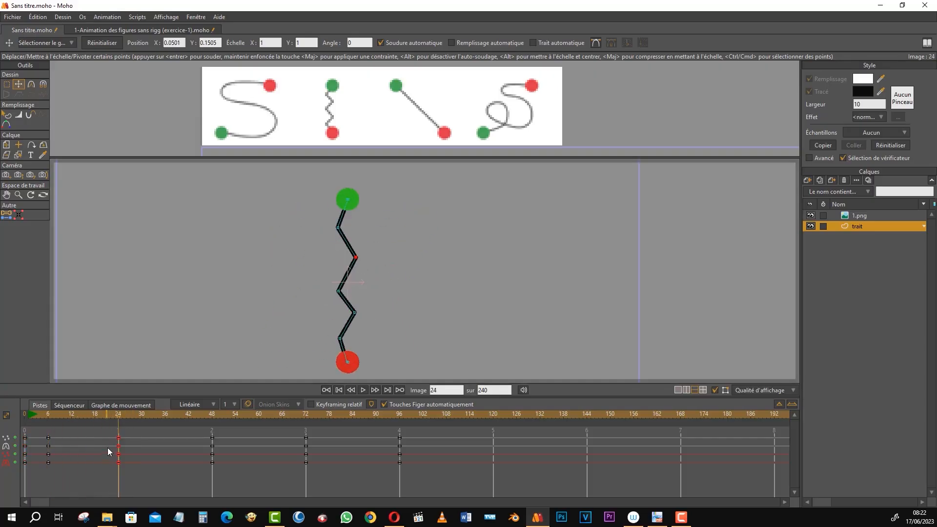
pyautogui.press('c')
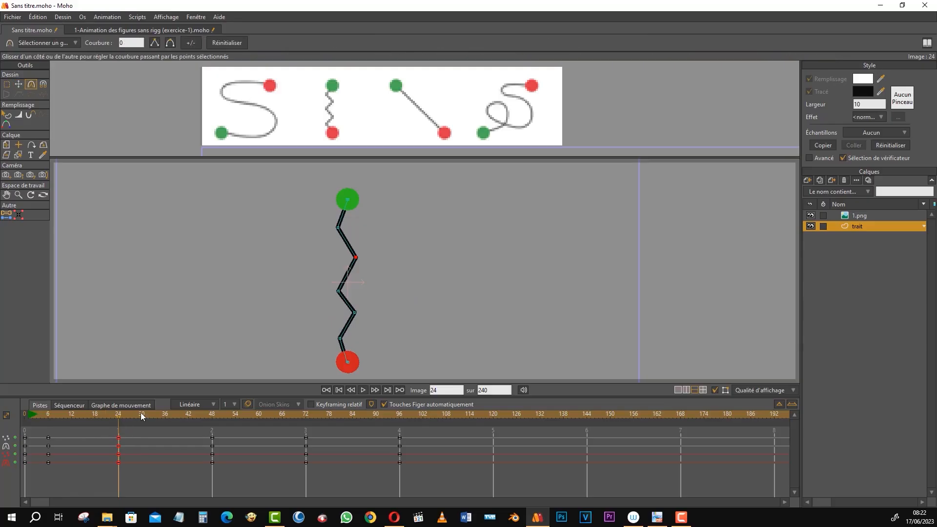
pyautogui.click(141, 413)
pyautogui.hotkey('ctrl', 'v')
# Duplicate the diagonal's frame 48 keyframes at frame 54 and the looped S's frame 72 keyframes at frame 78.
pyautogui.moveTo(199, 429); pyautogui.dragTo(223, 471)
pyautogui.click(235, 415)
pyautogui.hotkey('ctrl', 'v')
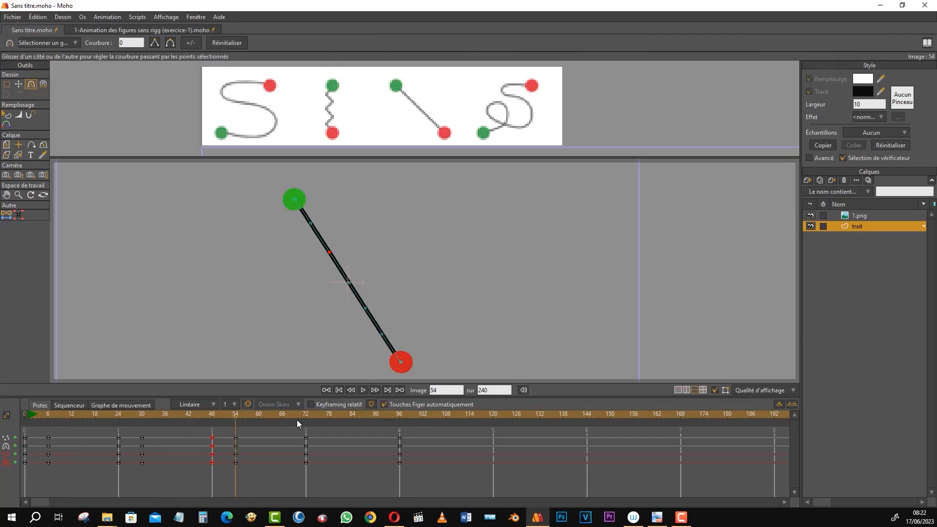
pyautogui.moveTo(298, 428); pyautogui.dragTo(317, 468)
pyautogui.click(329, 414)
pyautogui.hotkey('ctrl', 'v')
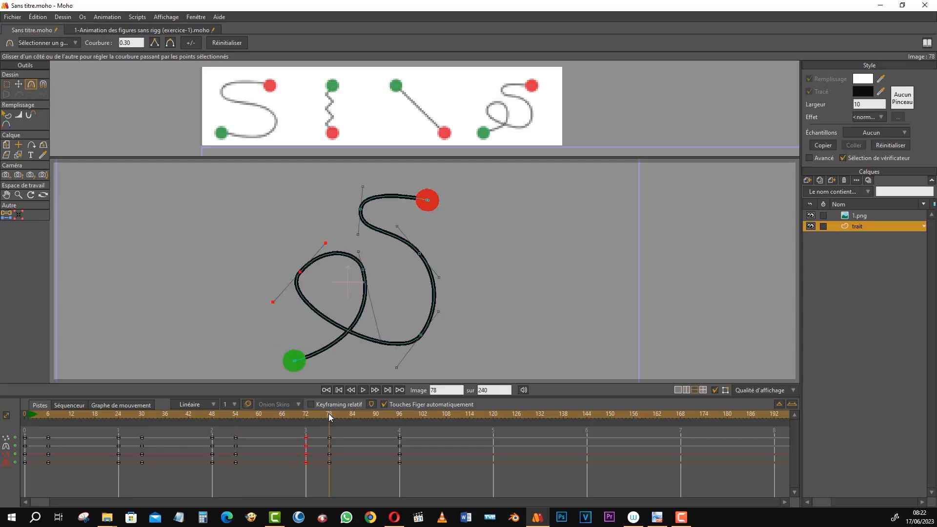
# Check the figure at frame 96, play the animation from the start, stop it, and scrub to frame 74.
pyautogui.click(398, 414)
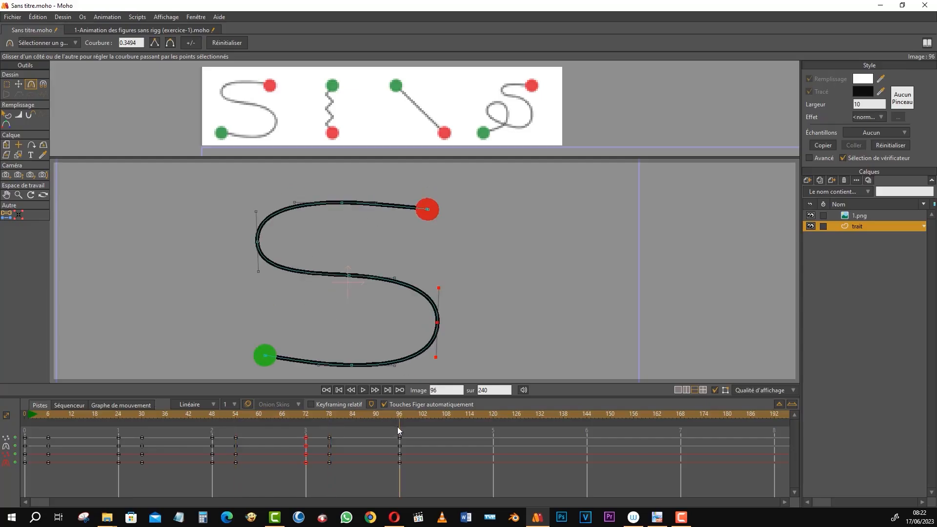
pyautogui.moveTo(390, 432); pyautogui.dragTo(409, 470)
pyautogui.click(422, 414)
pyautogui.moveTo(399, 414); pyautogui.dragTo(25, 415)
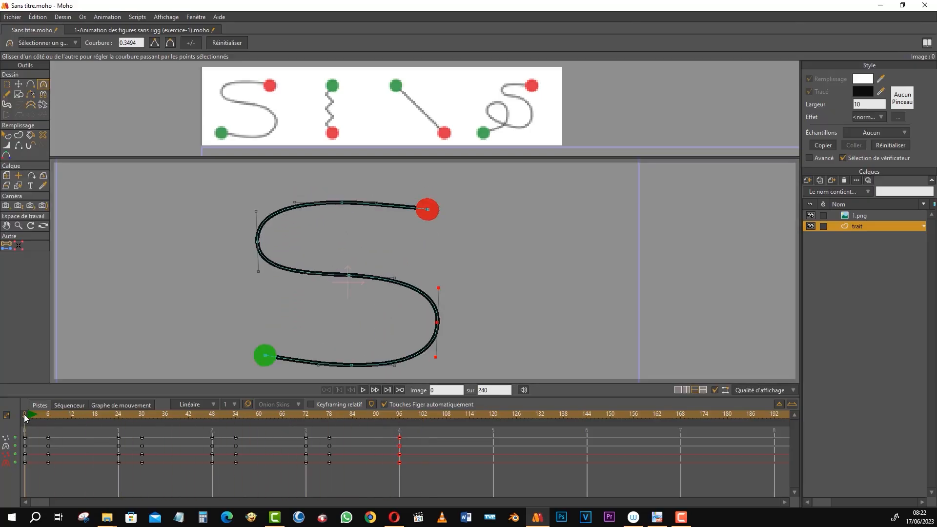
pyautogui.click(362, 390)
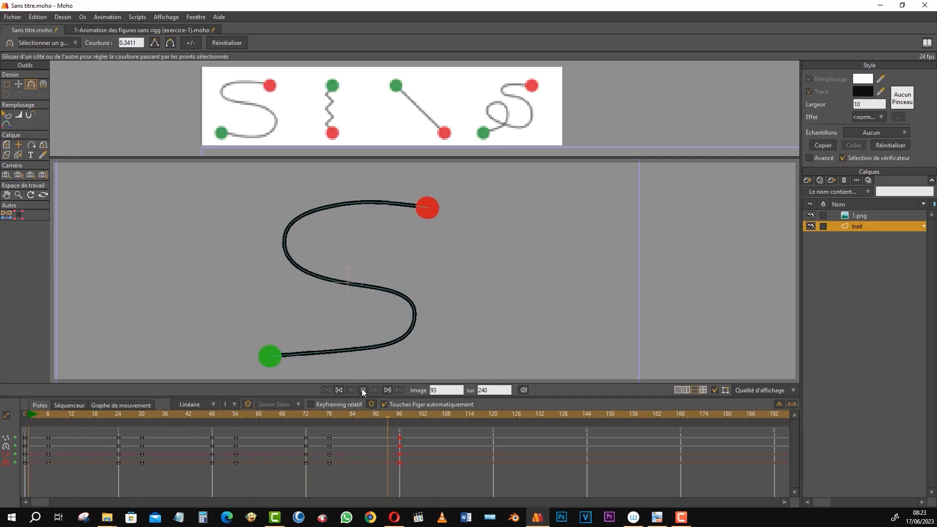
pyautogui.click(361, 390)
pyautogui.moveTo(309, 415)
pyautogui.mouseDown()
pyautogui.moveTo(402, 402)
pyautogui.moveTo(326, 402)
pyautogui.moveTo(398, 393)
pyautogui.moveTo(312, 399)
pyautogui.mouseUp()
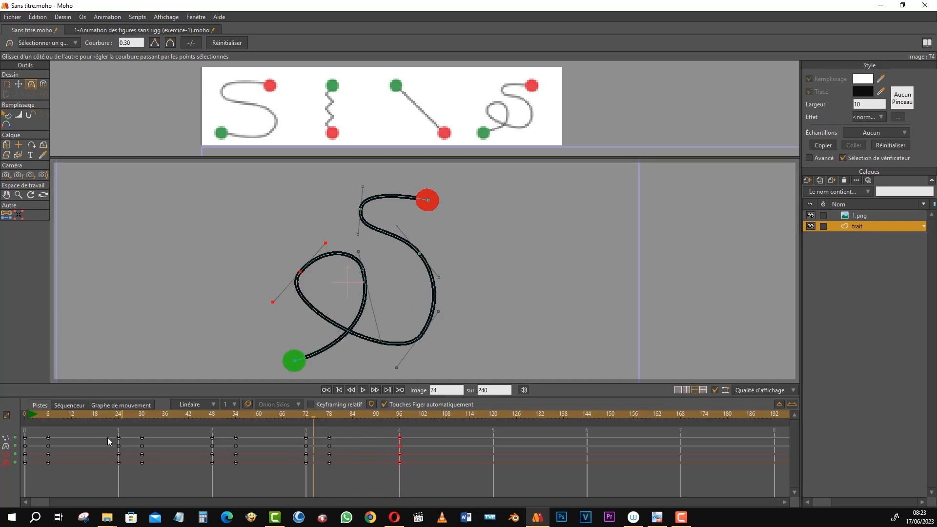
# Clear the point selection and apply Cycle interpolation to both keyframes at frame 96.
pyautogui.click(7, 88)
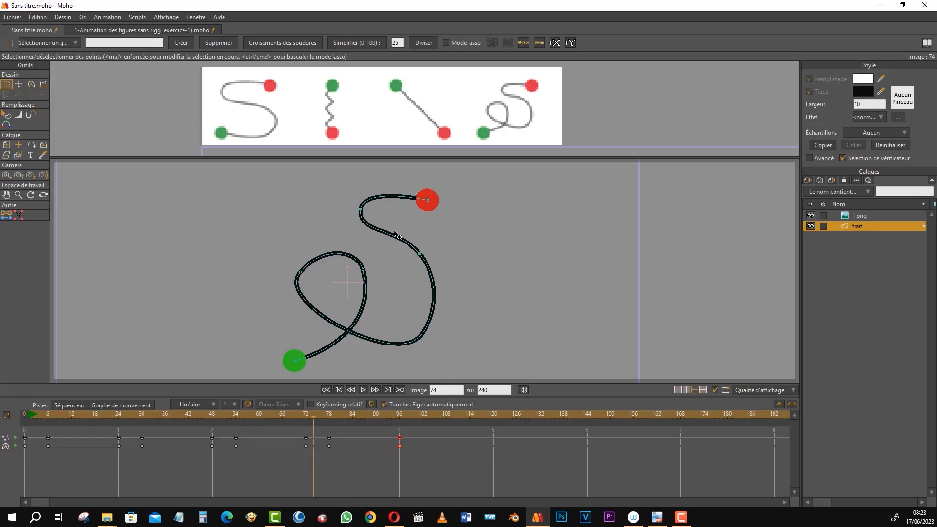
pyautogui.click(350, 275)
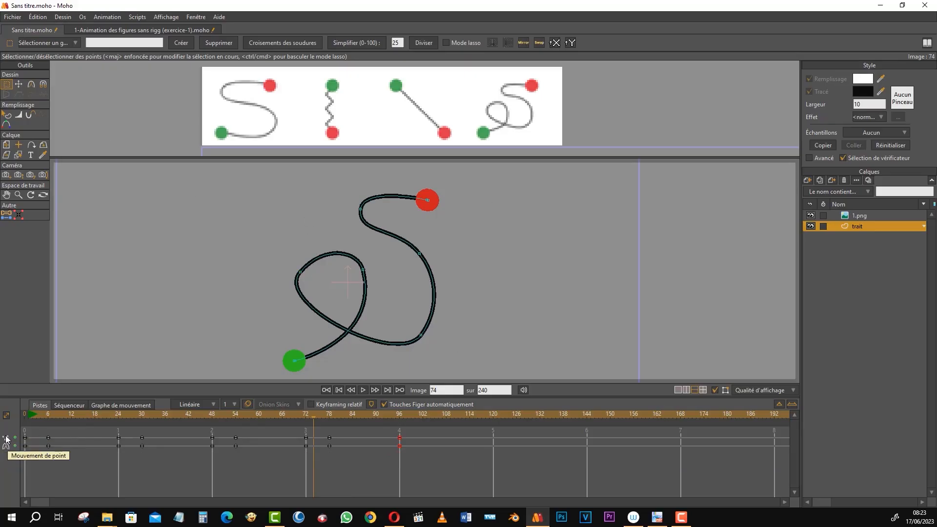
pyautogui.click(379, 462)
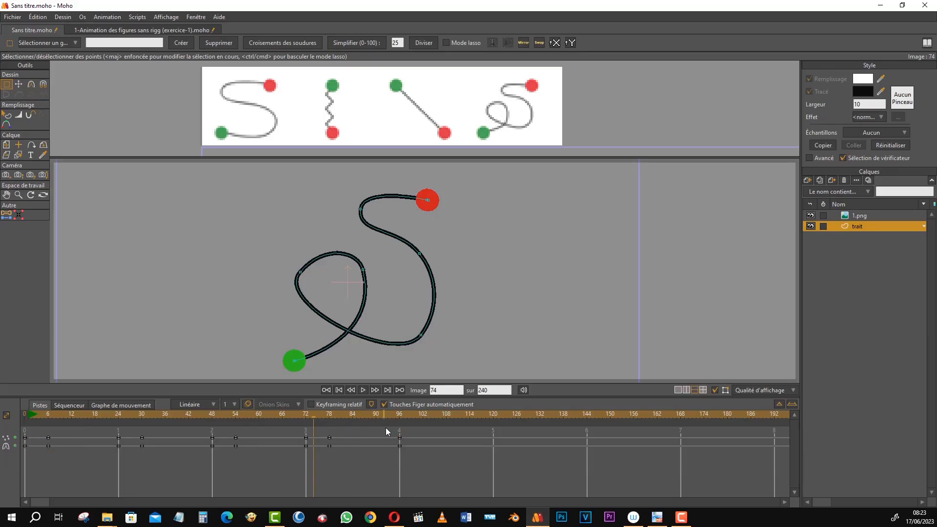
pyautogui.moveTo(389, 429); pyautogui.dragTo(418, 464)
pyautogui.moveTo(382, 429); pyautogui.dragTo(413, 457)
pyautogui.moveTo(387, 429); pyautogui.dragTo(417, 461)
pyautogui.moveTo(386, 432); pyautogui.dragTo(420, 472)
pyautogui.rightClick(400, 446)
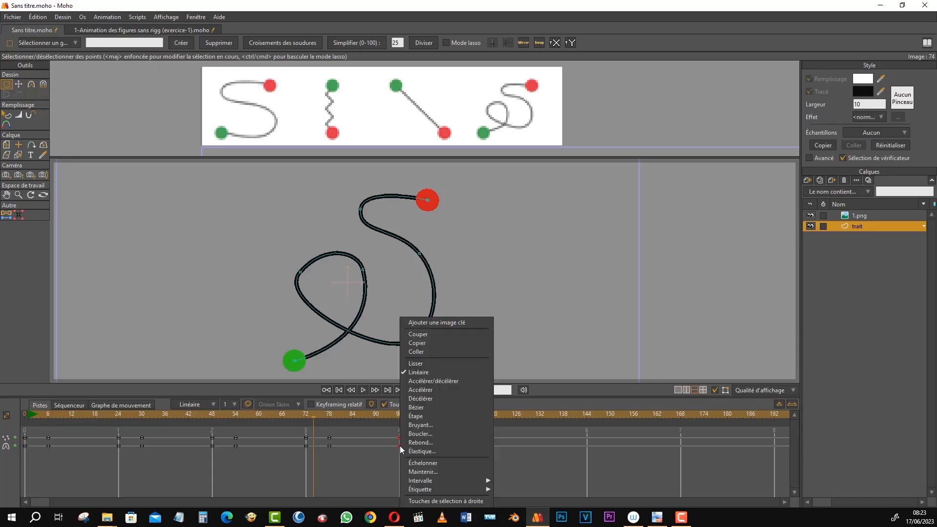
pyautogui.click(431, 433)
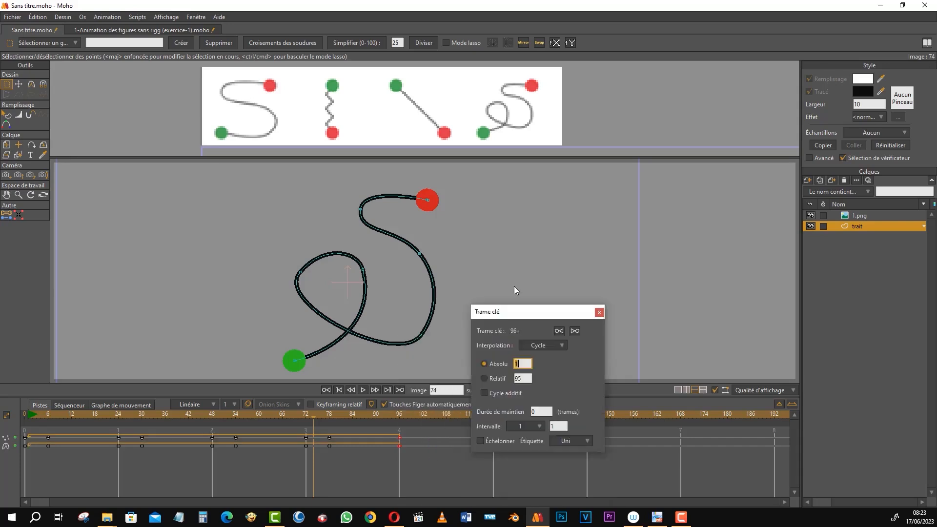
# Move the keyframe settings dialog clear of the timeline and set the cycle's absolute frame to 48.
pyautogui.moveTo(515, 310); pyautogui.dragTo(523, 198)
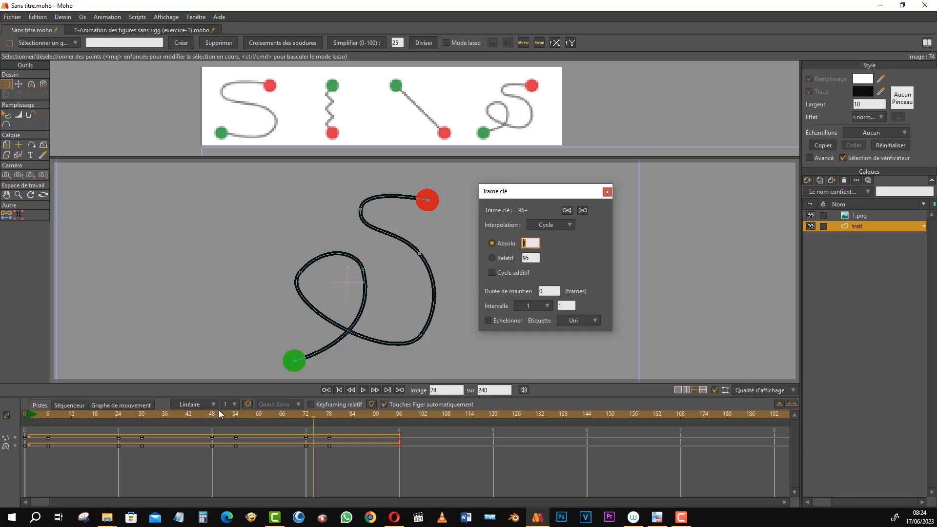
pyautogui.write('4')
pyautogui.press('Return')
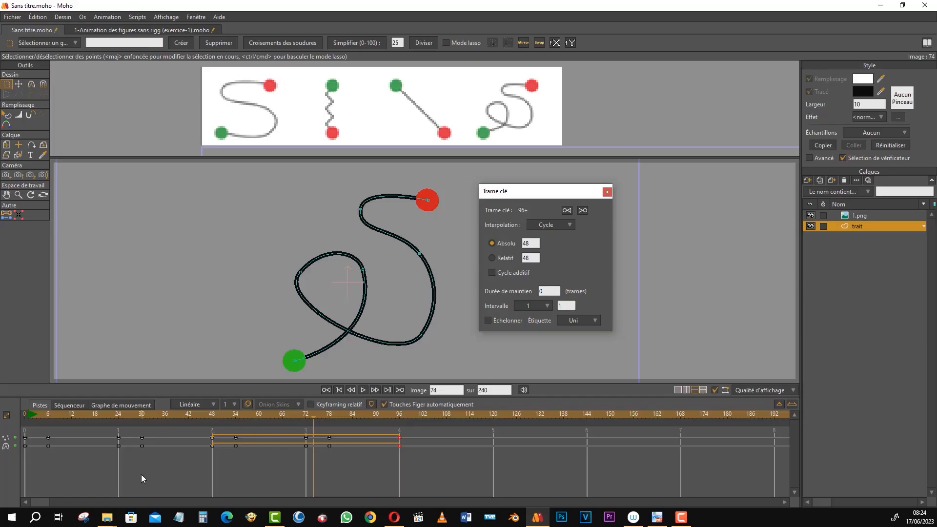
# Compare the S figure at frames 0, 6 and 96, and go to frame 1.
pyautogui.click(25, 415)
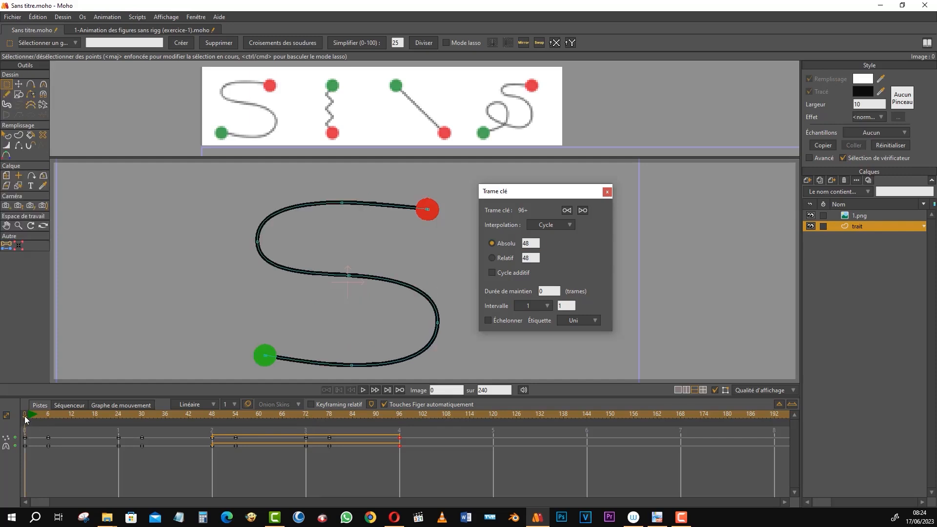
pyautogui.click(399, 415)
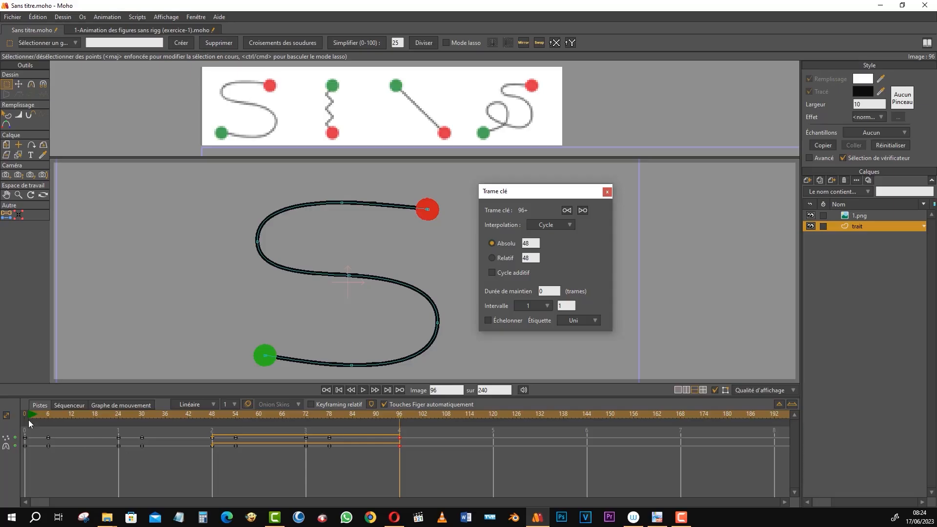
pyautogui.moveTo(24, 411); pyautogui.dragTo(48, 414)
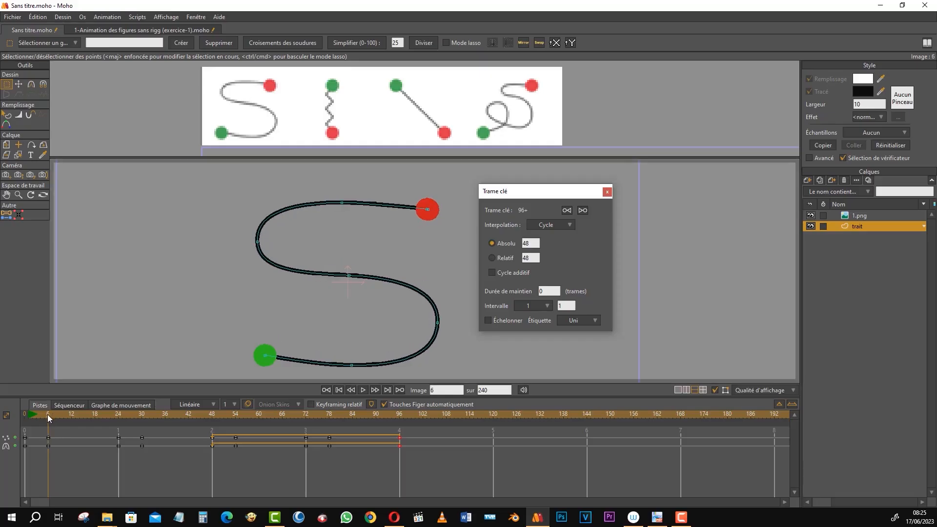
pyautogui.click(400, 416)
pyautogui.click(30, 414)
# Set the absolute frame of the frame 96 cycle to 1.
pyautogui.click(529, 243)
pyautogui.doubleClick(529, 243)
pyautogui.write('1')
pyautogui.press('Return')
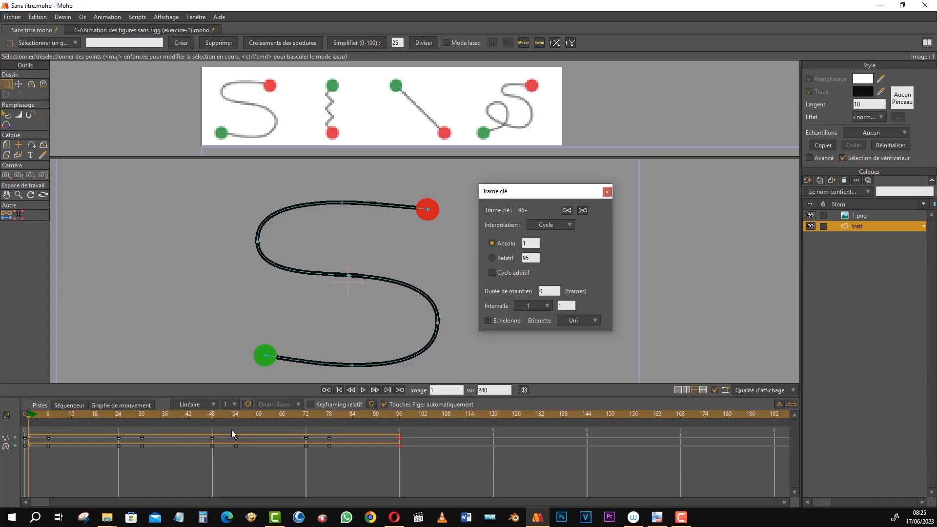
# Play the animation to check the cycle past frame 96, return to frame 78 and examine the timeline's playback range.
pyautogui.click(363, 389)
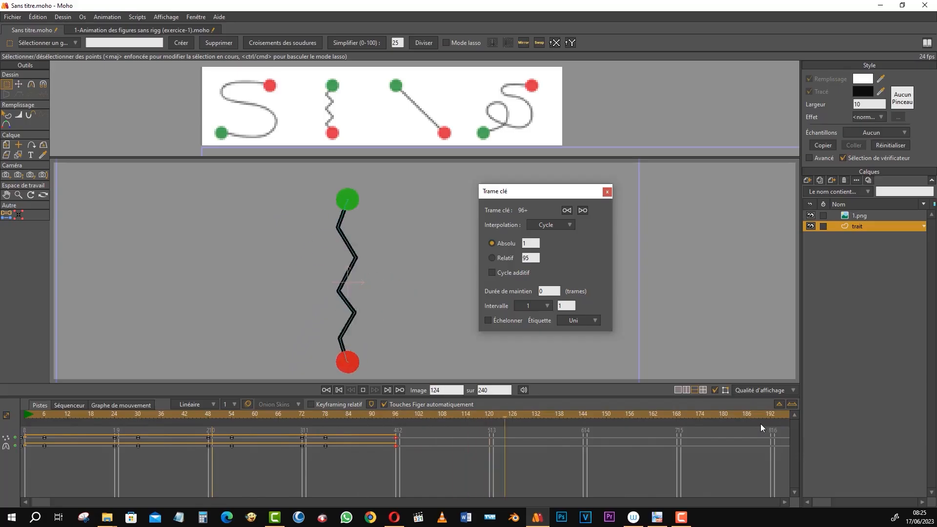
pyautogui.click(363, 390)
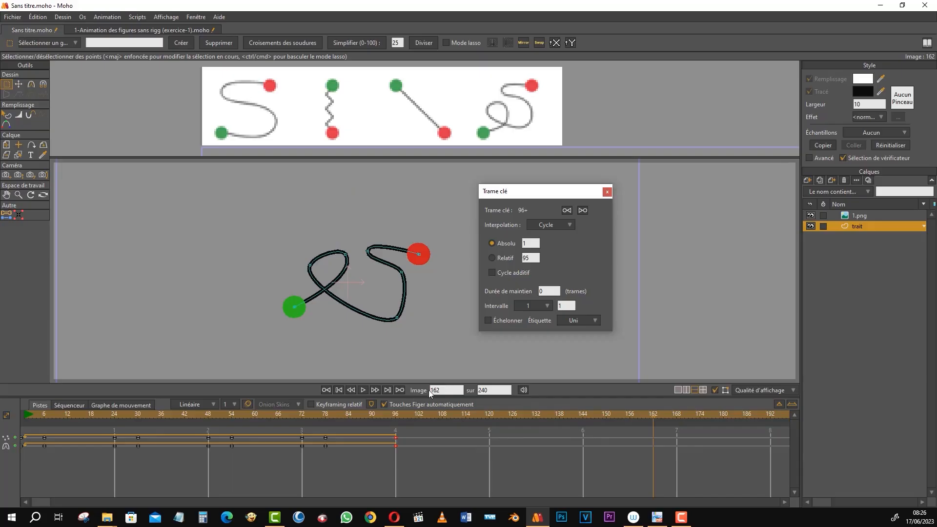
pyautogui.moveTo(653, 418); pyautogui.dragTo(324, 423)
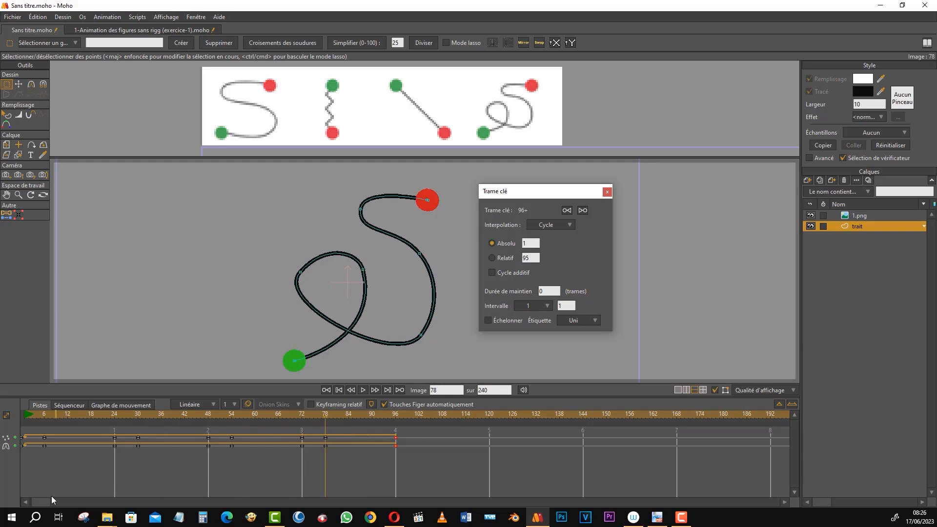
pyautogui.moveTo(43, 499); pyautogui.dragTo(179, 499)
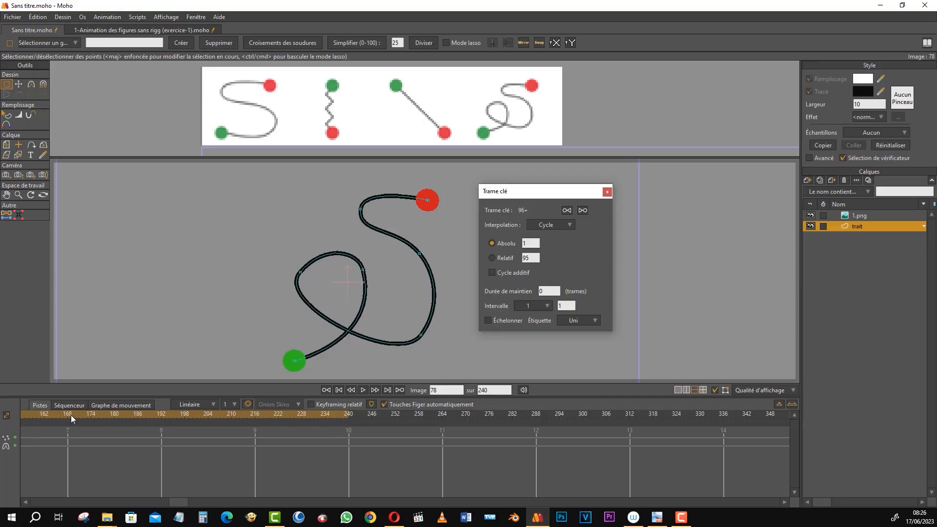
pyautogui.moveTo(174, 498); pyautogui.dragTo(34, 476)
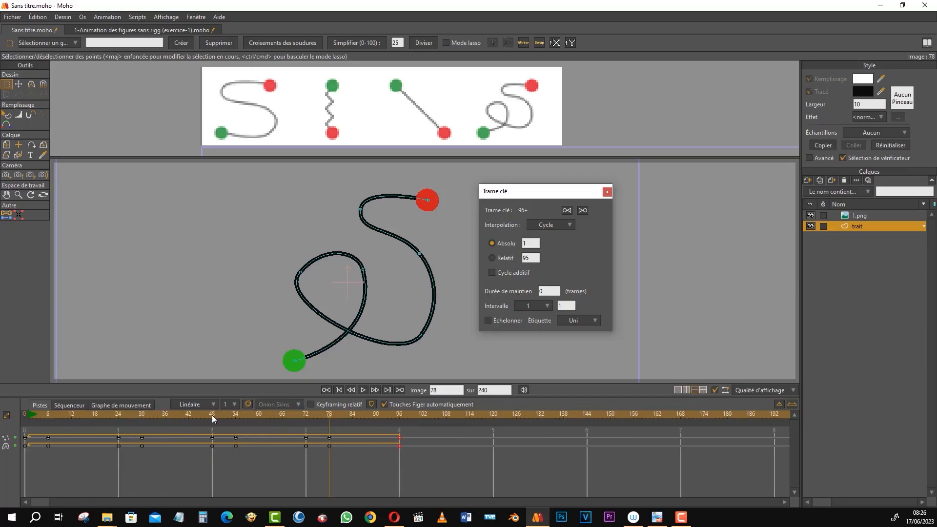
pyautogui.click(488, 389)
pyautogui.write('48')
pyautogui.press('Return')
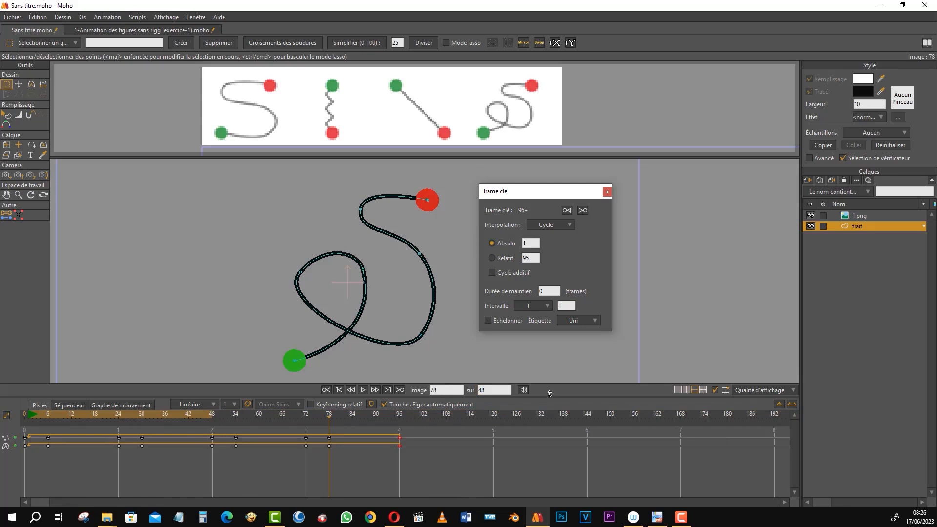
# Set the animation's end frame to 96.
pyautogui.moveTo(491, 390); pyautogui.dragTo(429, 392)
pyautogui.write('96')
pyautogui.press('Return')
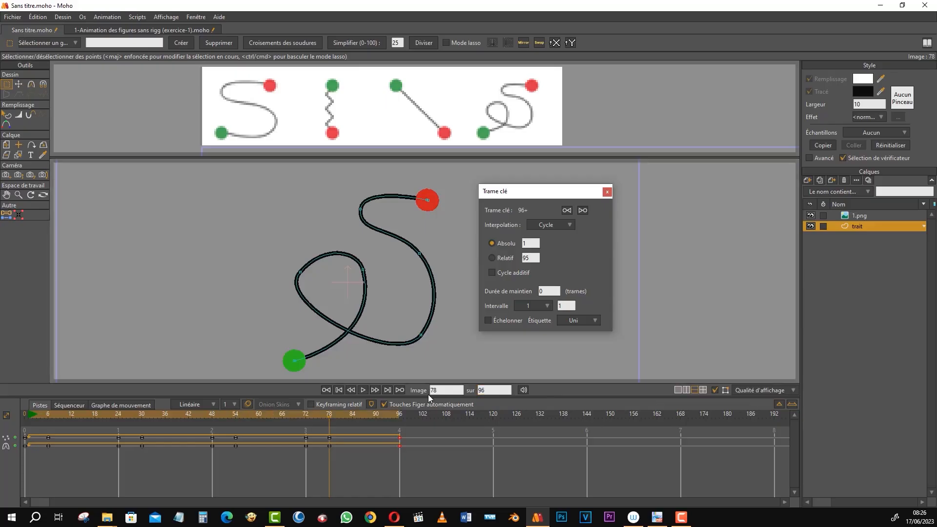
# Play the animation in a single-view workspace and close the keyframe settings dialog.
pyautogui.click(363, 389)
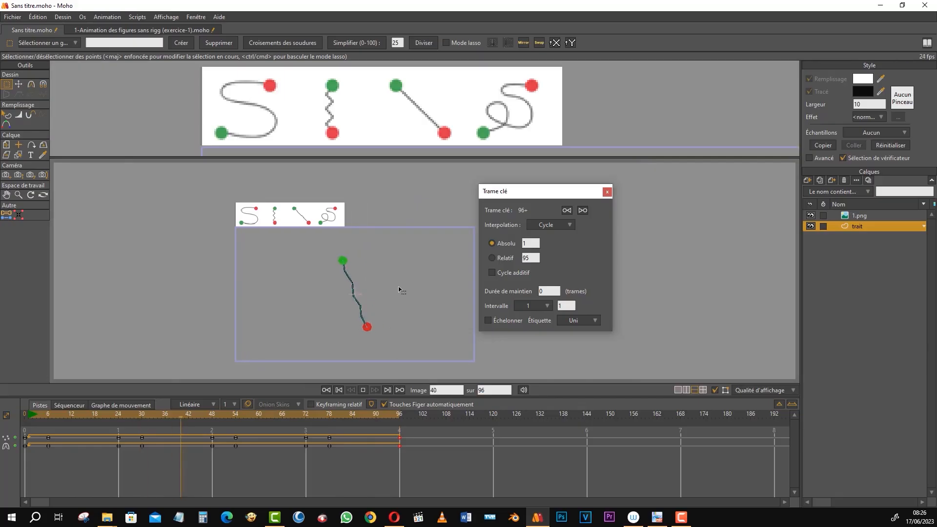
pyautogui.click(677, 390)
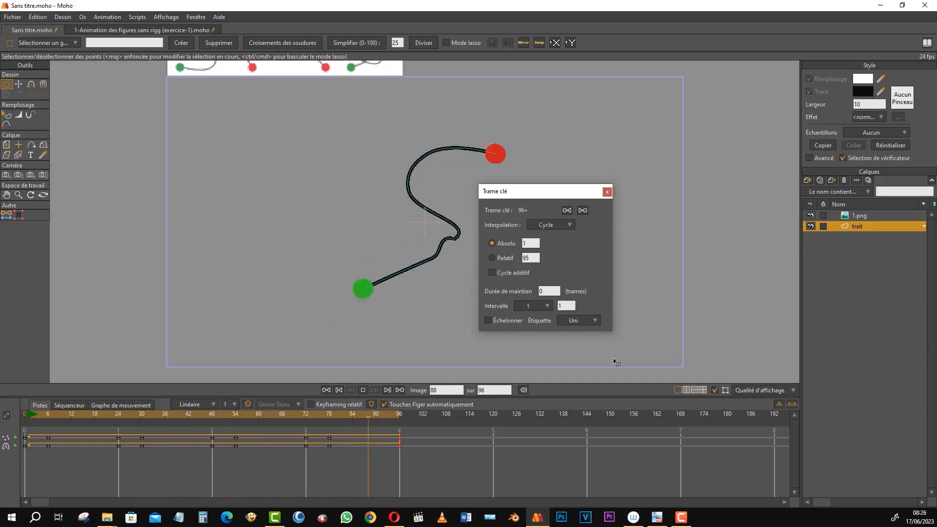
pyautogui.click(606, 192)
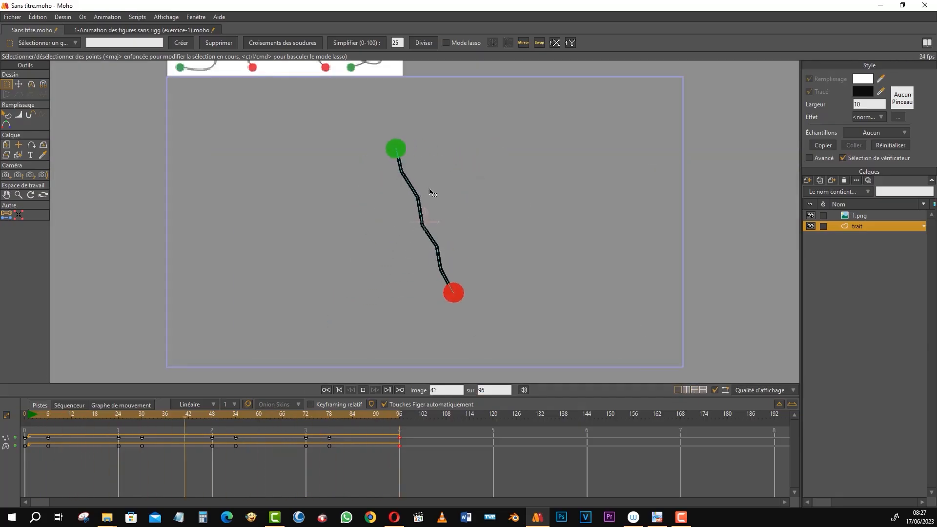